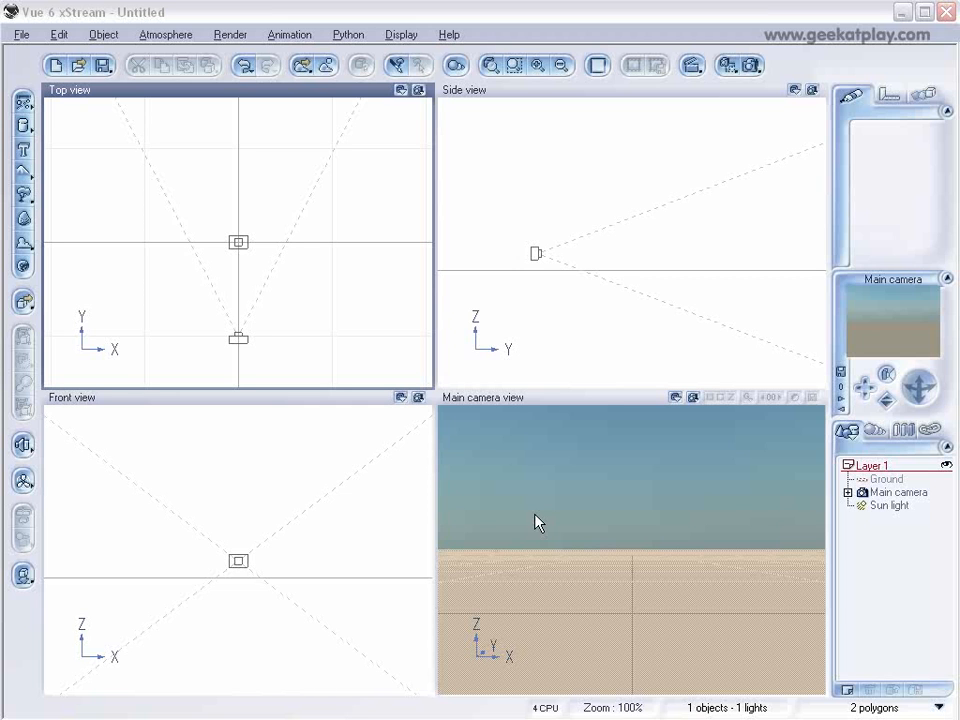
Add a standard terrain set back from the camera and open it in the Terrain Editor.
{"action": "left_click", "coordinate": [23, 171]}
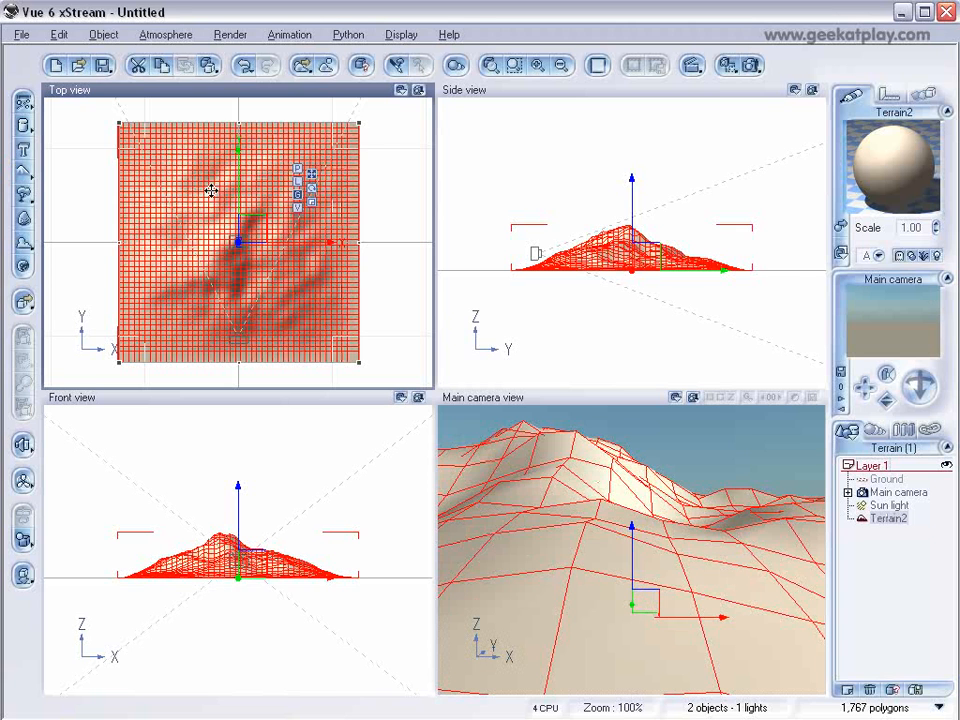
{"action": "left_click_drag", "start_coordinate": [259, 161], "coordinate": [276, 155]}
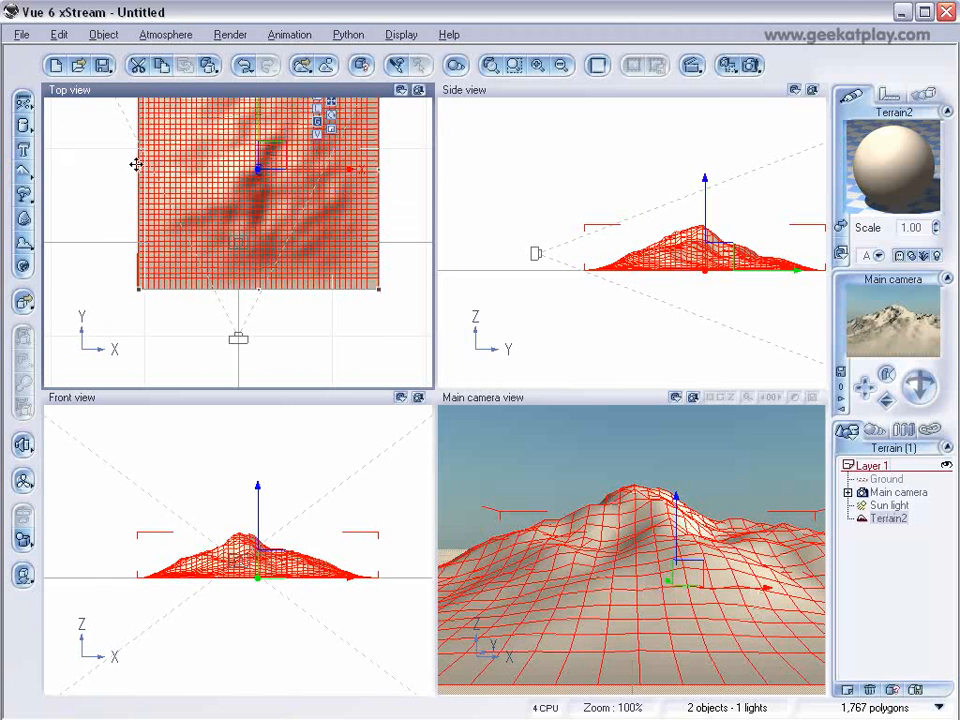
{"action": "right_click", "coordinate": [274, 191]}
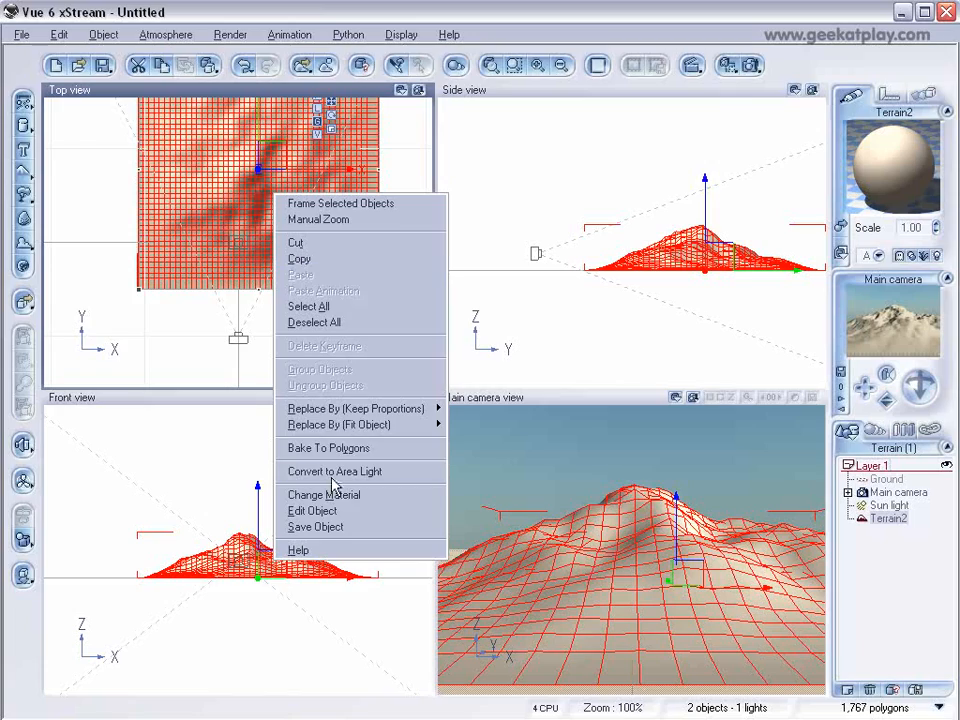
{"action": "left_click", "coordinate": [334, 512]}
{"action": "mouse_move", "coordinate": [418, 235]}
{"action": "right_mouse_down"}
{"action": "mouse_move", "coordinate": [422, 266]}
{"action": "mouse_move", "coordinate": [328, 171]}
{"action": "mouse_move", "coordinate": [343, 261]}
{"action": "mouse_move", "coordinate": [378, 297]}
{"action": "mouse_move", "coordinate": [420, 249]}
{"action": "mouse_move", "coordinate": [414, 273]}
{"action": "right_mouse_up"}
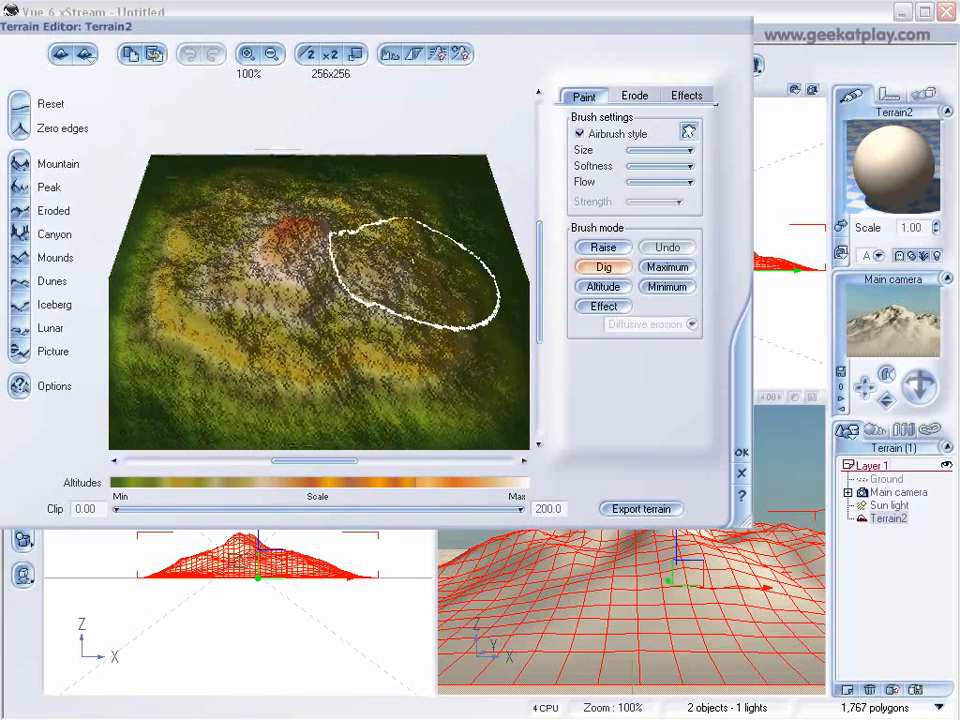
Open the altitude distribution curve of the fractal terrain options for editing.
{"action": "left_click", "coordinate": [21, 389]}
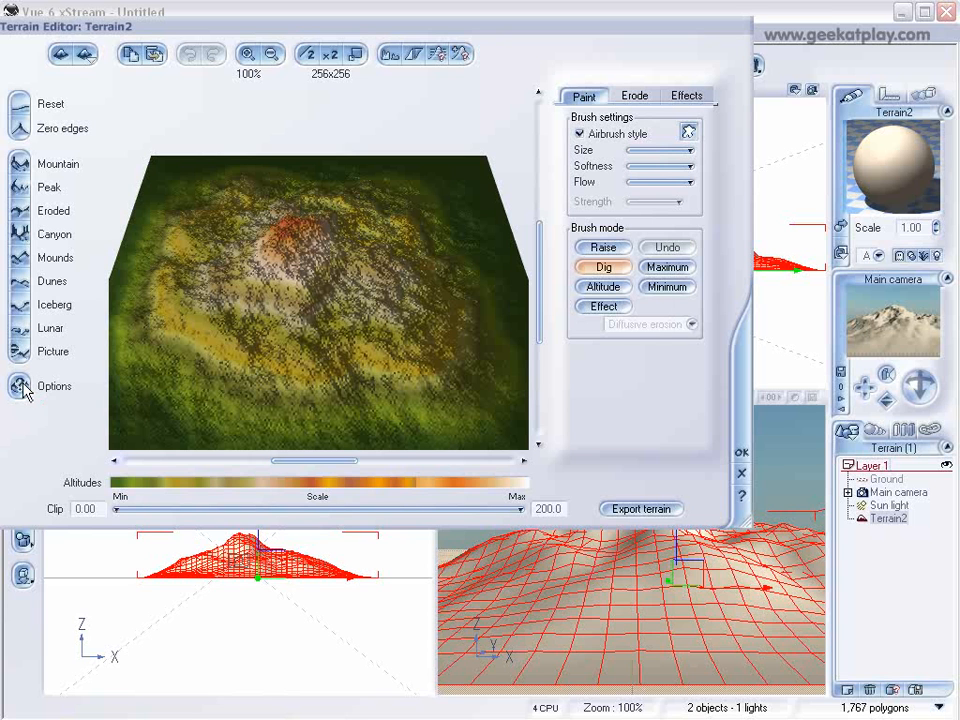
{"action": "left_click_drag", "start_coordinate": [490, 273], "coordinate": [435, 150]}
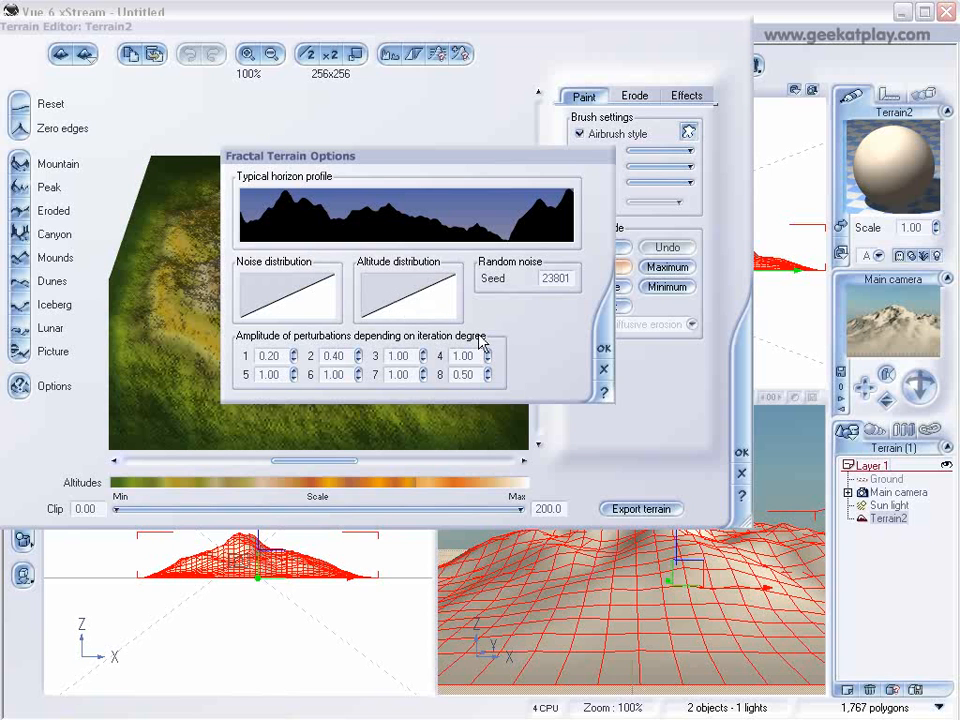
{"action": "right_click", "coordinate": [412, 297]}
{"action": "left_click", "coordinate": [424, 304]}
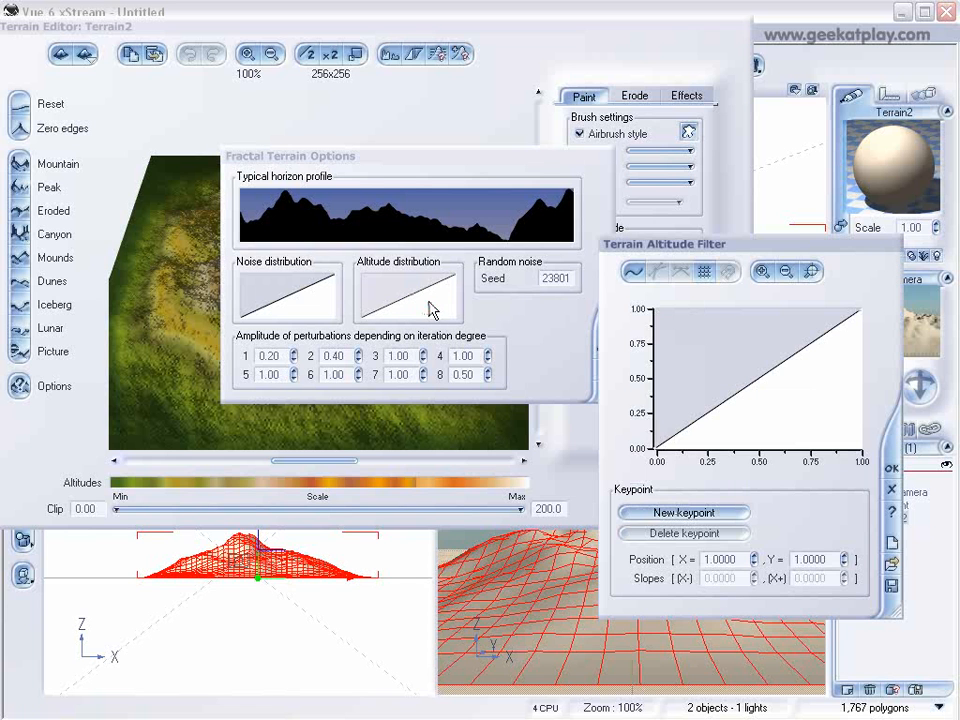
{"action": "left_click_drag", "start_coordinate": [686, 252], "coordinate": [404, 170]}
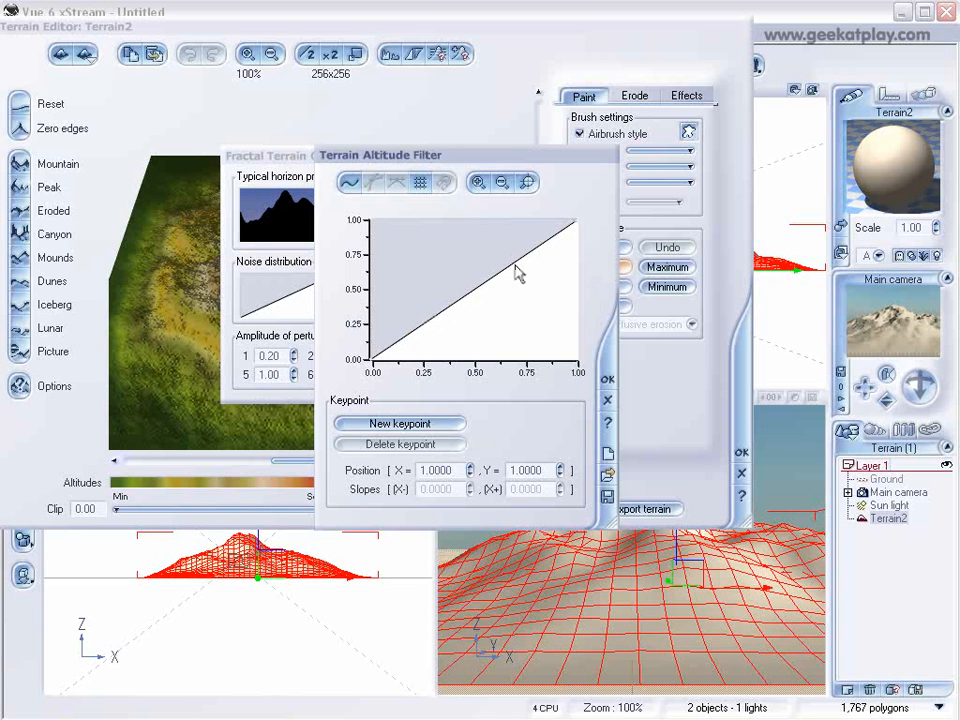
Add a keypoint to the altitude curve at about X 0.63, Y 0.10 and apply the fractal options to the terrain.
{"action": "left_click", "coordinate": [447, 310]}
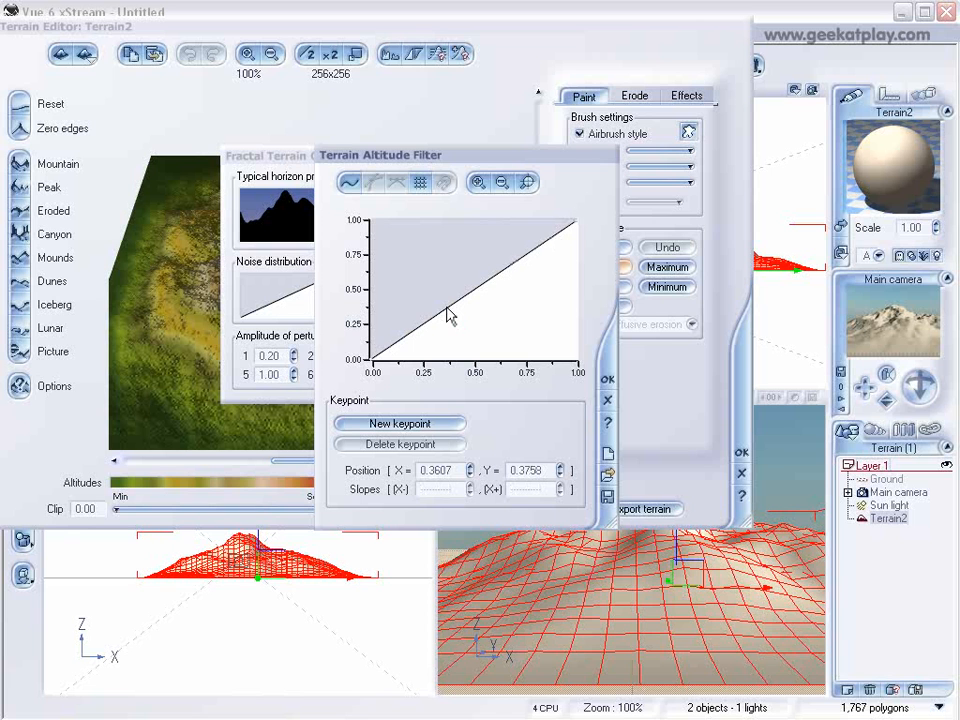
{"action": "left_click", "coordinate": [437, 424]}
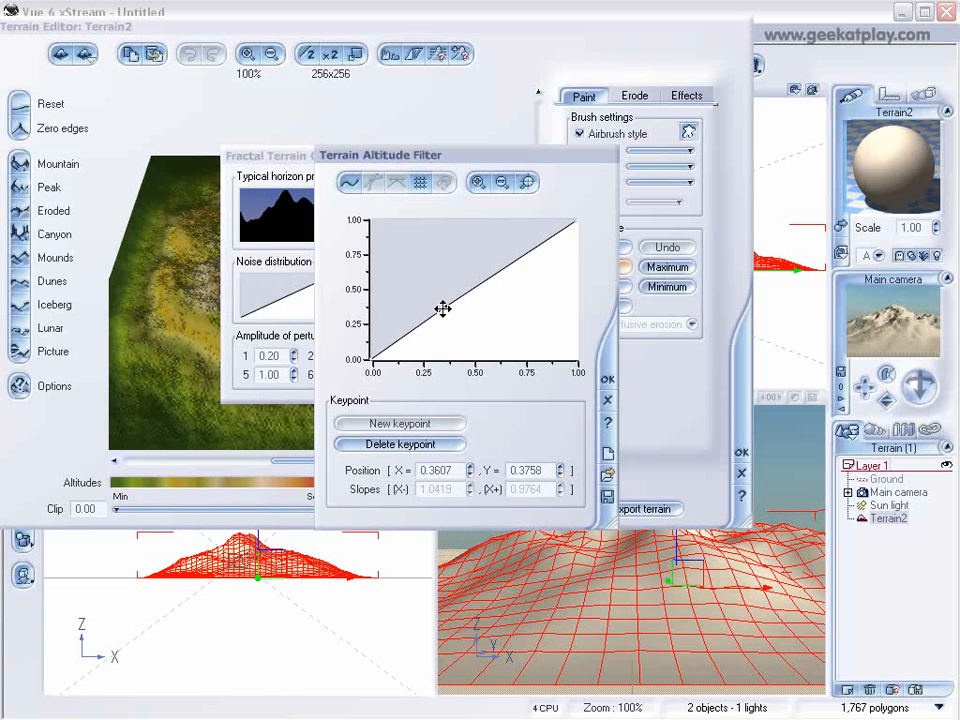
{"action": "left_click_drag", "start_coordinate": [444, 305], "coordinate": [503, 345]}
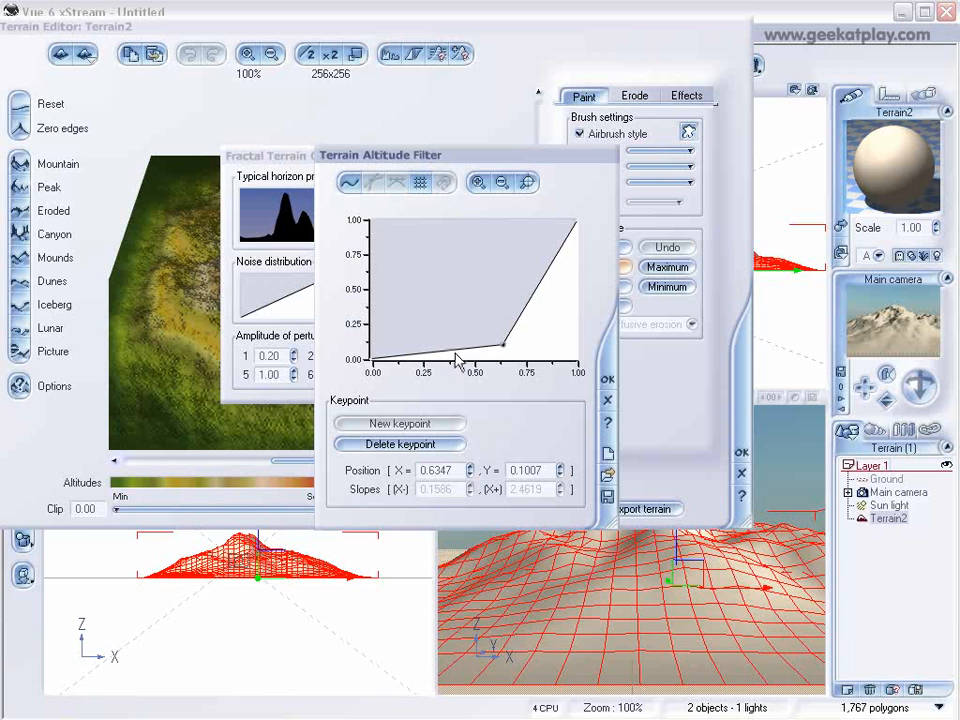
{"action": "left_click", "coordinate": [506, 347]}
{"action": "left_click", "coordinate": [606, 376]}
{"action": "left_click", "coordinate": [606, 343]}
{"action": "mouse_move", "coordinate": [446, 357]}
{"action": "right_mouse_down"}
{"action": "mouse_move", "coordinate": [396, 321]}
{"action": "mouse_move", "coordinate": [416, 321]}
{"action": "mouse_move", "coordinate": [446, 349]}
{"action": "right_mouse_up"}
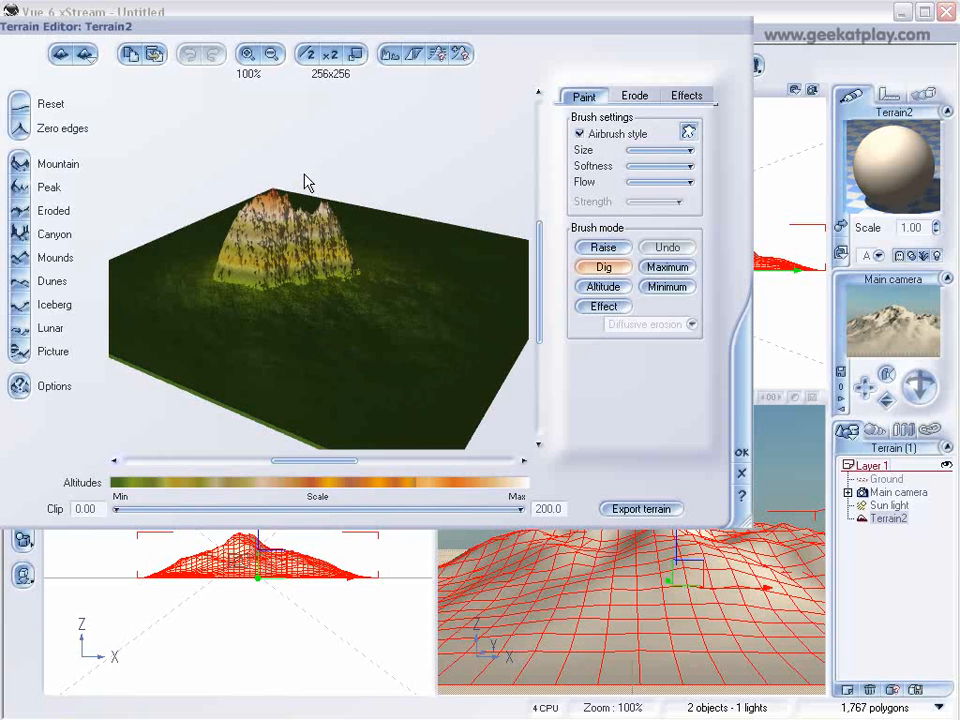
Reopen the terrain's altitude distribution curve and move its middle keypoint to about X 0.27, Y 0.11.
{"action": "left_click", "coordinate": [20, 386]}
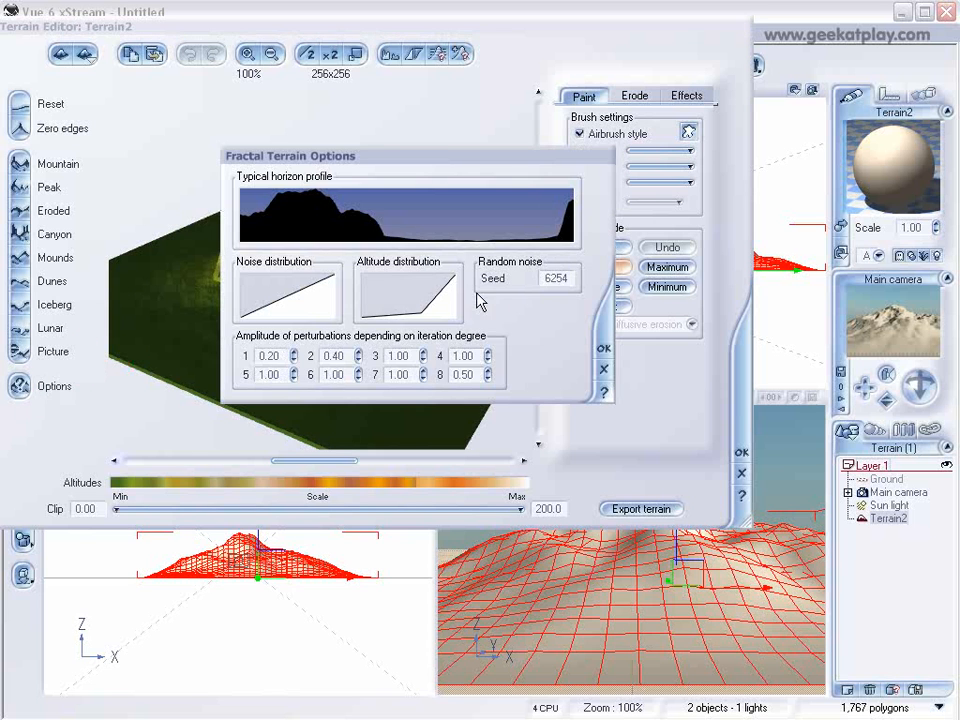
{"action": "right_click", "coordinate": [435, 296]}
{"action": "left_click", "coordinate": [456, 304]}
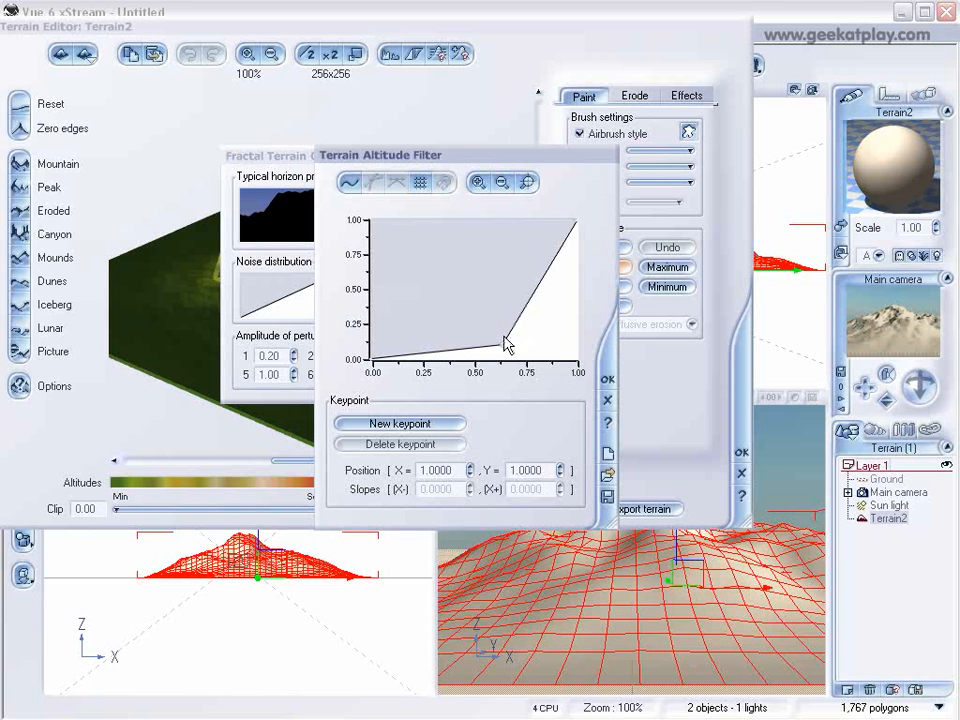
{"action": "left_click_drag", "start_coordinate": [502, 344], "coordinate": [428, 342]}
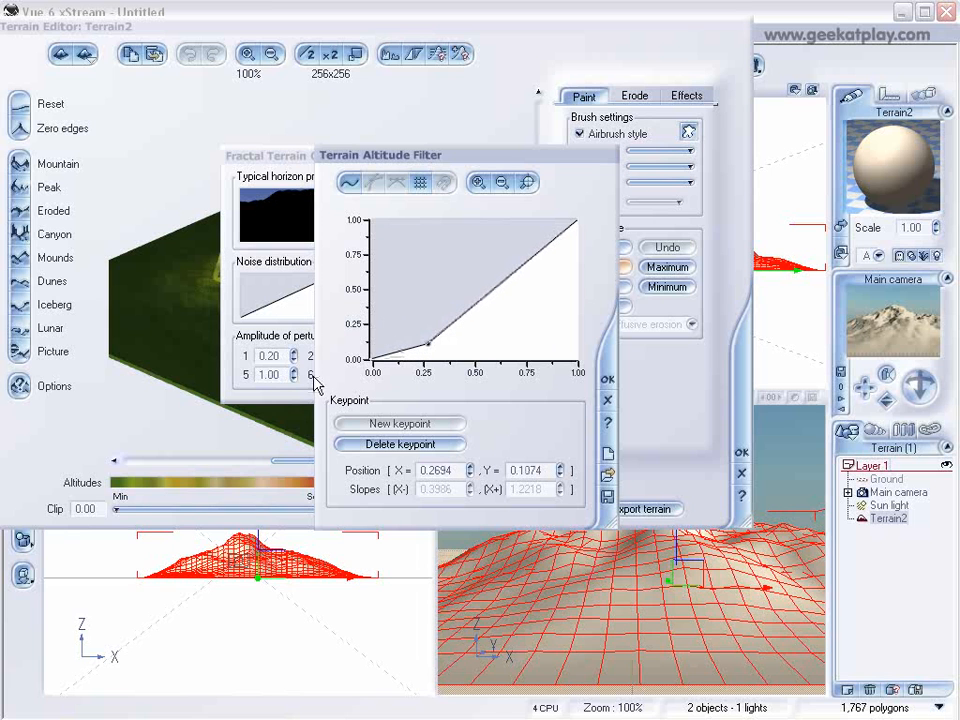
Add altitude curve keypoints at about (0.40, 0.66), (0.60, 0.68) and (0.76, 0.83), and lower the end point to about Y 0.82.
{"action": "left_click", "coordinate": [488, 295]}
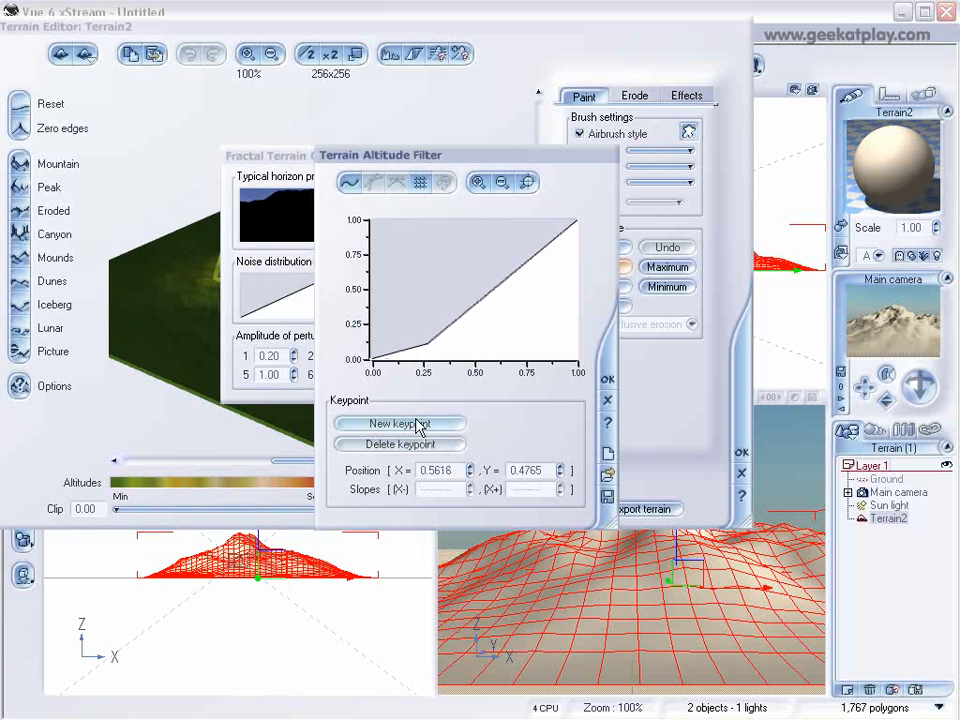
{"action": "left_click_drag", "start_coordinate": [488, 294], "coordinate": [454, 267]}
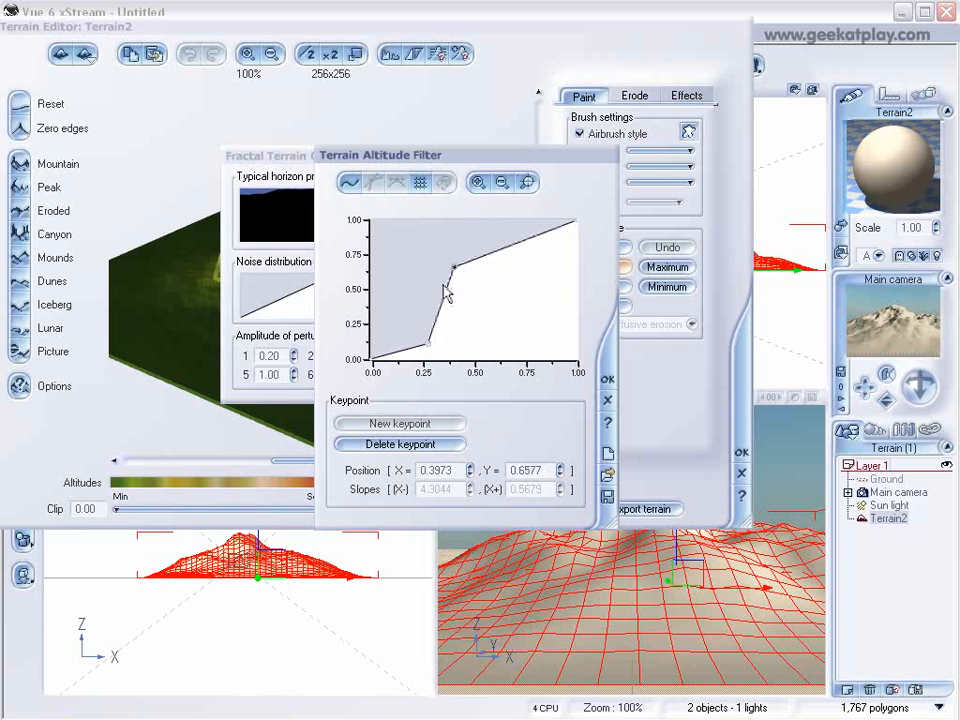
{"action": "left_click", "coordinate": [499, 250]}
{"action": "mouse_move", "coordinate": [498, 250]}
{"action": "left_mouse_down"}
{"action": "mouse_move", "coordinate": [499, 267]}
{"action": "mouse_move", "coordinate": [506, 261]}
{"action": "mouse_move", "coordinate": [497, 264]}
{"action": "left_mouse_up"}
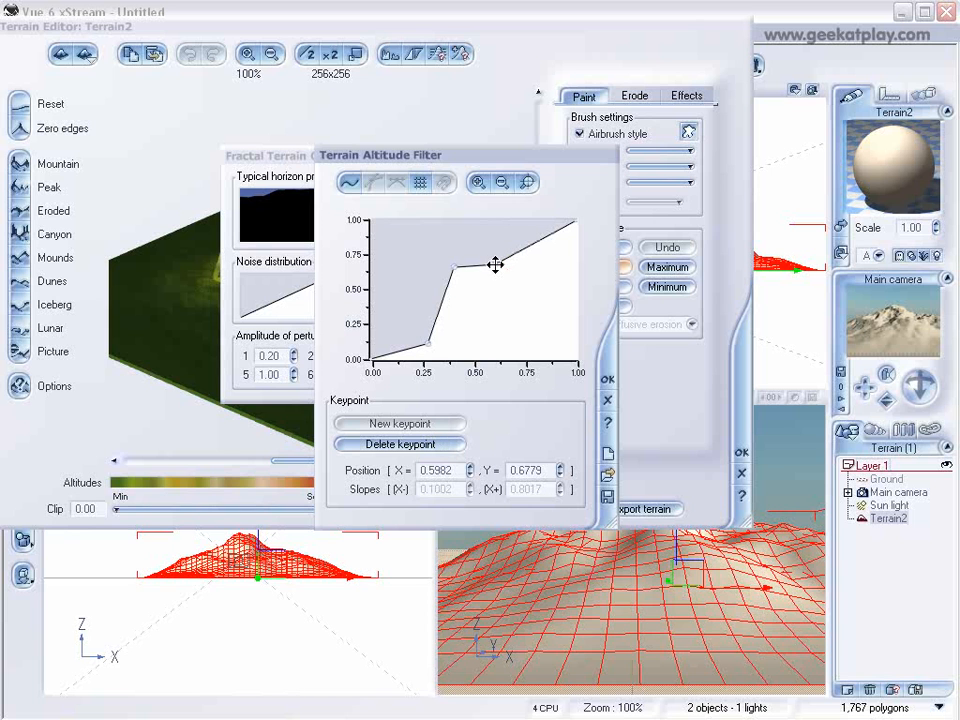
{"action": "left_click", "coordinate": [450, 426]}
{"action": "left_click_drag", "start_coordinate": [541, 237], "coordinate": [576, 245]}
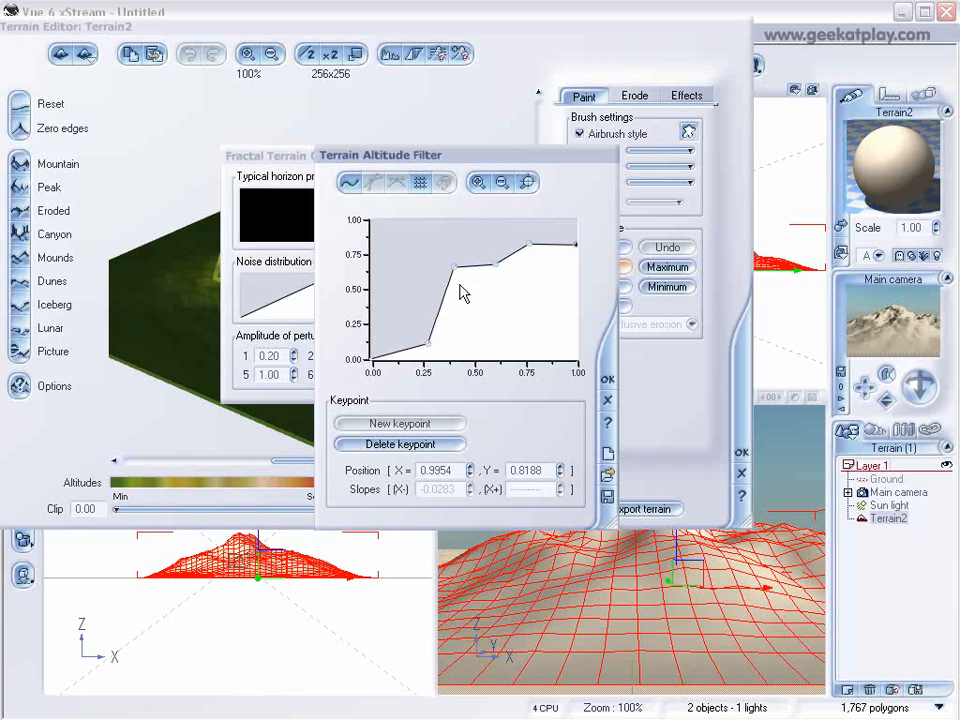
Apply the stepped altitude distribution to regenerate the terrain and inspect the resulting shape from several angles.
{"action": "left_click", "coordinate": [607, 380]}
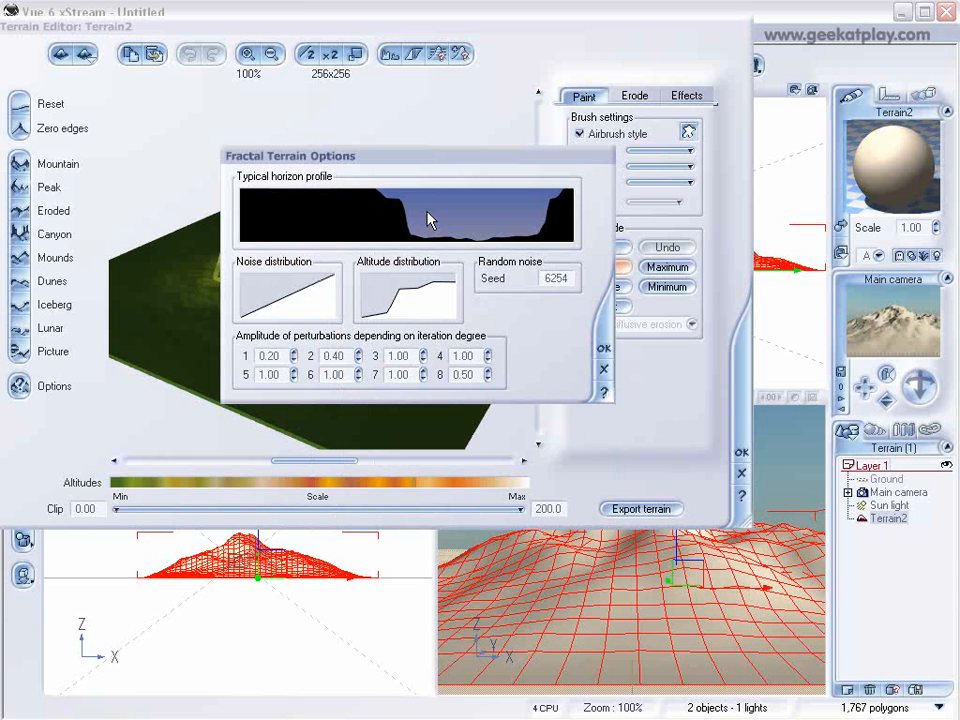
{"action": "left_click", "coordinate": [603, 348]}
{"action": "mouse_move", "coordinate": [444, 327]}
{"action": "right_mouse_down"}
{"action": "mouse_move", "coordinate": [401, 298]}
{"action": "mouse_move", "coordinate": [382, 306]}
{"action": "right_mouse_up"}
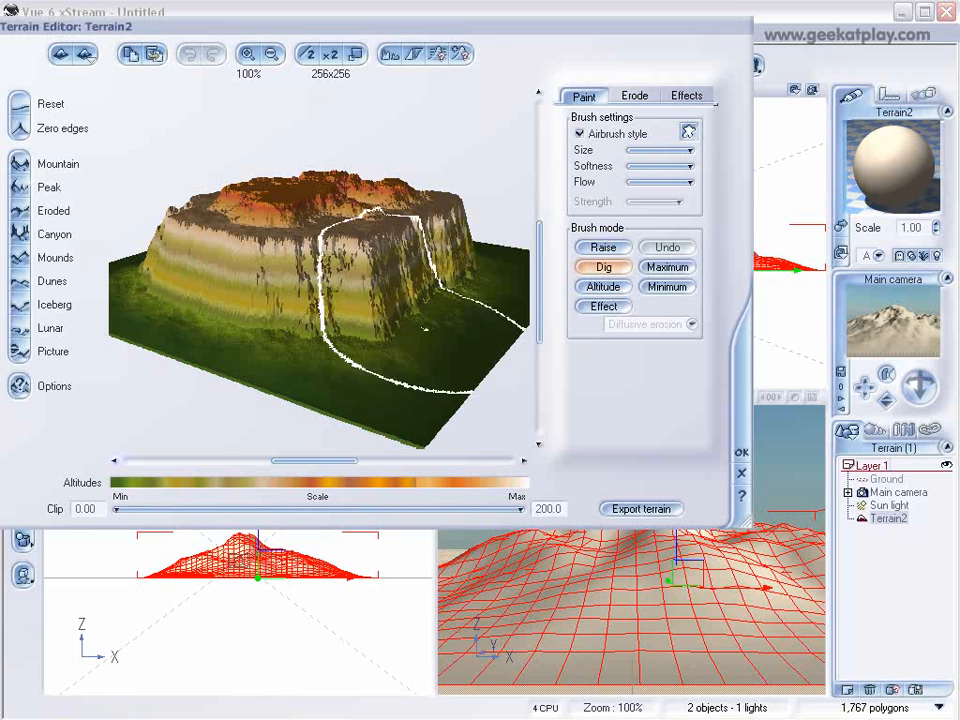
{"action": "mouse_move", "coordinate": [395, 300]}
{"action": "right_mouse_down"}
{"action": "mouse_move", "coordinate": [403, 317]}
{"action": "mouse_move", "coordinate": [374, 264]}
{"action": "right_mouse_up"}
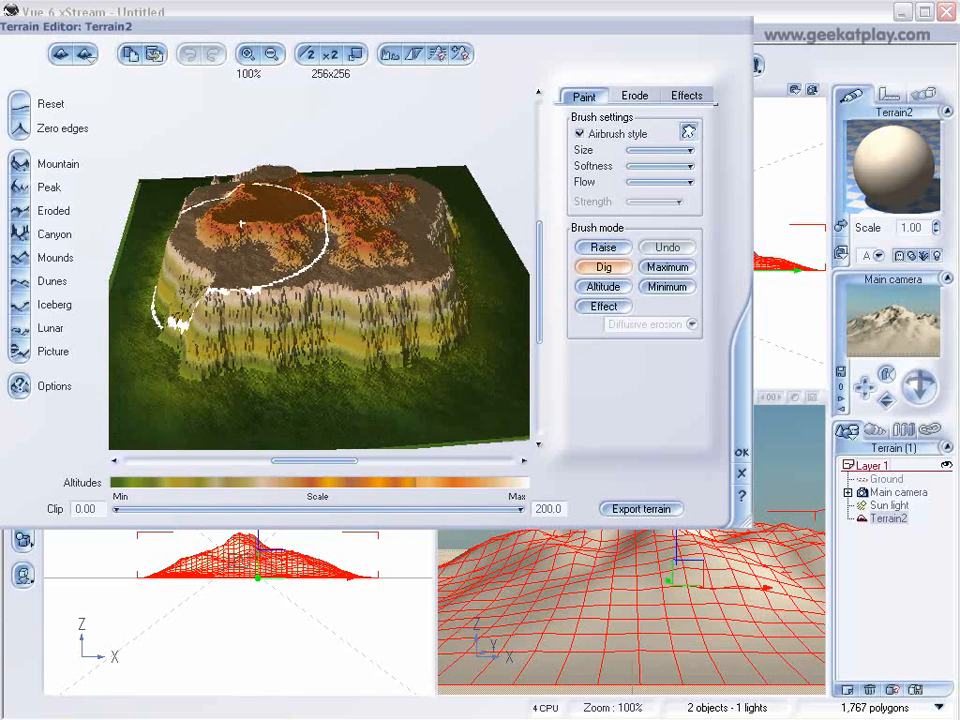
{"action": "mouse_move", "coordinate": [454, 407]}
{"action": "right_mouse_down"}
{"action": "mouse_move", "coordinate": [428, 257]}
{"action": "mouse_move", "coordinate": [368, 251]}
{"action": "mouse_move", "coordinate": [383, 265]}
{"action": "mouse_move", "coordinate": [439, 276]}
{"action": "mouse_move", "coordinate": [456, 274]}
{"action": "mouse_move", "coordinate": [456, 259]}
{"action": "right_mouse_up"}
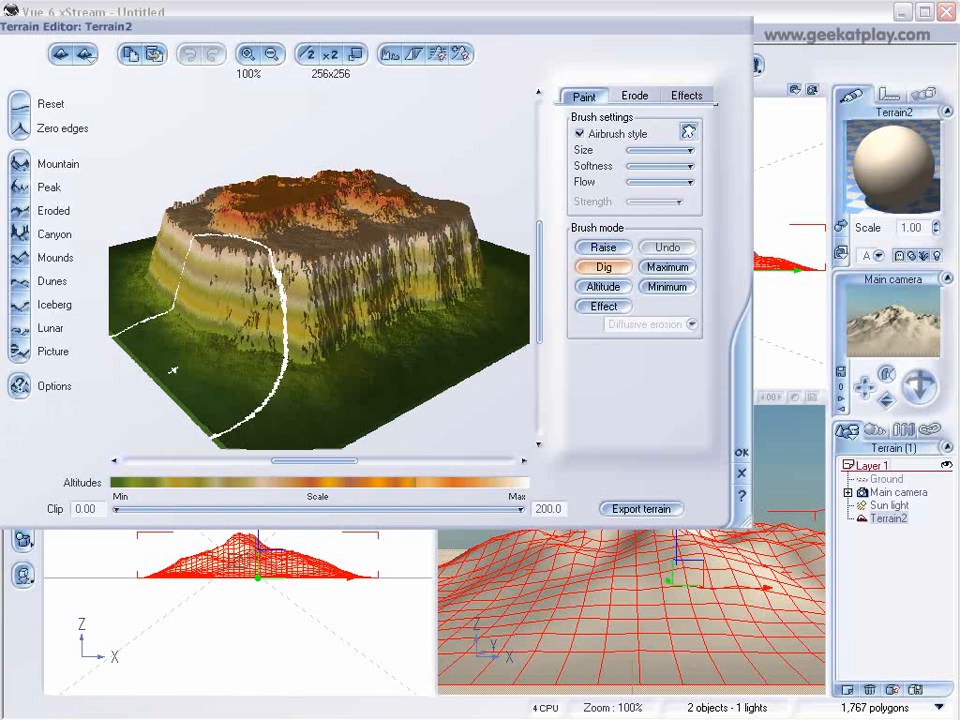
{"action": "mouse_move", "coordinate": [119, 506]}
{"action": "left_mouse_down"}
{"action": "mouse_move", "coordinate": [127, 507]}
{"action": "mouse_move", "coordinate": [116, 508]}
{"action": "left_mouse_up"}
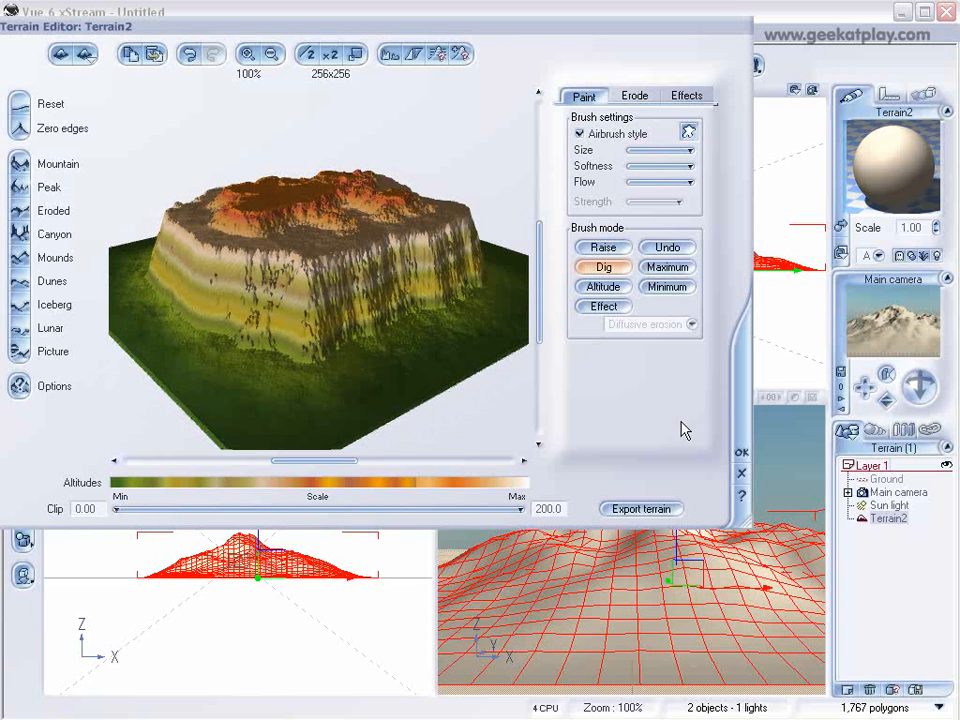
Accept the Terrain Editor changes and reposition the terrain closer to the camera in the top view.
{"action": "left_click", "coordinate": [741, 452]}
{"action": "left_click_drag", "start_coordinate": [276, 147], "coordinate": [262, 172]}
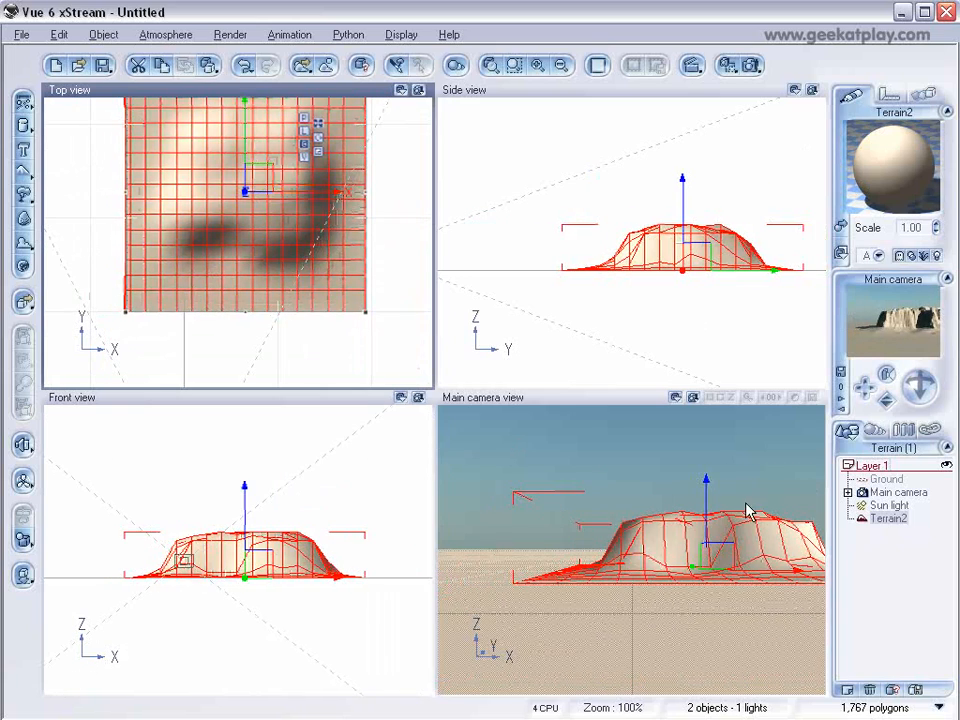
{"action": "left_click_drag", "start_coordinate": [253, 171], "coordinate": [246, 214]}
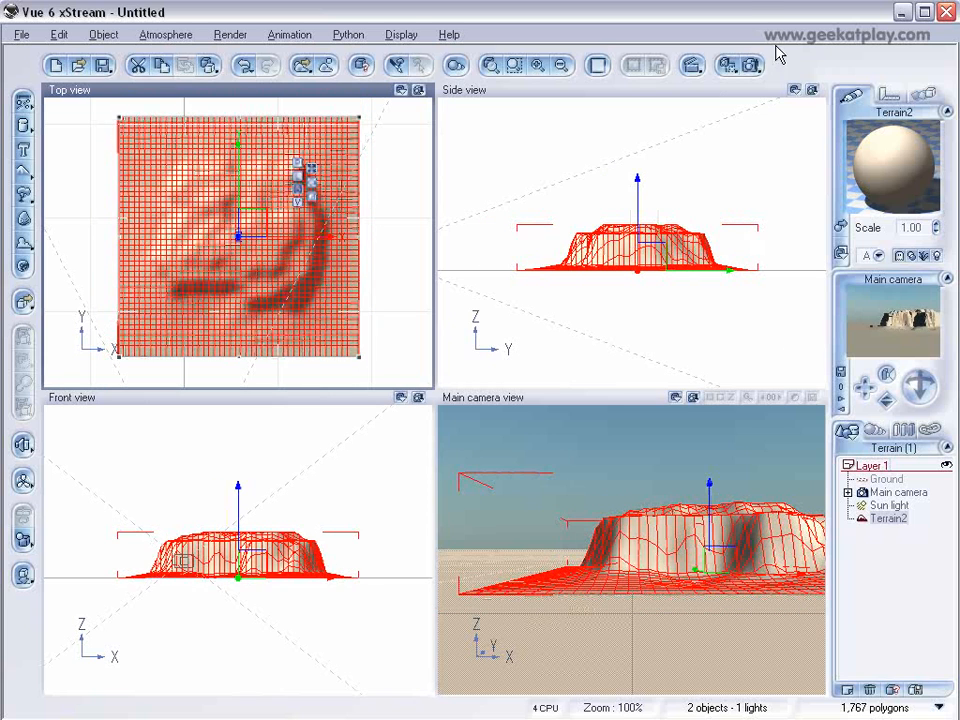
Set the render destination to screen at 640x480, render the scene, and close the finished picture.
{"action": "left_click", "coordinate": [750, 67]}
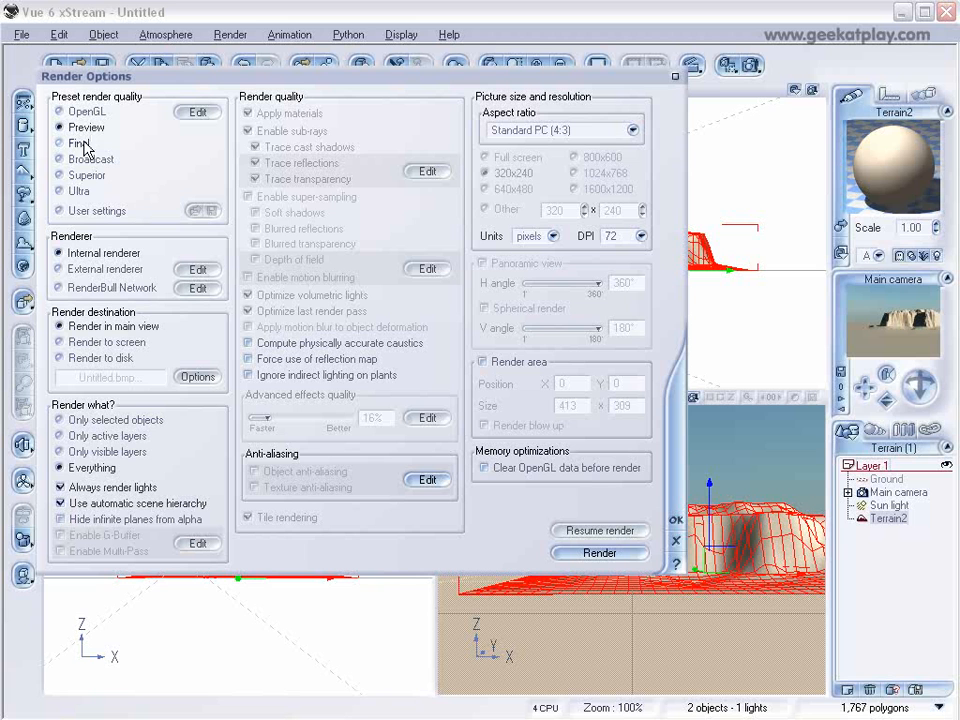
{"action": "left_click", "coordinate": [88, 342]}
{"action": "left_click", "coordinate": [508, 189]}
{"action": "left_click", "coordinate": [676, 520]}
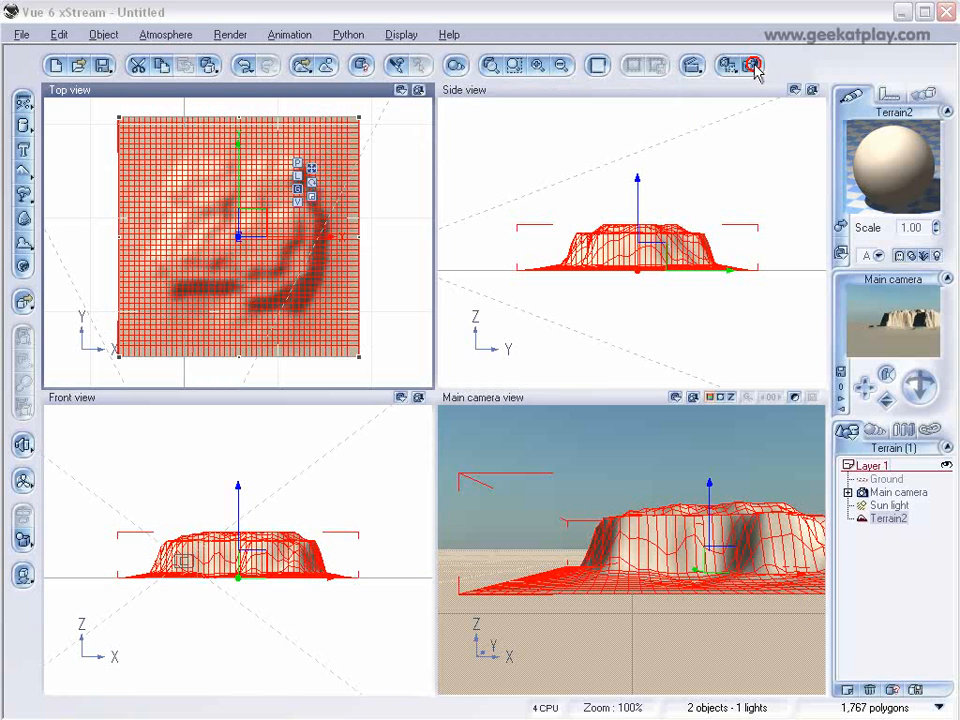
{"action": "left_click", "coordinate": [754, 65]}
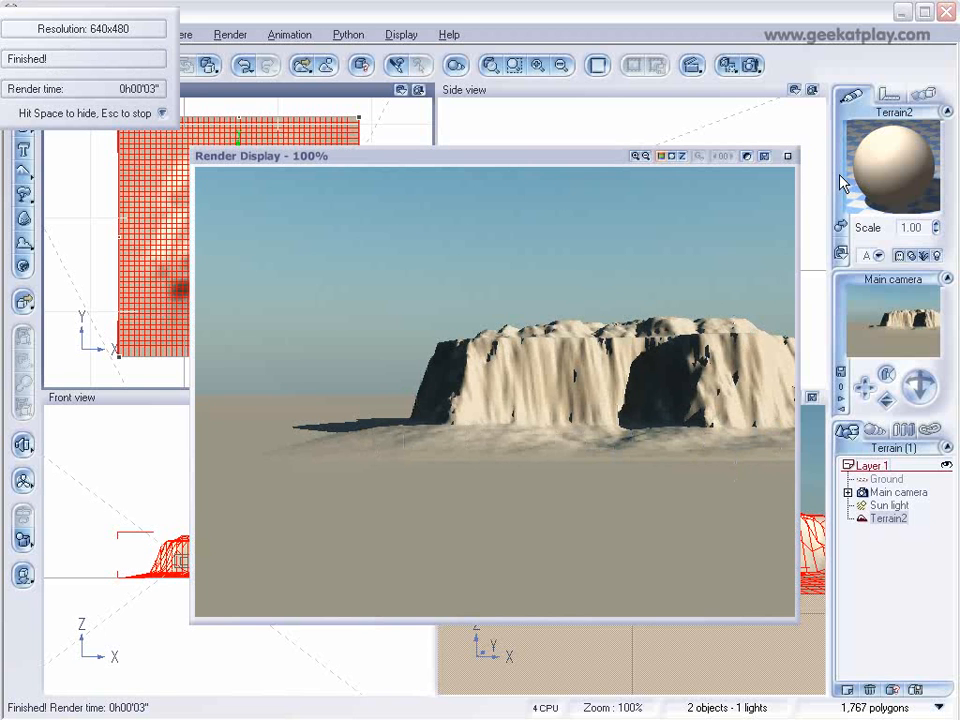
{"action": "left_click", "coordinate": [787, 156]}
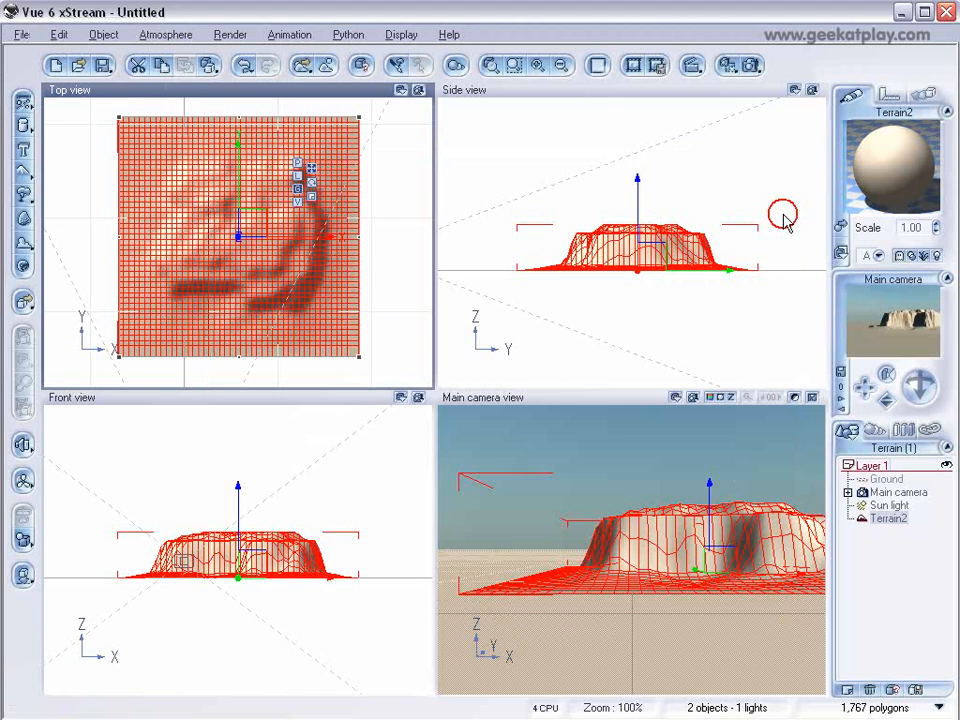
Raise the main camera, move it slightly back, and tilt it down toward the terrain.
{"action": "left_click", "coordinate": [898, 492]}
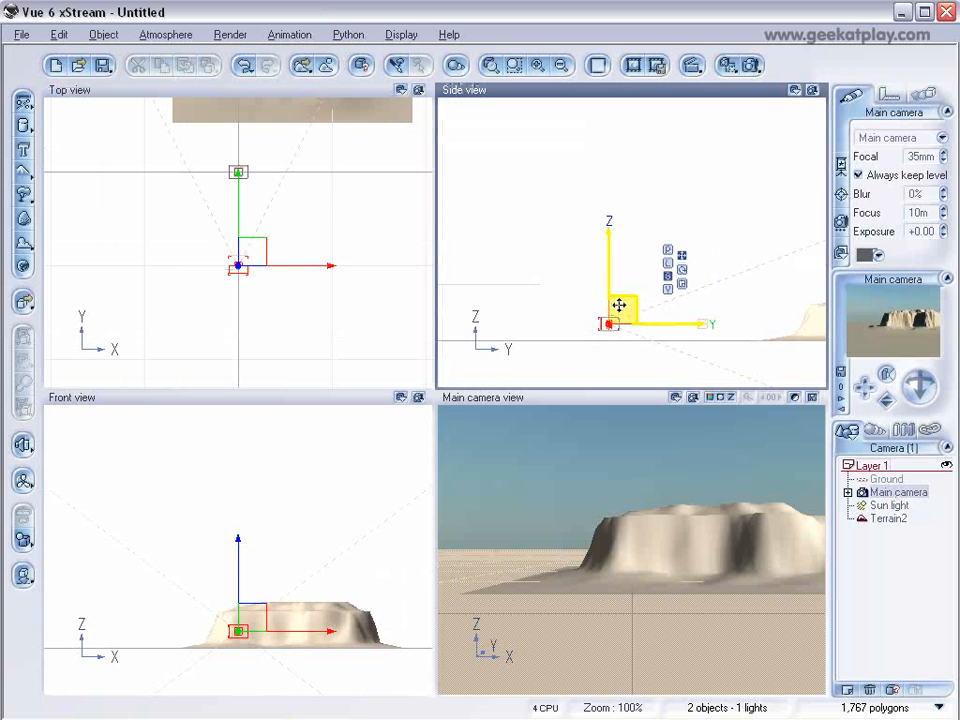
{"action": "left_click_drag", "start_coordinate": [619, 305], "coordinate": [580, 216]}
{"action": "mouse_move", "coordinate": [920, 387]}
{"action": "left_mouse_down"}
{"action": "mouse_move", "coordinate": [920, 414]}
{"action": "mouse_move", "coordinate": [923, 375]}
{"action": "left_mouse_up"}
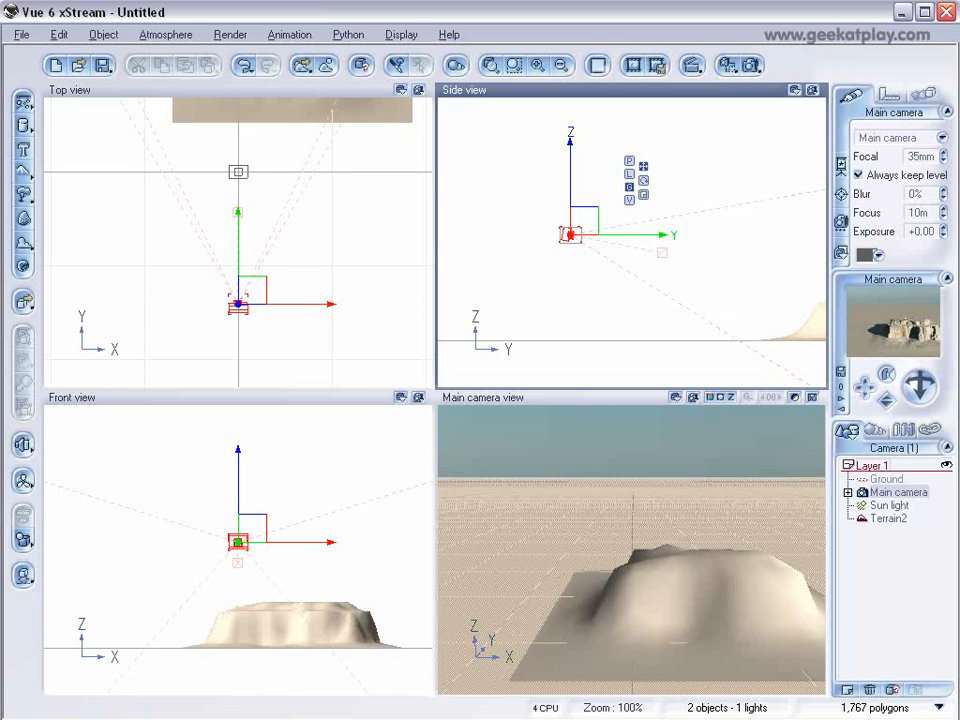
Change the terrain's material type to Mixed material and show its influence of environment settings.
{"action": "left_click", "coordinate": [887, 518]}
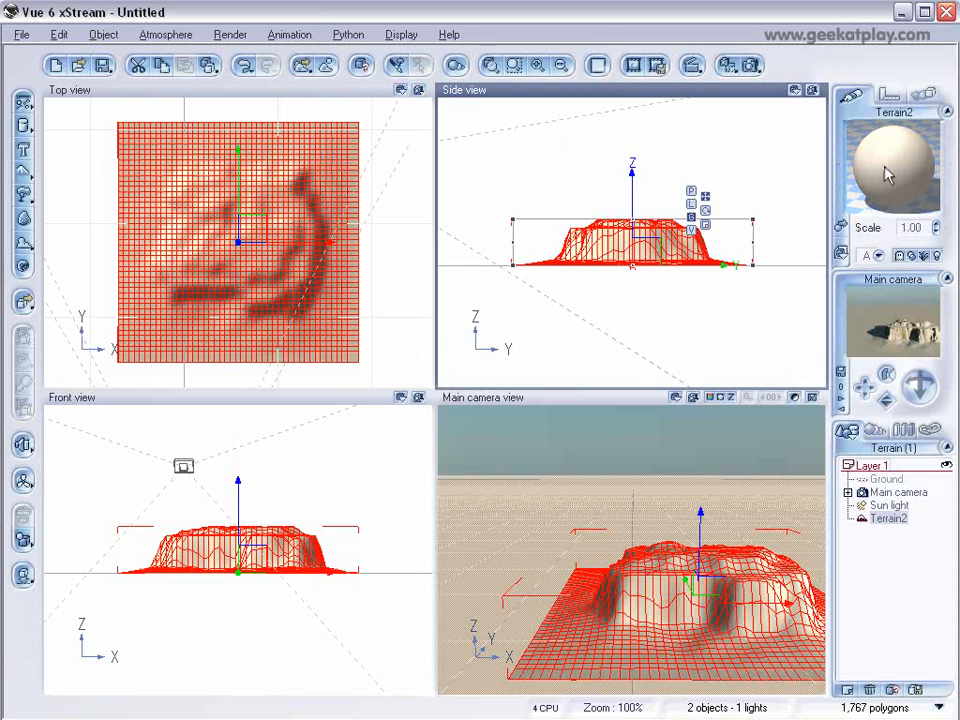
{"action": "double_click", "coordinate": [887, 175]}
{"action": "left_click_drag", "start_coordinate": [624, 6], "coordinate": [425, 105]}
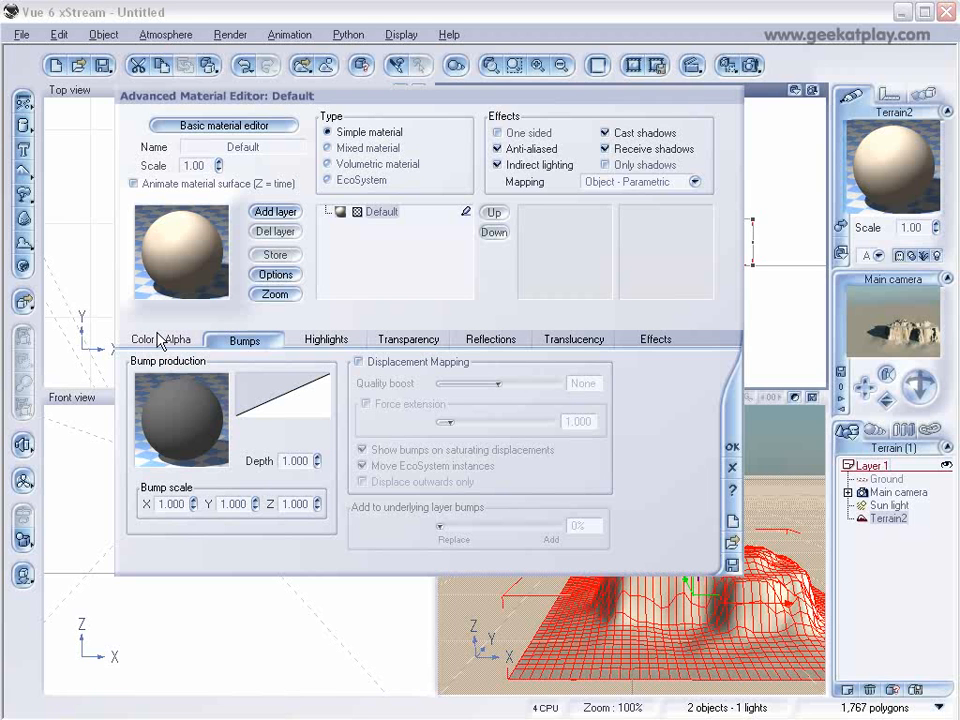
{"action": "left_click", "coordinate": [350, 149]}
{"action": "left_click_drag", "start_coordinate": [446, 97], "coordinate": [418, 100]}
{"action": "left_click", "coordinate": [296, 347]}
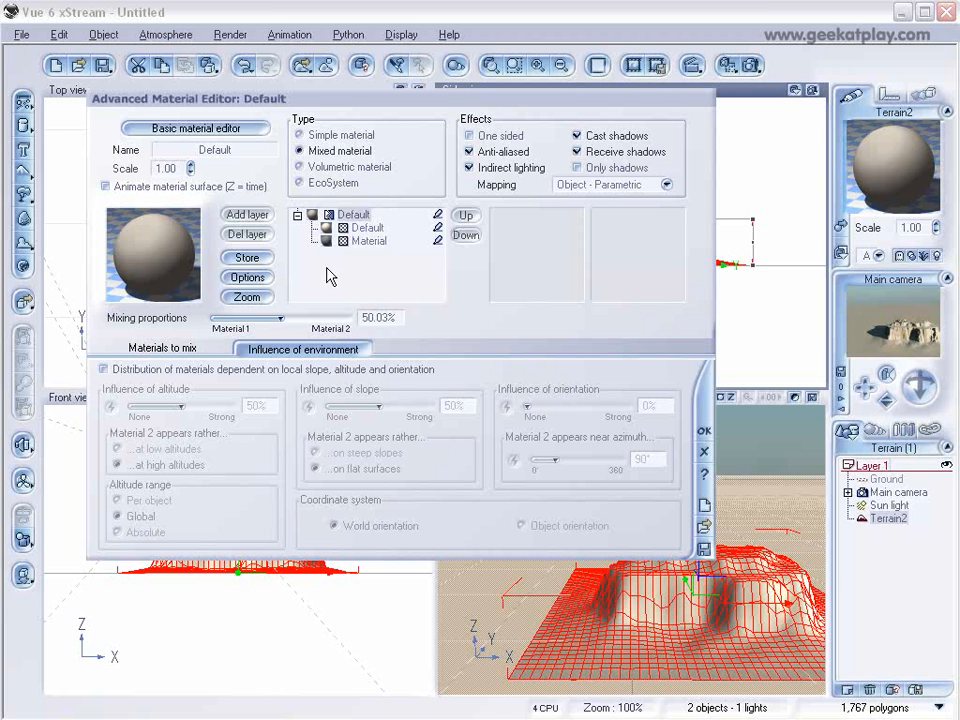
Make the mixed material's distribution depend on local slope, altitude and orientation, and refresh the main camera preview.
{"action": "left_click", "coordinate": [103, 369]}
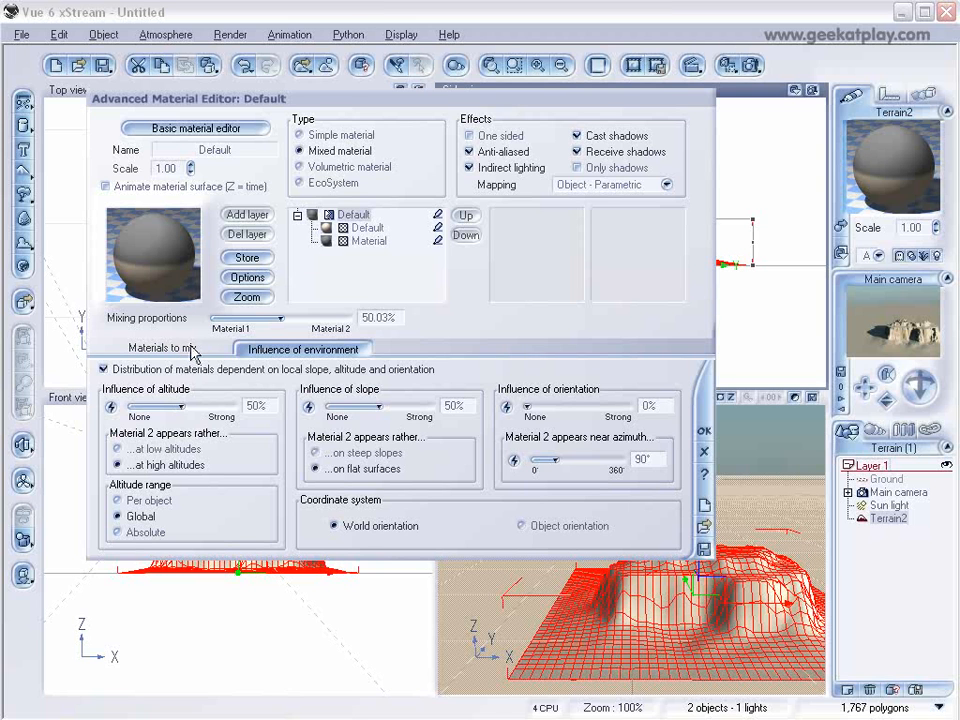
{"action": "left_click", "coordinate": [220, 350]}
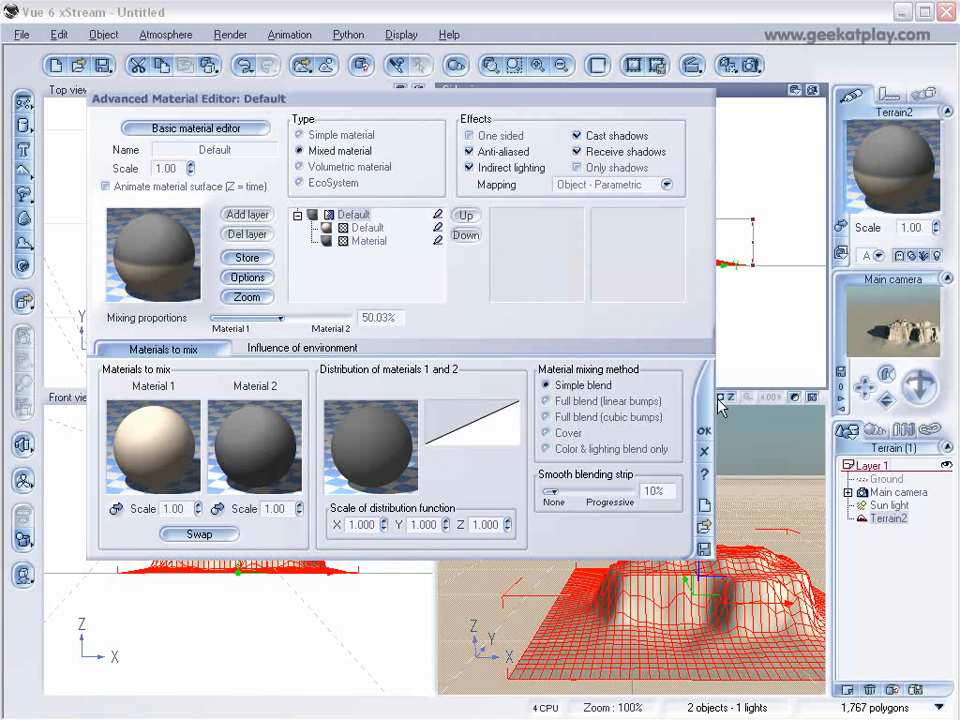
{"action": "left_click", "coordinate": [923, 334]}
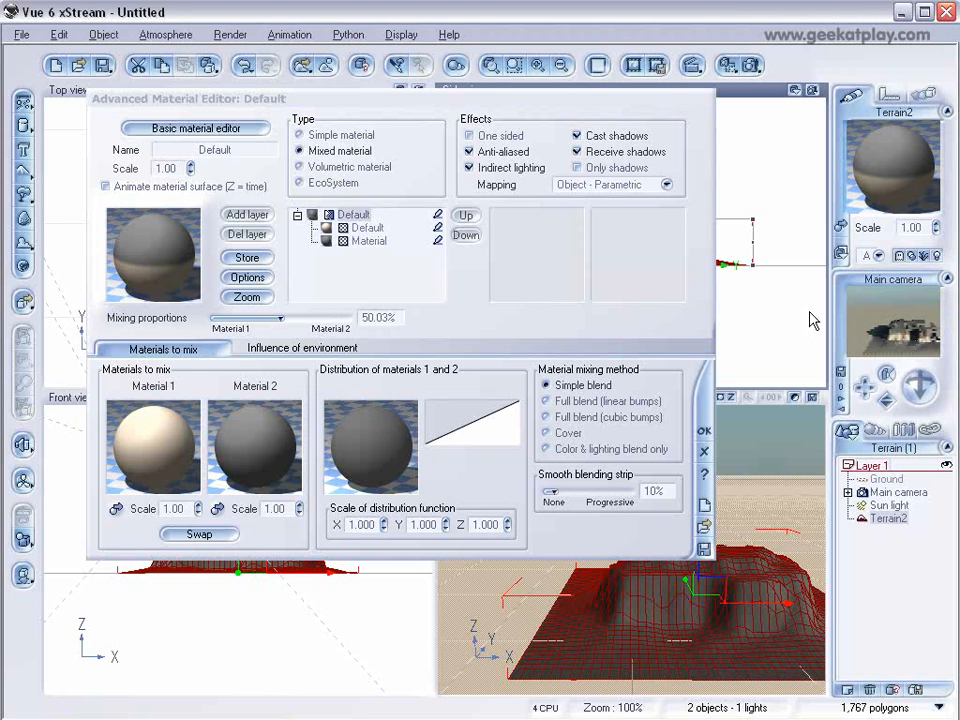
Turn on the highlight colours for both sub-materials of the mix and refresh the main camera preview.
{"action": "left_click", "coordinate": [438, 228]}
{"action": "left_click", "coordinate": [437, 241]}
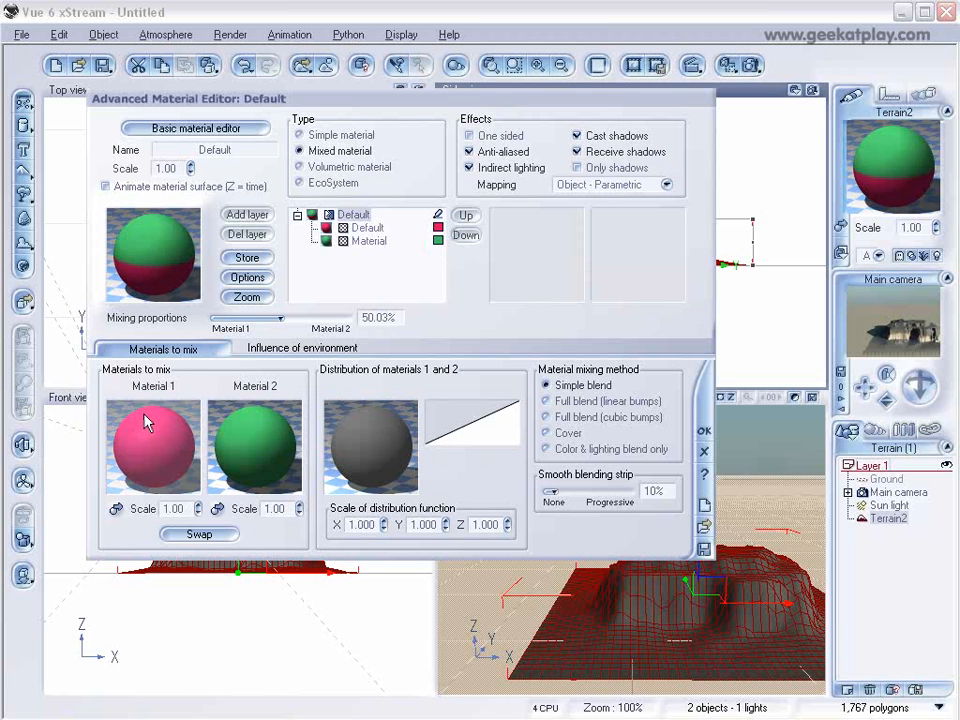
{"action": "left_click", "coordinate": [907, 325]}
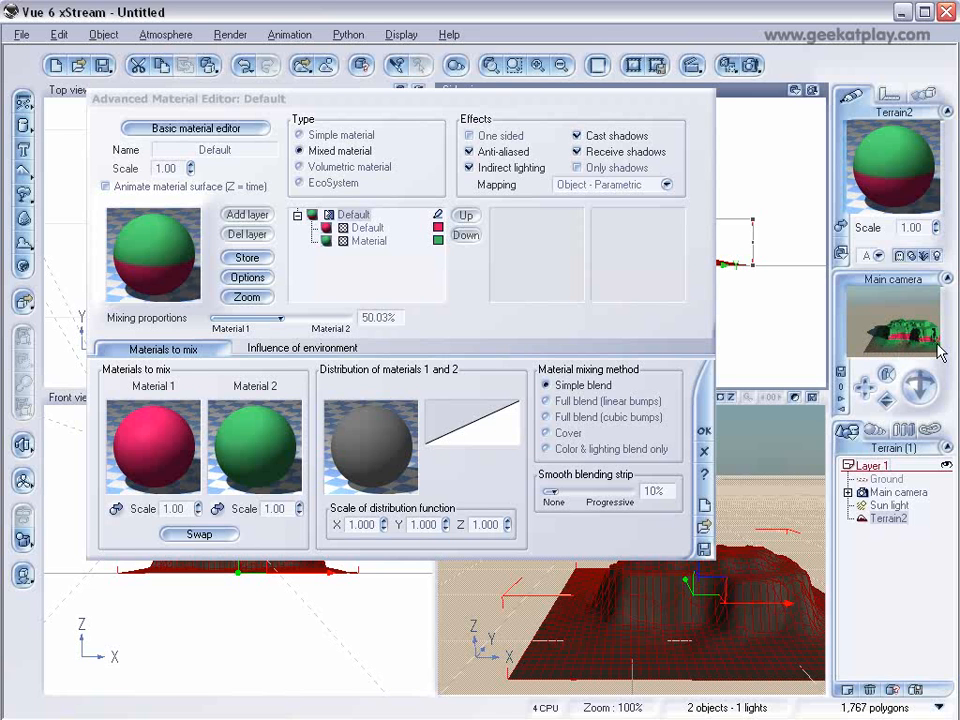
Set the mixing proportions to 48.69% and the smooth blending strip to 20%.
{"action": "left_click_drag", "start_coordinate": [303, 317], "coordinate": [290, 317]}
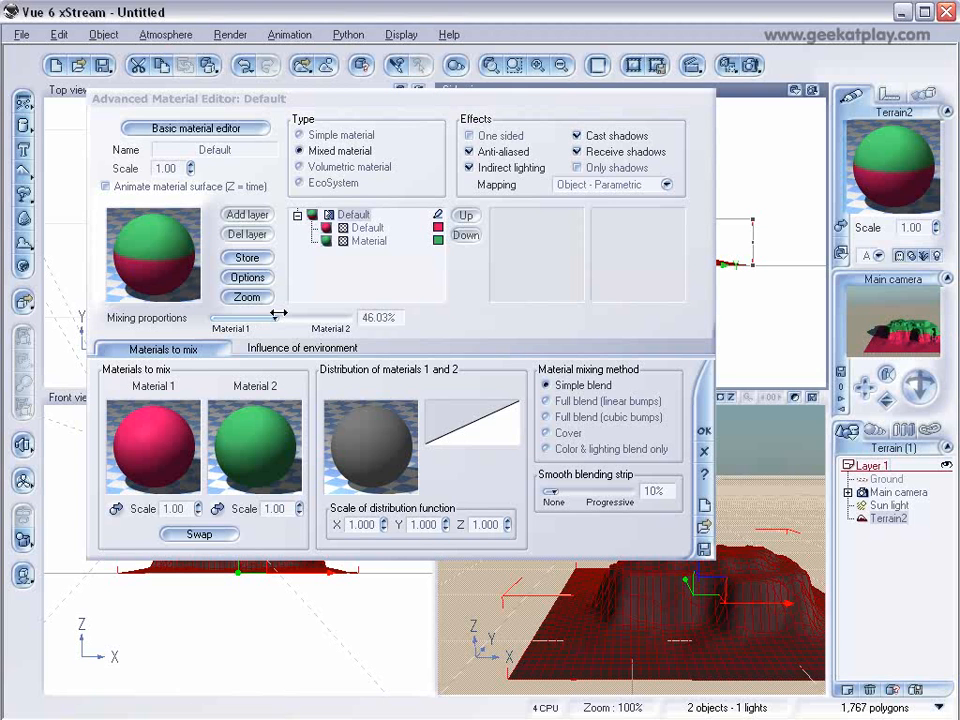
{"action": "left_click_drag", "start_coordinate": [274, 318], "coordinate": [277, 318]}
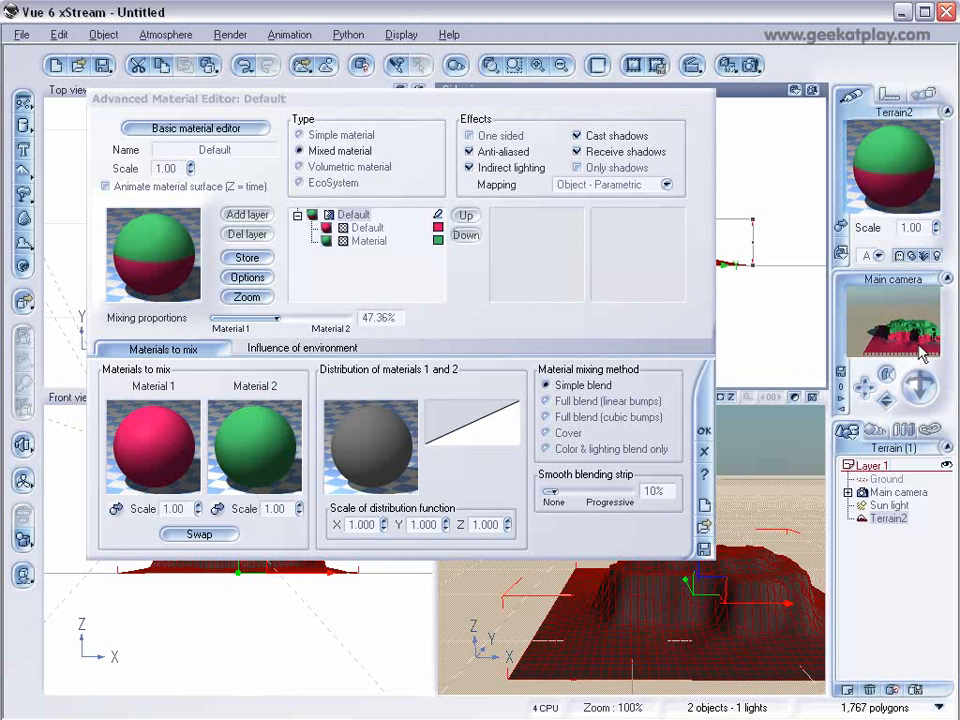
{"action": "left_click_drag", "start_coordinate": [268, 320], "coordinate": [279, 320]}
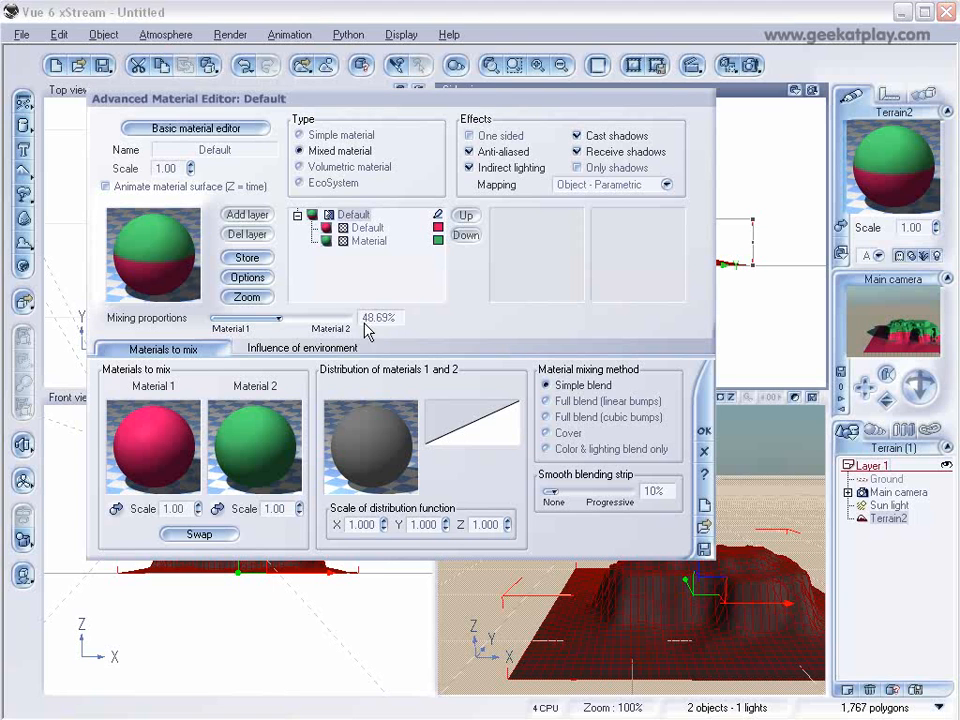
{"action": "left_click_drag", "start_coordinate": [551, 491], "coordinate": [546, 491]}
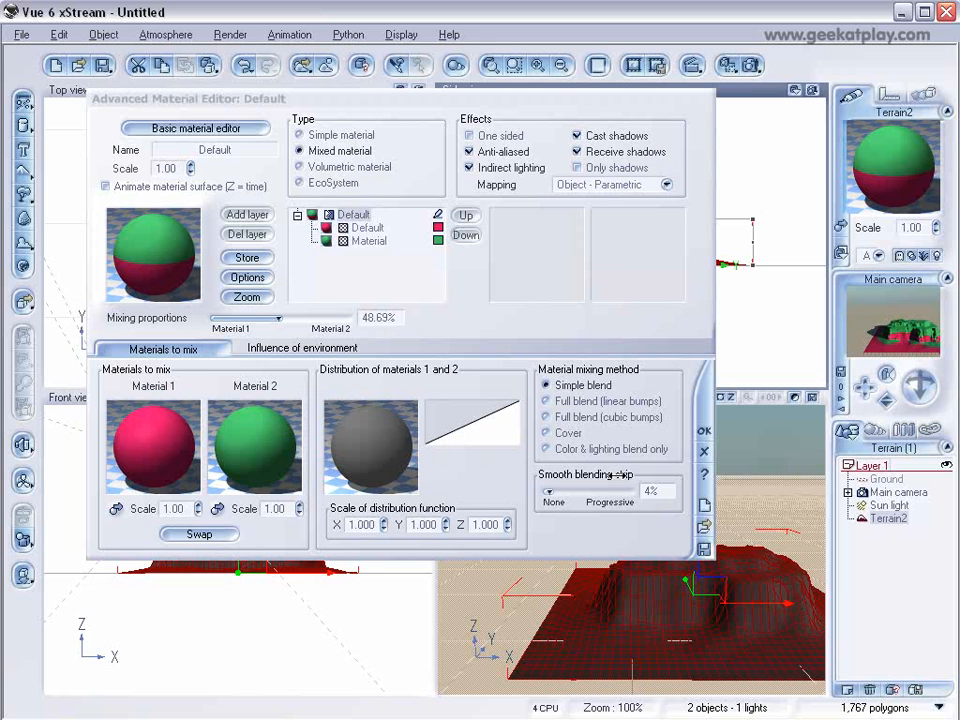
{"action": "left_click", "coordinate": [572, 492]}
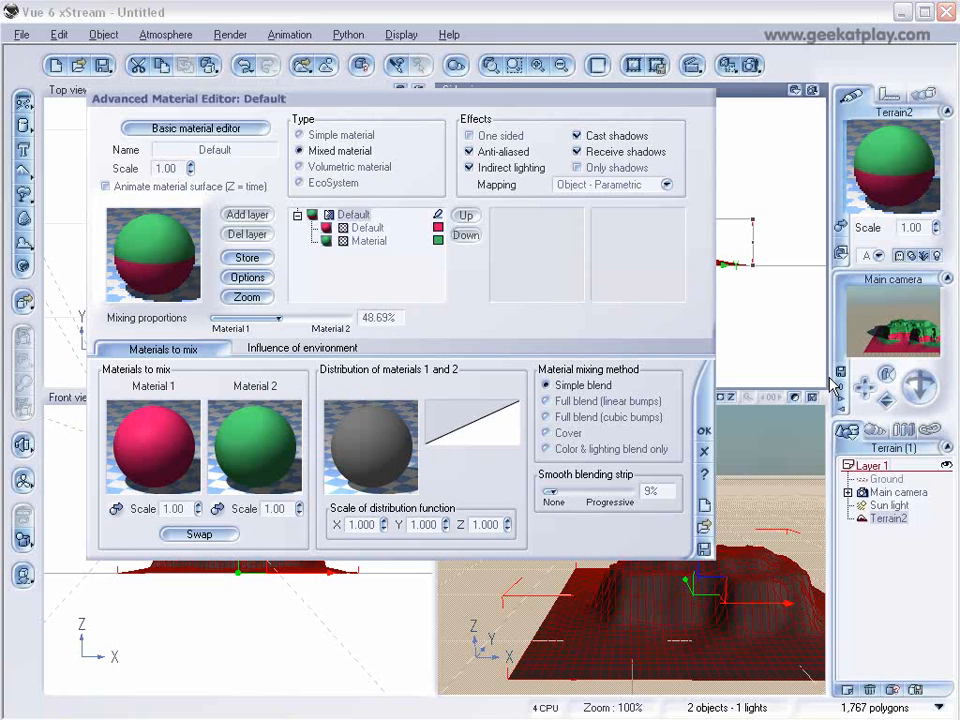
{"action": "left_click", "coordinate": [771, 390]}
{"action": "left_click", "coordinate": [577, 484]}
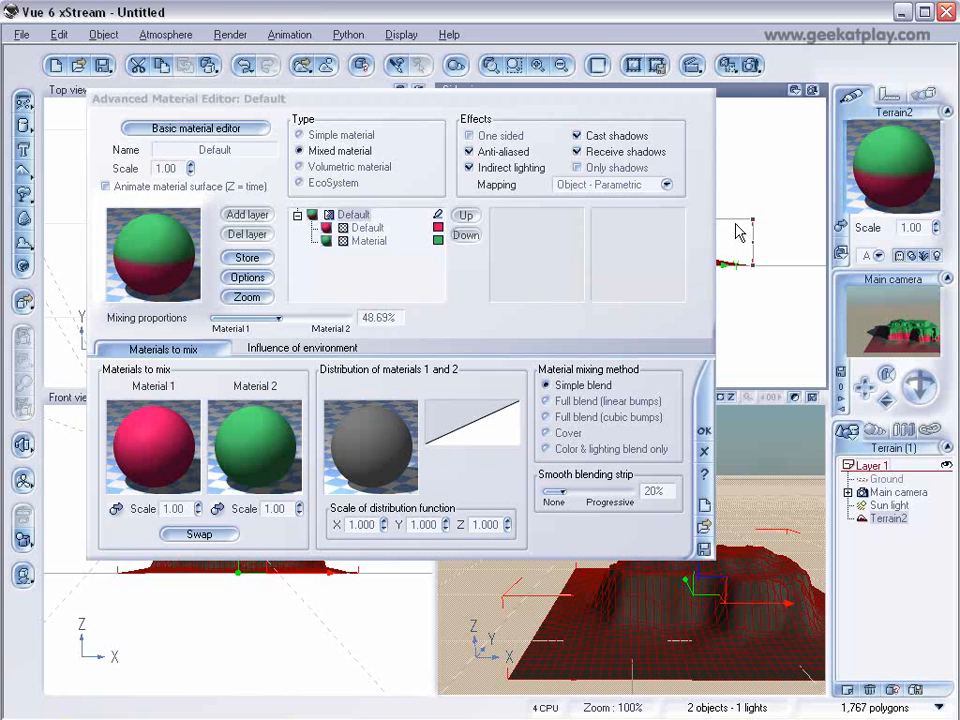
Switch the highlight colours of the two sub-materials off and back on.
{"action": "left_click", "coordinate": [439, 229]}
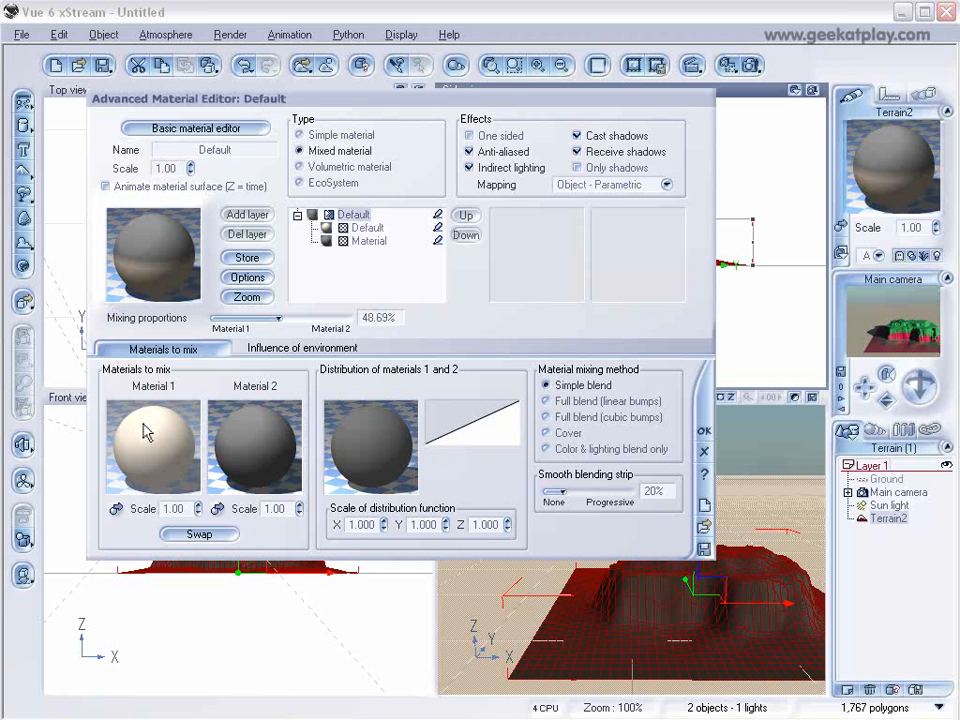
{"action": "left_click", "coordinate": [438, 228]}
{"action": "left_click", "coordinate": [435, 240]}
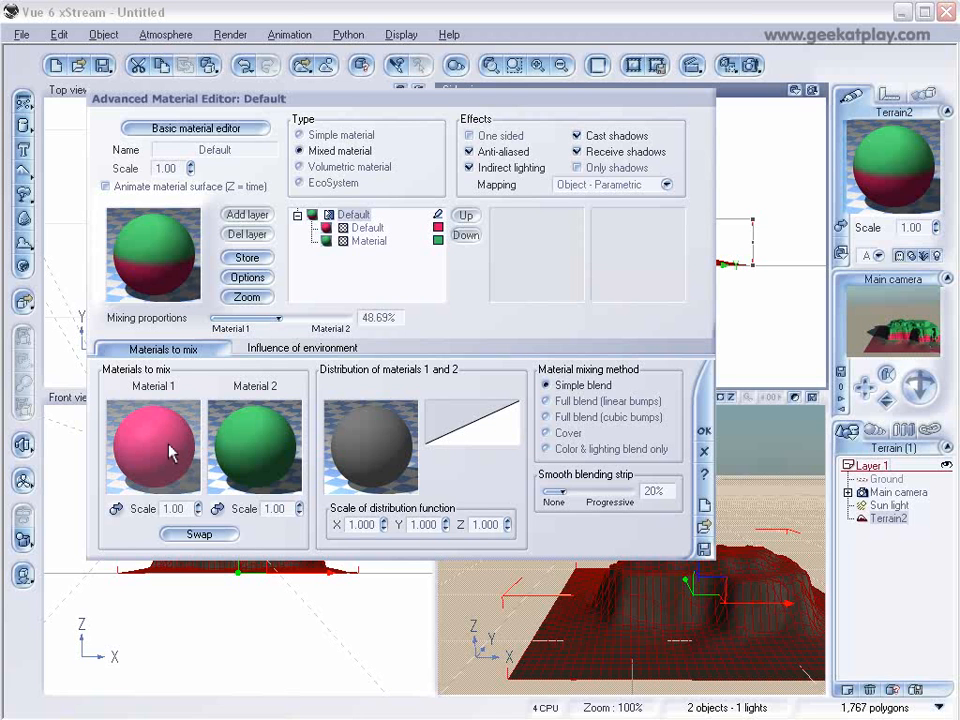
Replace the first sub-material with Wet sand from the Rocks collection.
{"action": "left_click", "coordinate": [367, 228]}
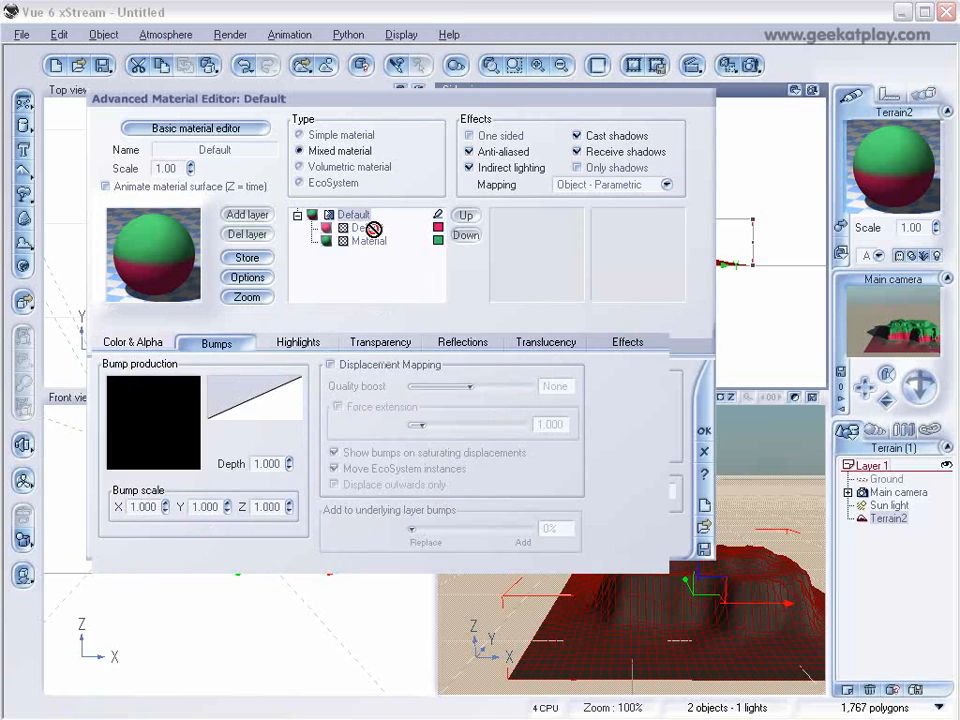
{"action": "double_click", "coordinate": [144, 259]}
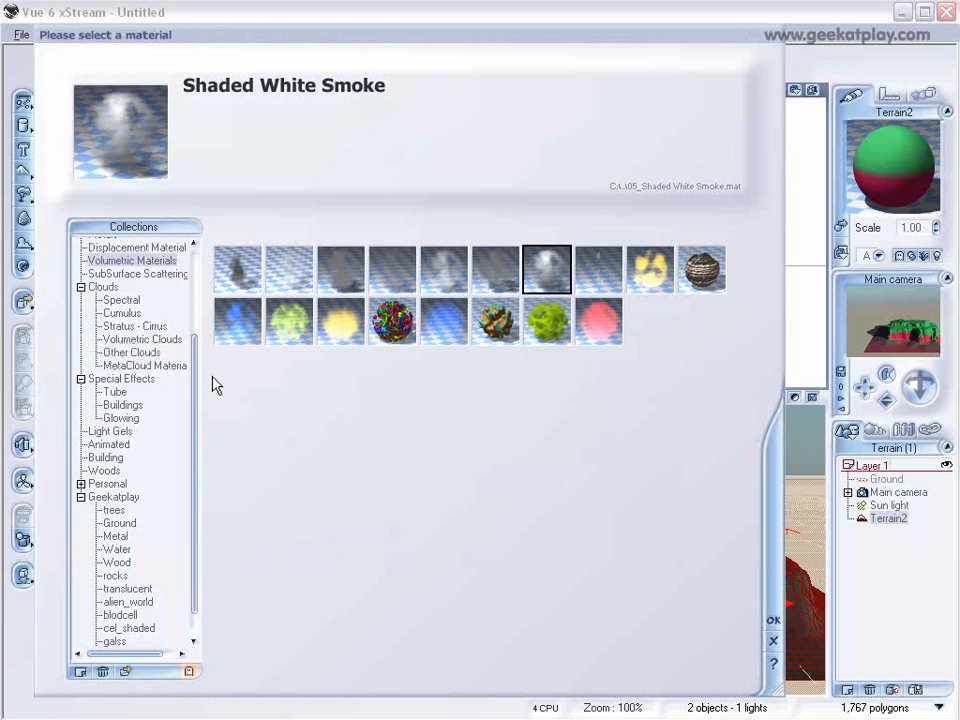
{"action": "left_click_drag", "start_coordinate": [197, 396], "coordinate": [200, 295]}
{"action": "left_click", "coordinate": [127, 286]}
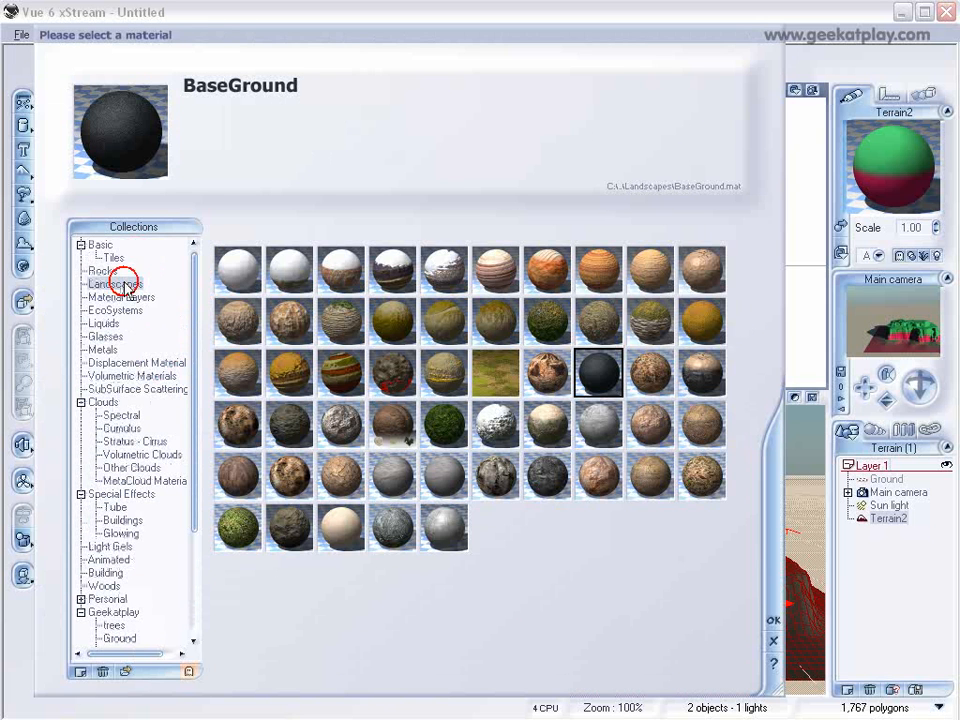
{"action": "left_click", "coordinate": [105, 273]}
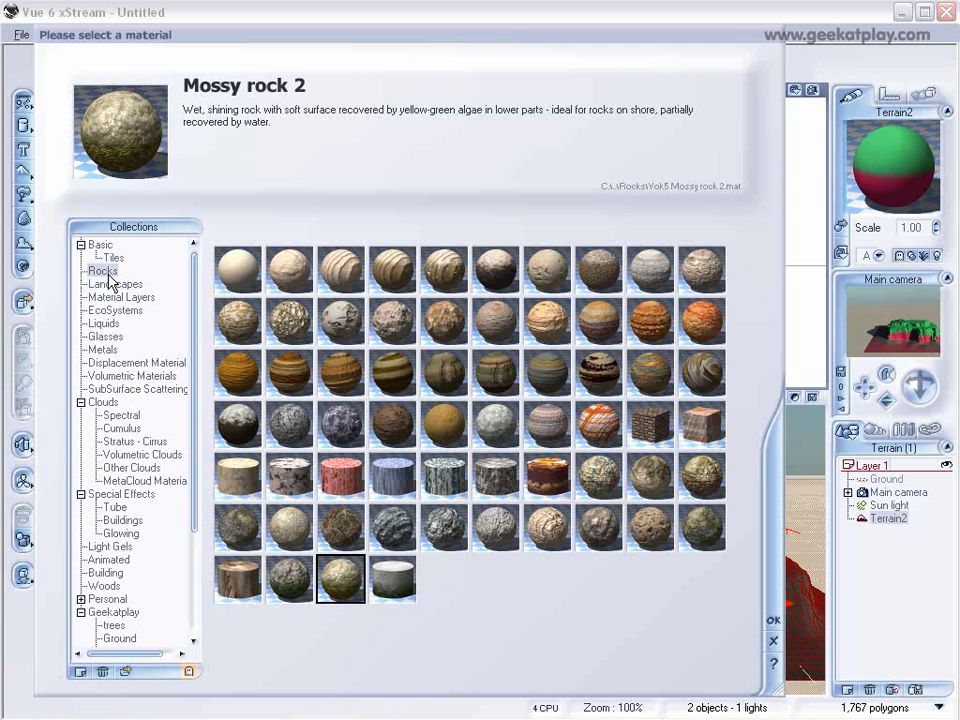
{"action": "left_click", "coordinate": [386, 266]}
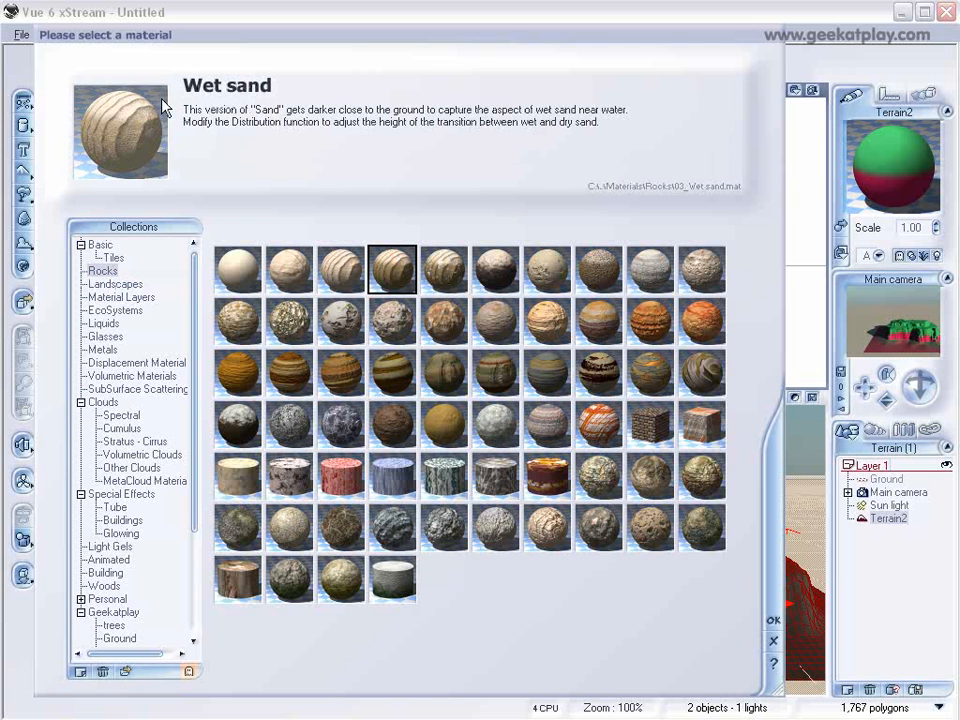
{"action": "left_click", "coordinate": [773, 620]}
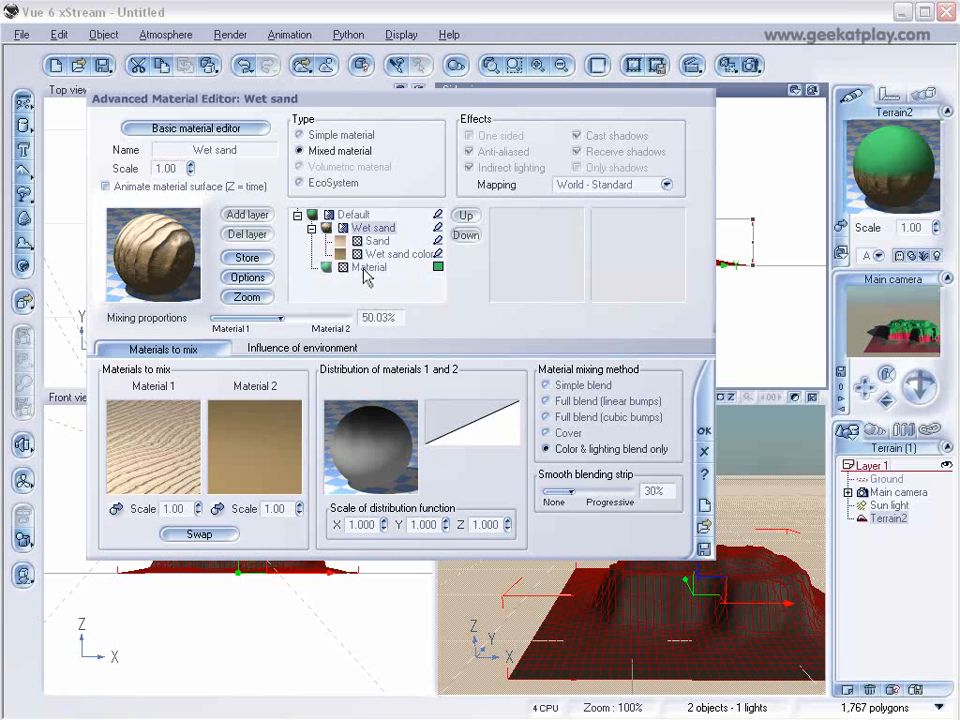
Replace the second sub-material with Paths in the sand from the Rocks collection and accept the terrain's mixed material.
{"action": "left_click", "coordinate": [368, 272]}
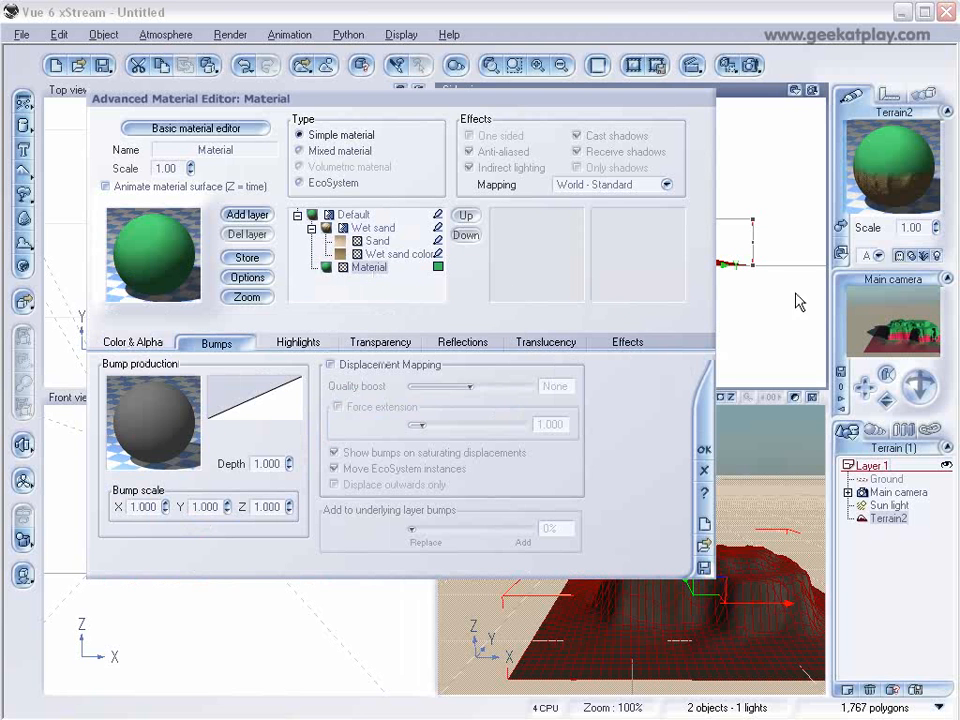
{"action": "left_click", "coordinate": [154, 242]}
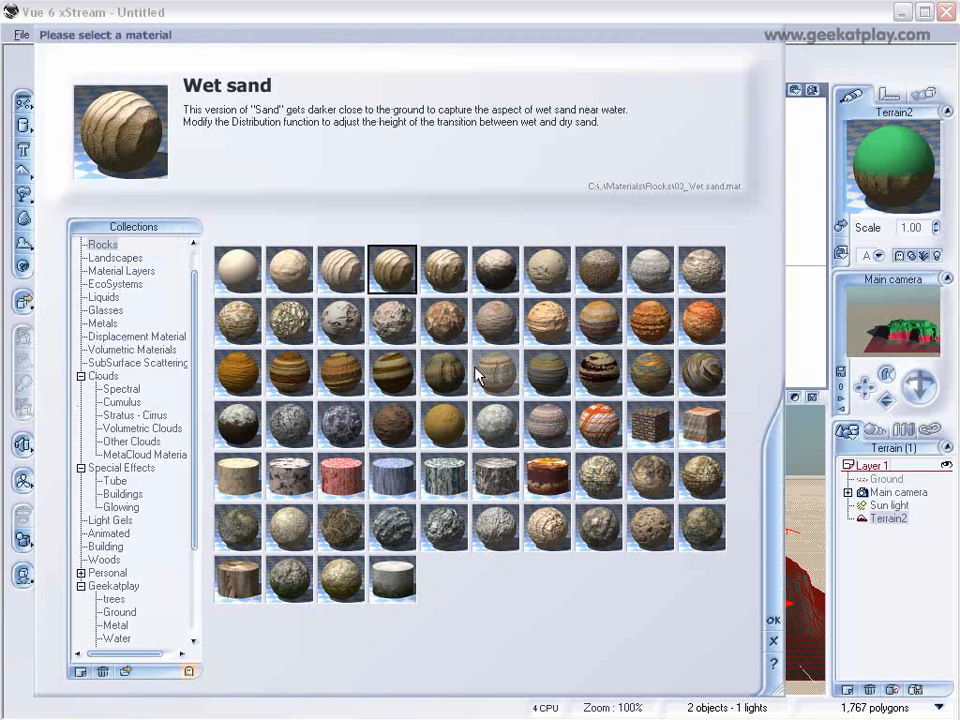
{"action": "left_click", "coordinate": [290, 262]}
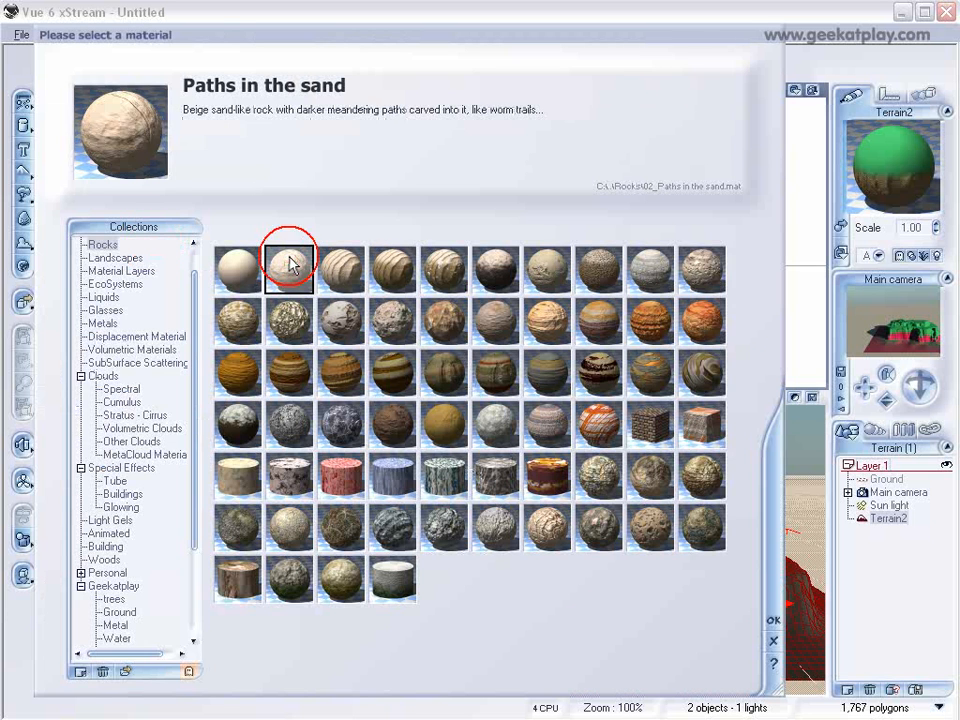
{"action": "left_click", "coordinate": [775, 618]}
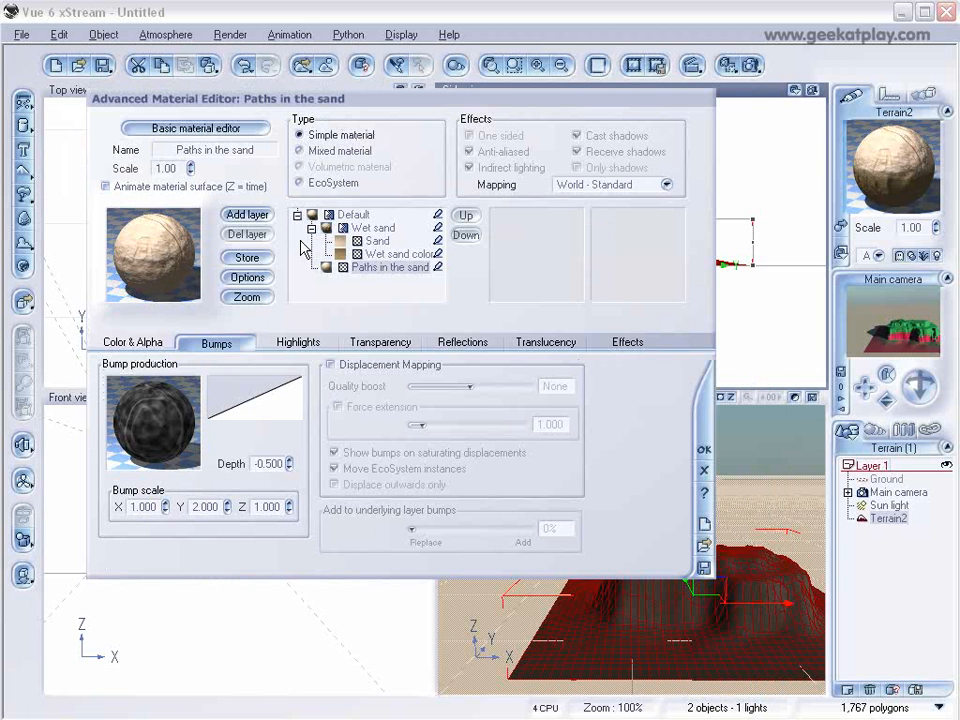
{"action": "left_click", "coordinate": [900, 312]}
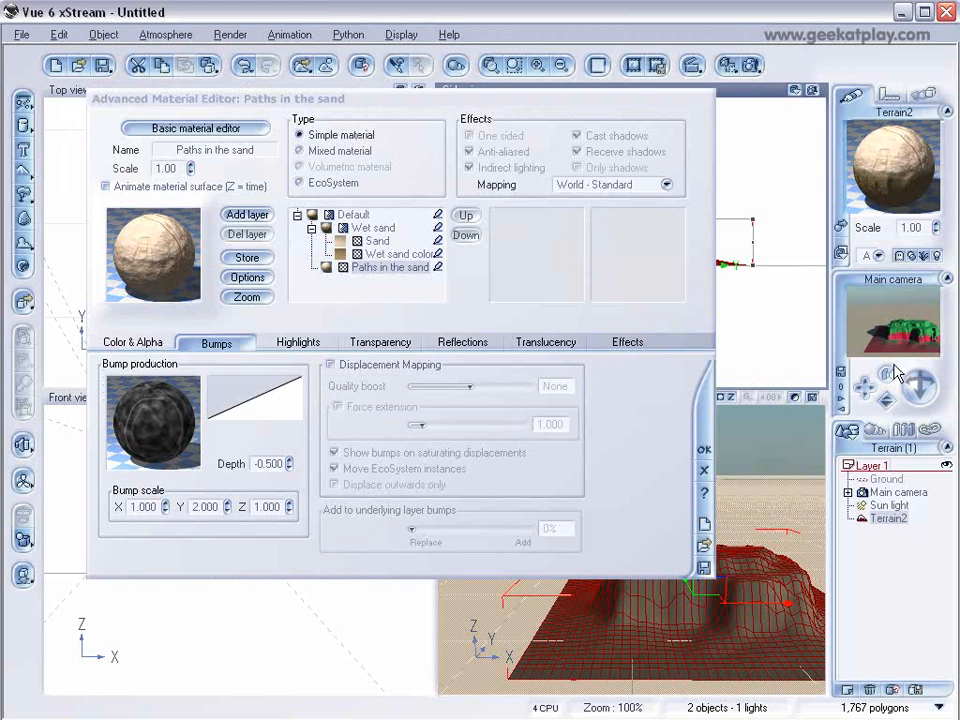
{"action": "left_click", "coordinate": [700, 446]}
{"action": "left_click", "coordinate": [702, 451]}
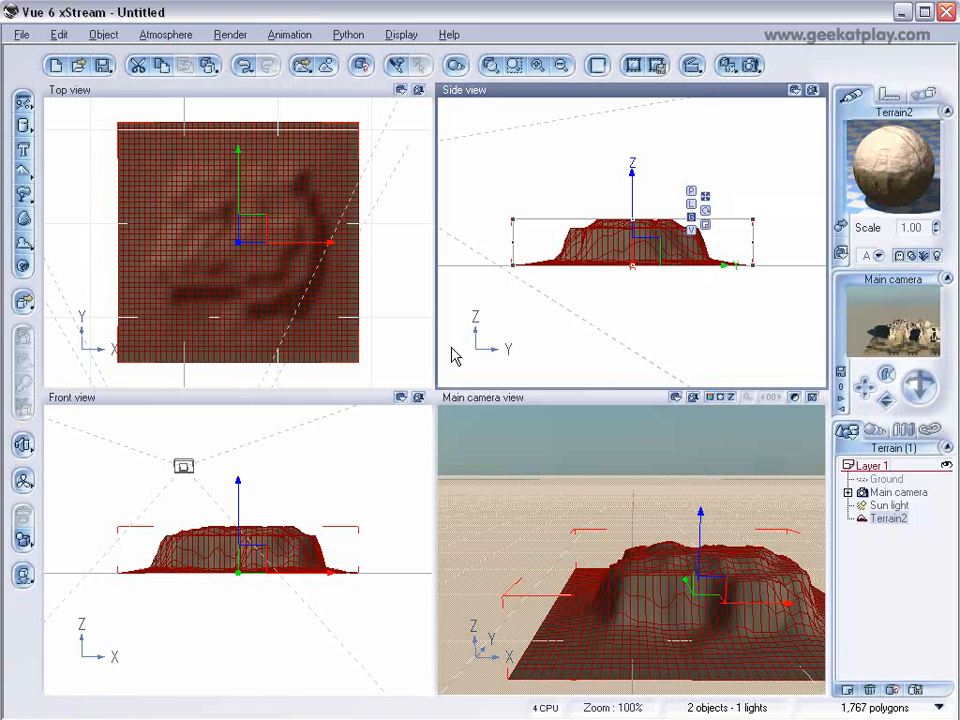
Assign the Wet sand material to the Ground and set its material scale to 0.20.
{"action": "left_click", "coordinate": [886, 479]}
{"action": "left_click", "coordinate": [841, 227]}
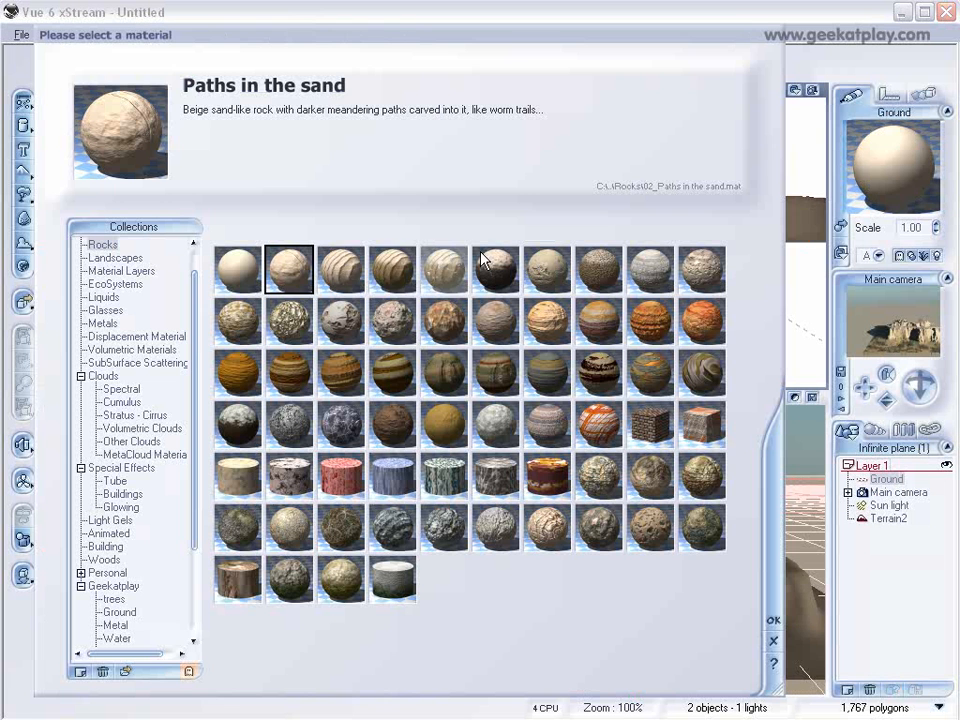
{"action": "left_click", "coordinate": [402, 270]}
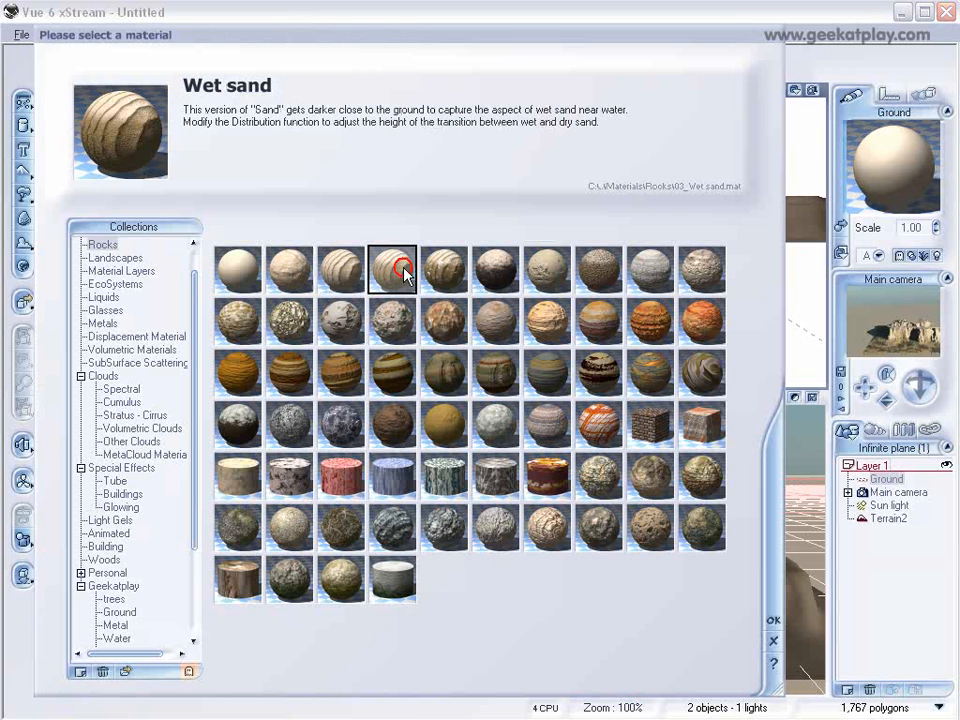
{"action": "left_click", "coordinate": [772, 621]}
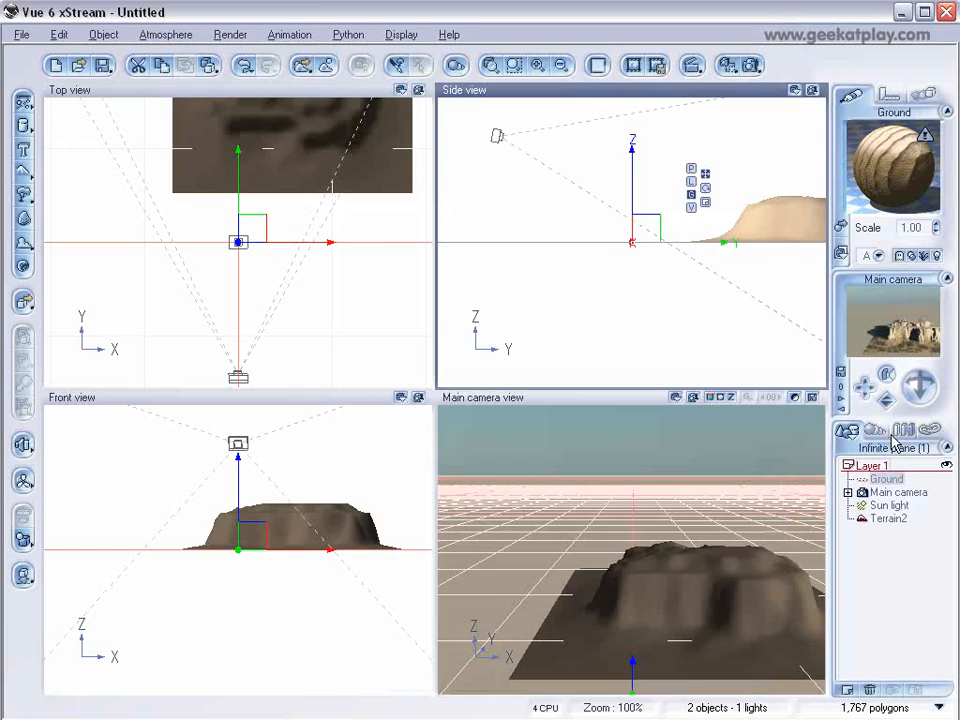
{"action": "left_click", "coordinate": [936, 227]}
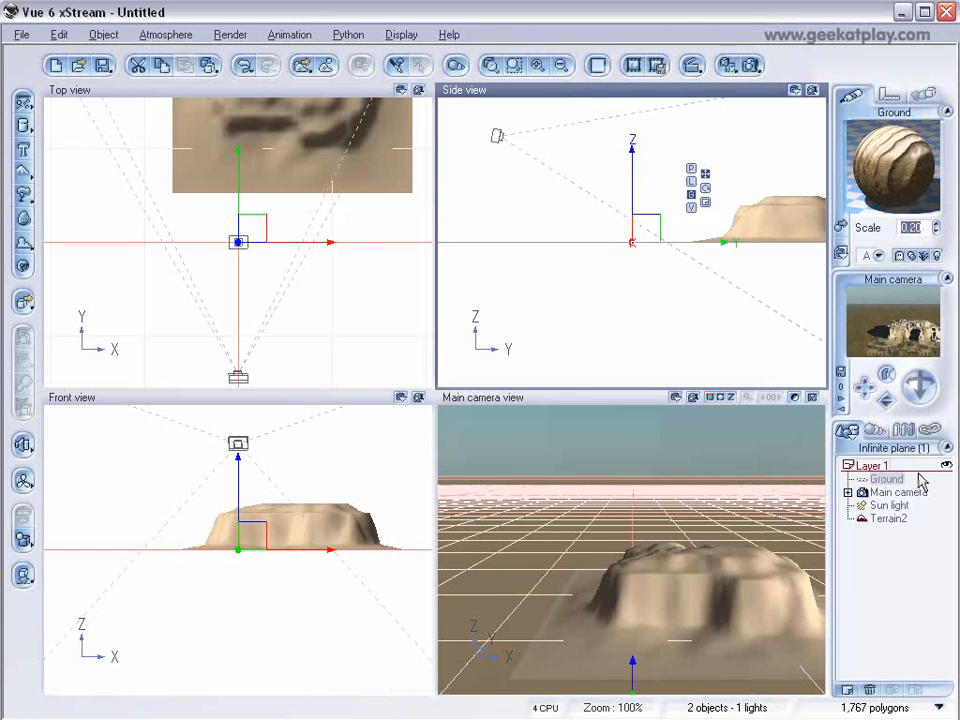
Set Material 1's scale to 0.20 in Terrain2's mixed material and test-render the scene.
{"action": "left_click", "coordinate": [888, 519]}
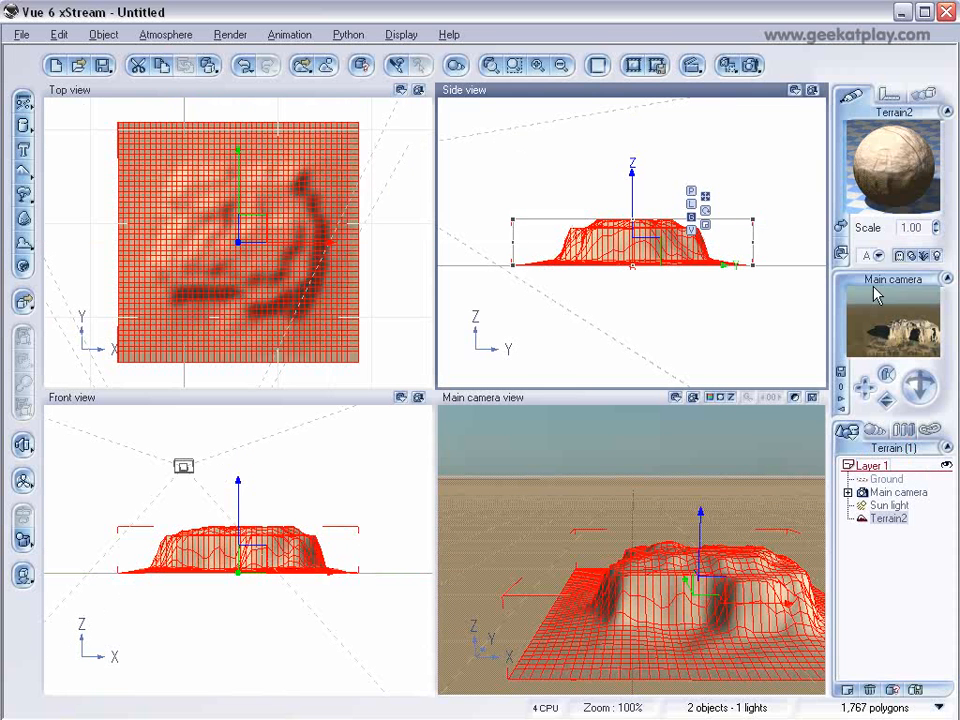
{"action": "double_click", "coordinate": [893, 185]}
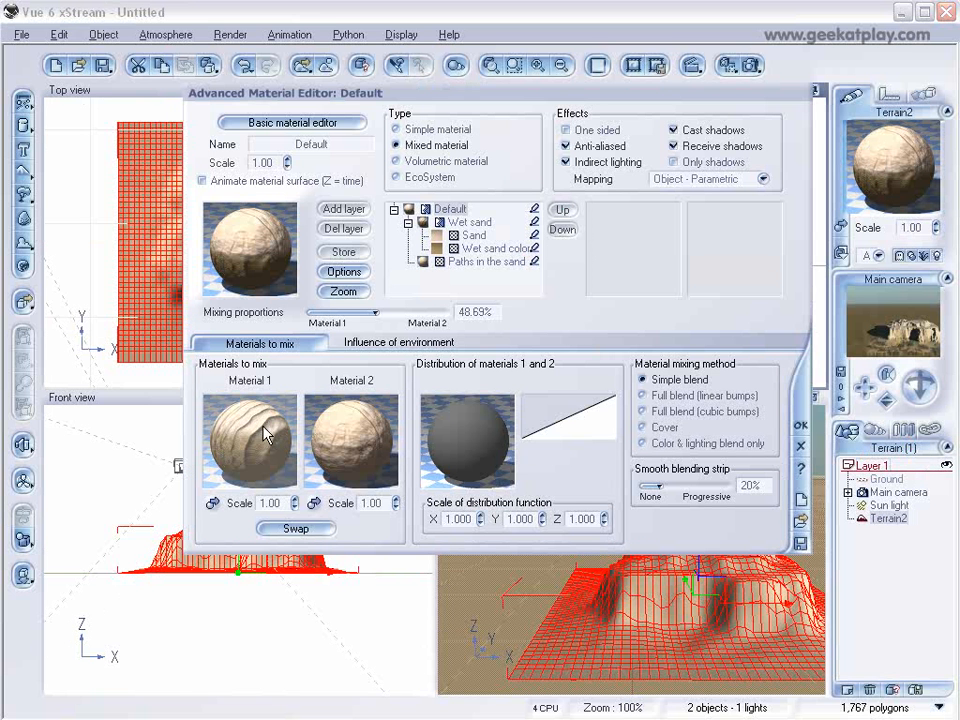
{"action": "left_click_drag", "start_coordinate": [295, 507], "coordinate": [295, 520]}
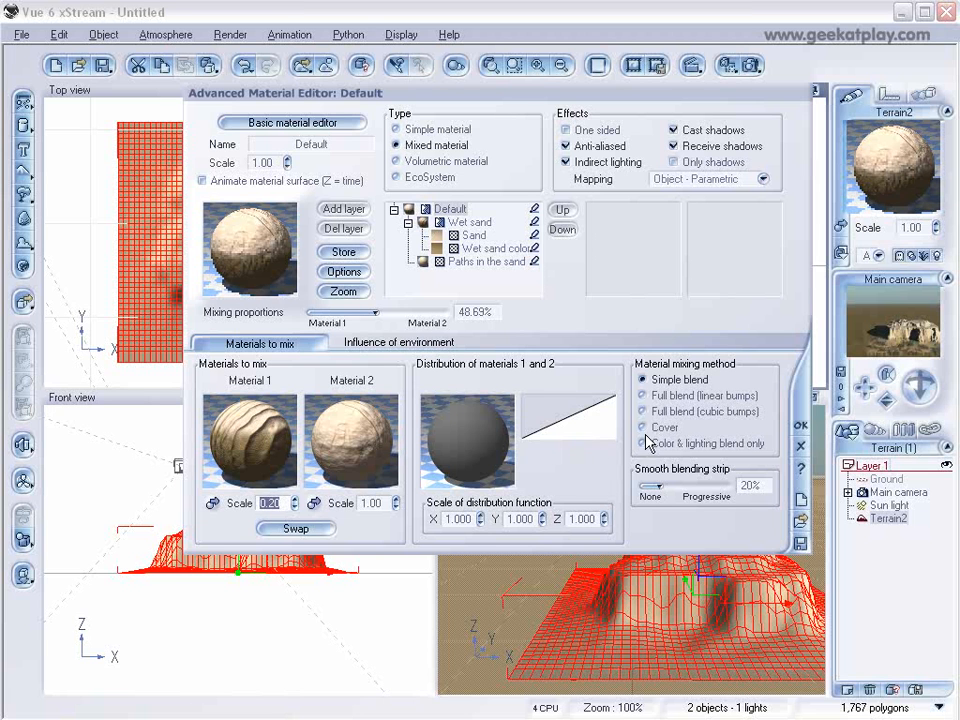
{"action": "left_click", "coordinate": [803, 425]}
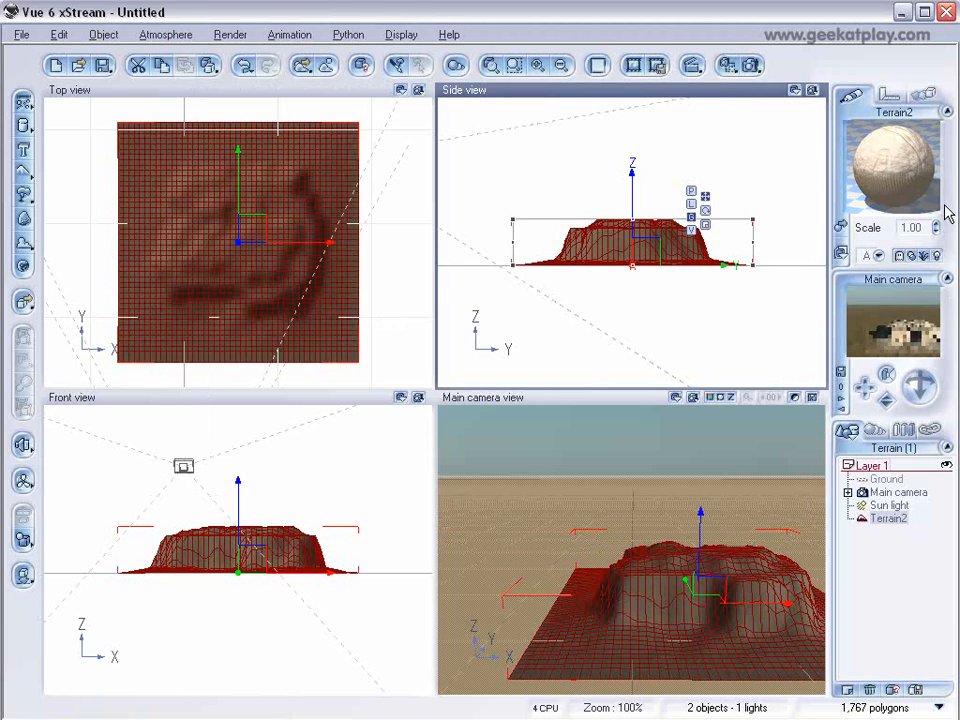
{"action": "left_click", "coordinate": [750, 65]}
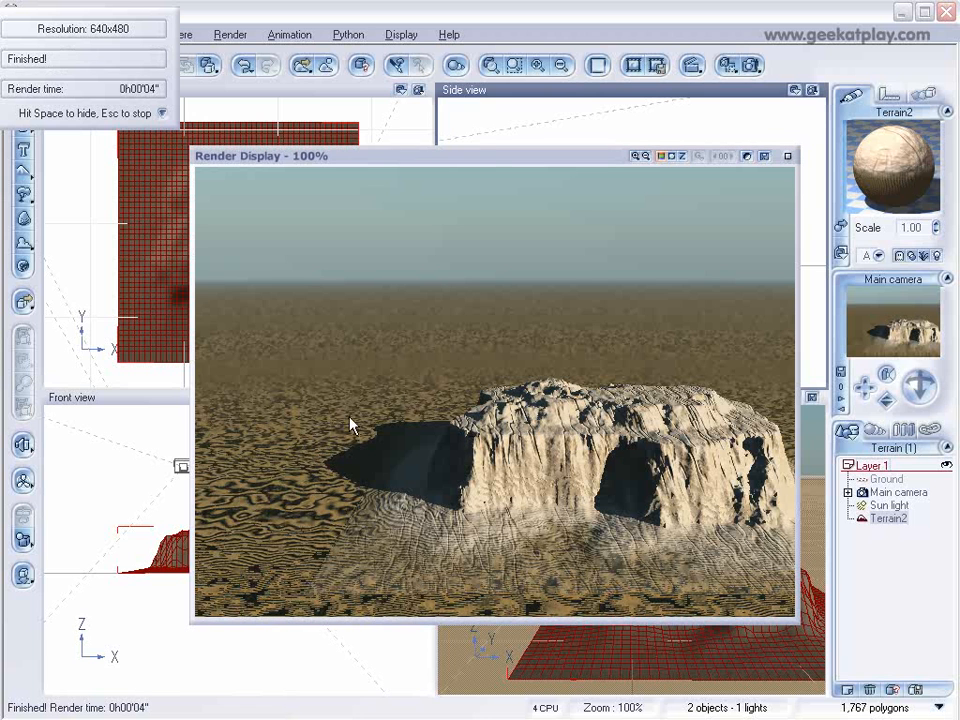
{"action": "left_click", "coordinate": [787, 156]}
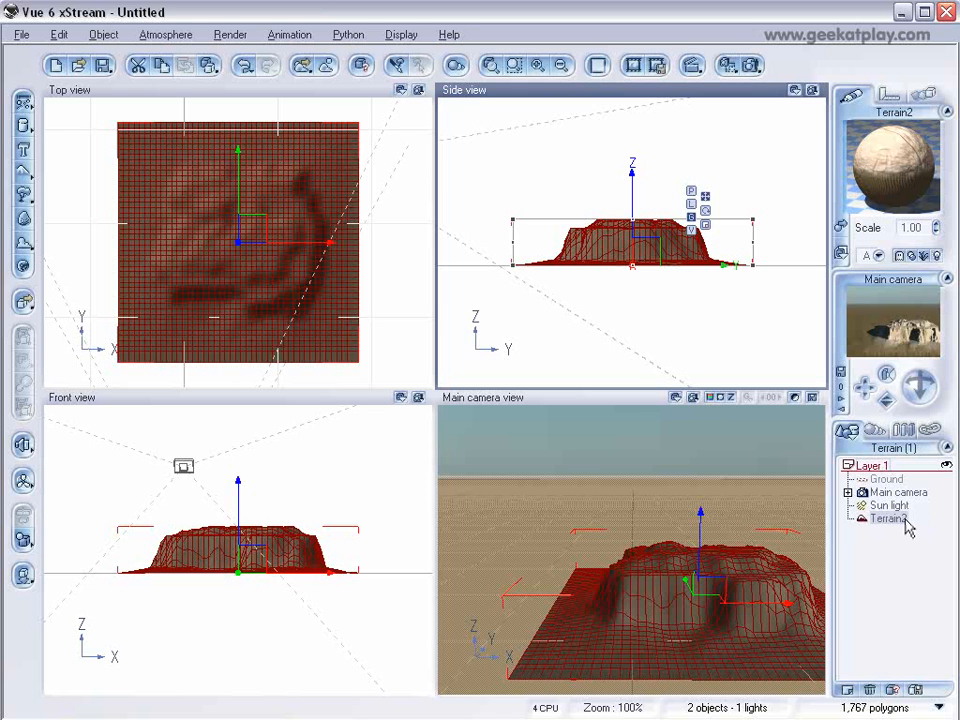
Add an infinite water plane and change its Default water material to a mixed material.
{"action": "left_click_drag", "start_coordinate": [23, 103], "coordinate": [43, 112]}
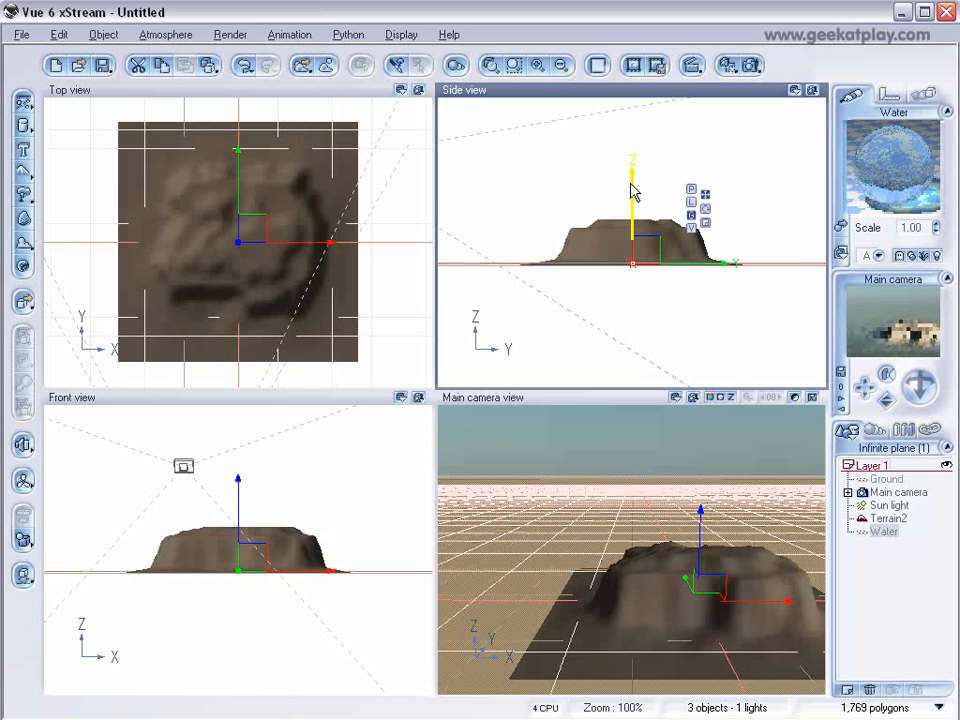
{"action": "double_click", "coordinate": [633, 191]}
{"action": "left_click", "coordinate": [638, 125]}
{"action": "mouse_move", "coordinate": [638, 125]}
{"action": "left_mouse_down"}
{"action": "mouse_move", "coordinate": [615, 146]}
{"action": "mouse_move", "coordinate": [638, 147]}
{"action": "left_mouse_up"}
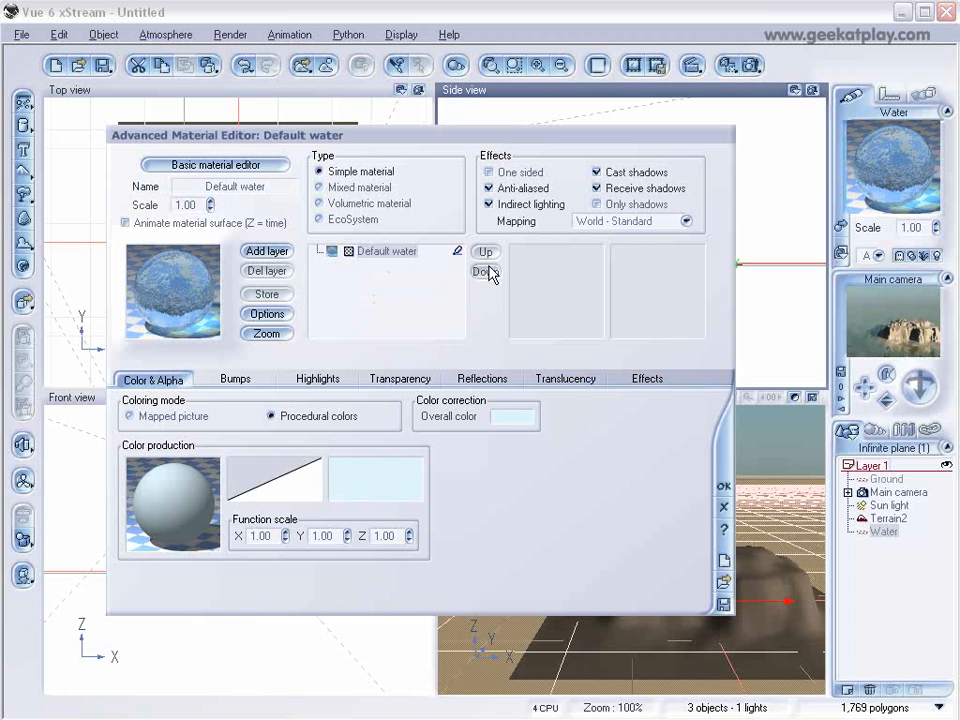
{"action": "left_click", "coordinate": [318, 187]}
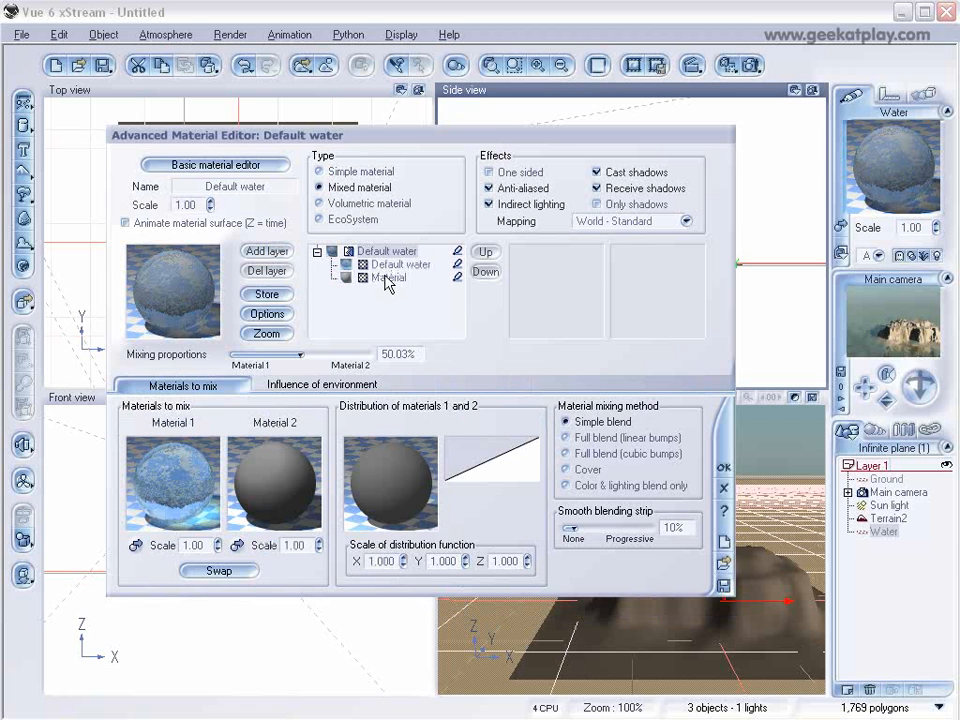
Replace the water's second sub-material with Milk from the Liquids collection.
{"action": "left_click", "coordinate": [387, 278]}
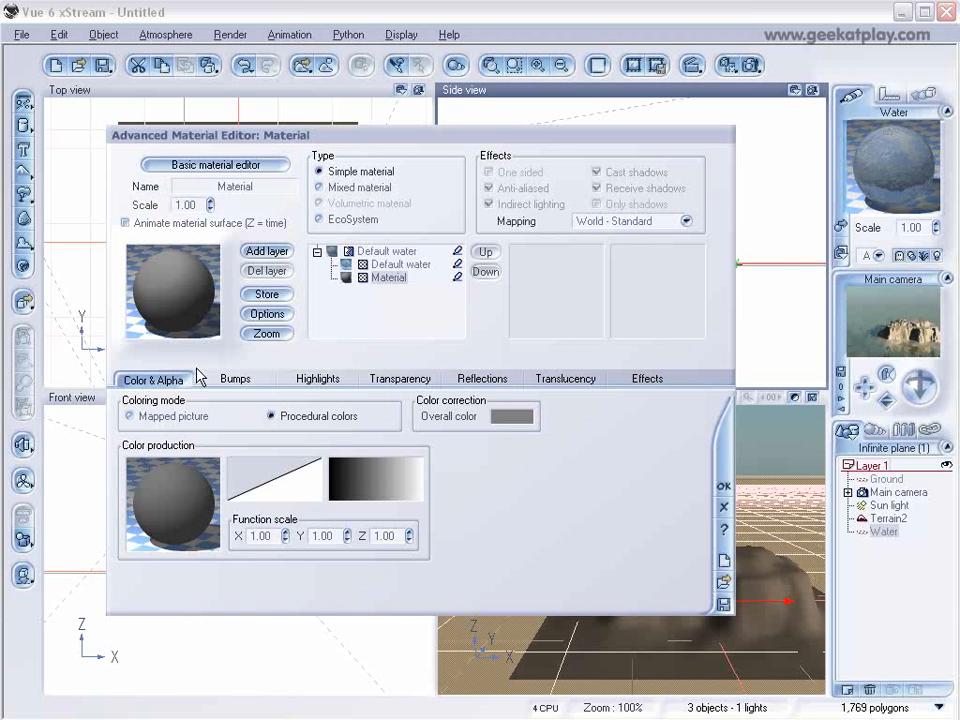
{"action": "double_click", "coordinate": [200, 301]}
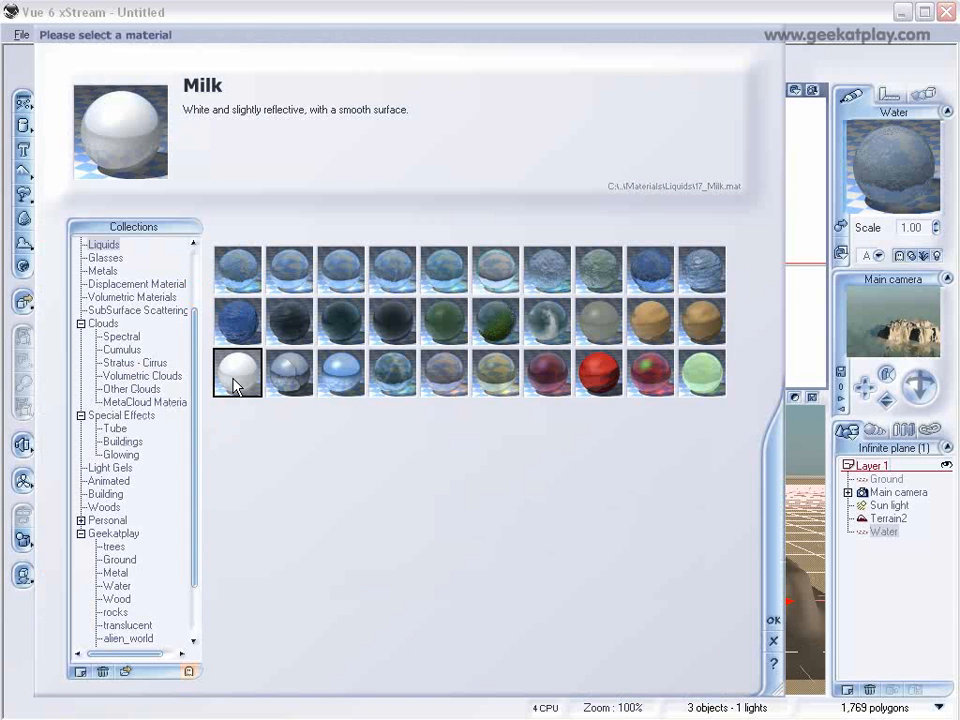
{"action": "left_click", "coordinate": [773, 620]}
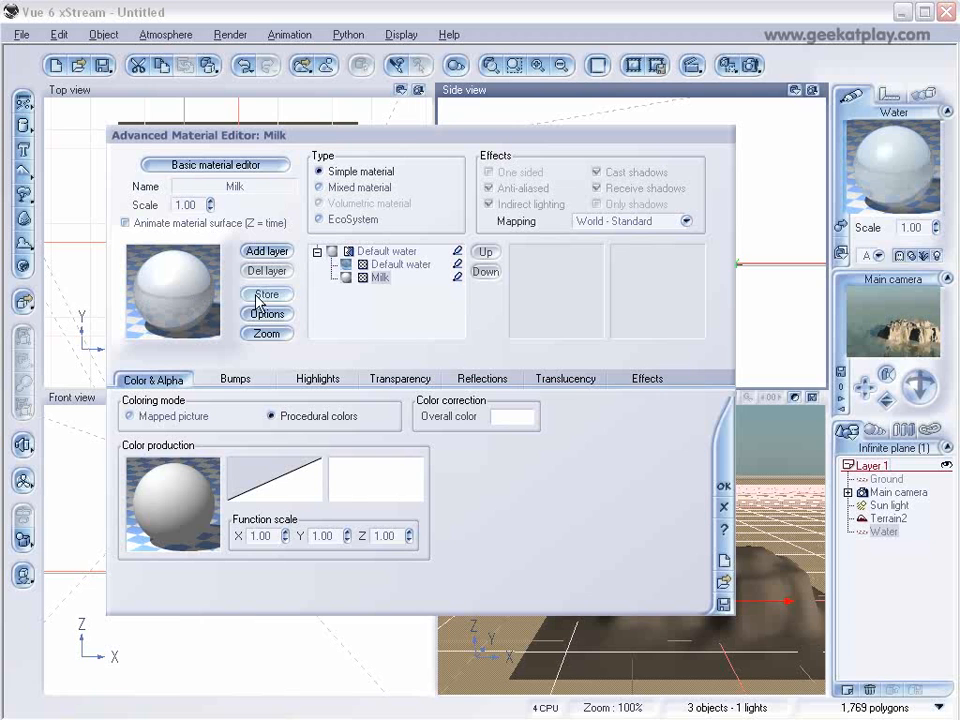
Highlight the Default water and Milk sub-materials in solid colours and refresh the camera preview.
{"action": "left_click", "coordinate": [400, 252]}
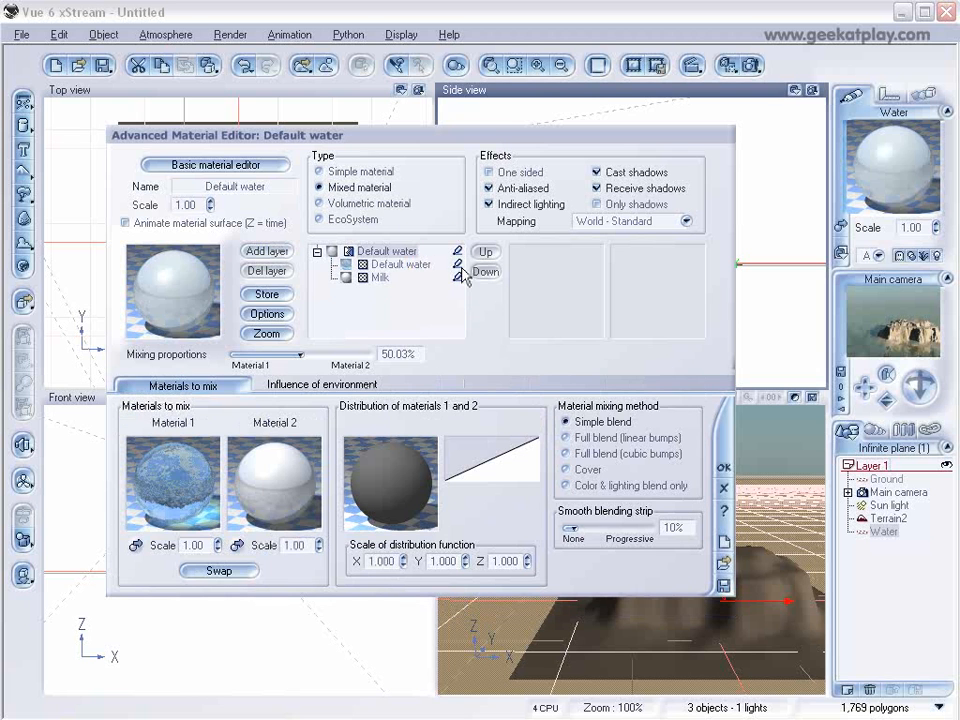
{"action": "left_click", "coordinate": [457, 264]}
{"action": "left_click", "coordinate": [456, 277]}
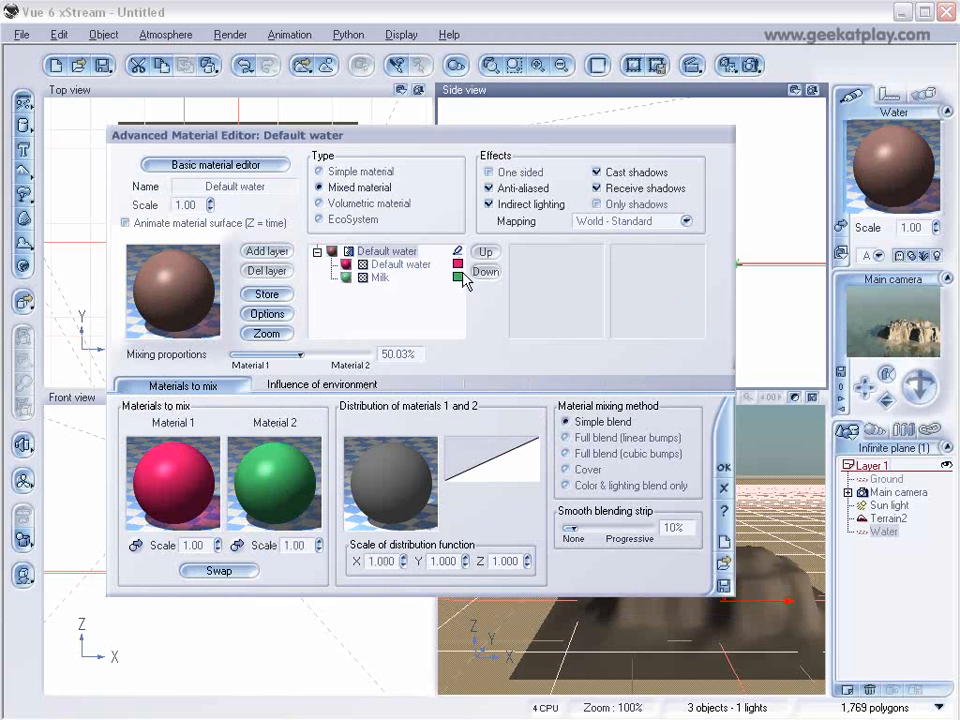
{"action": "left_click", "coordinate": [901, 318]}
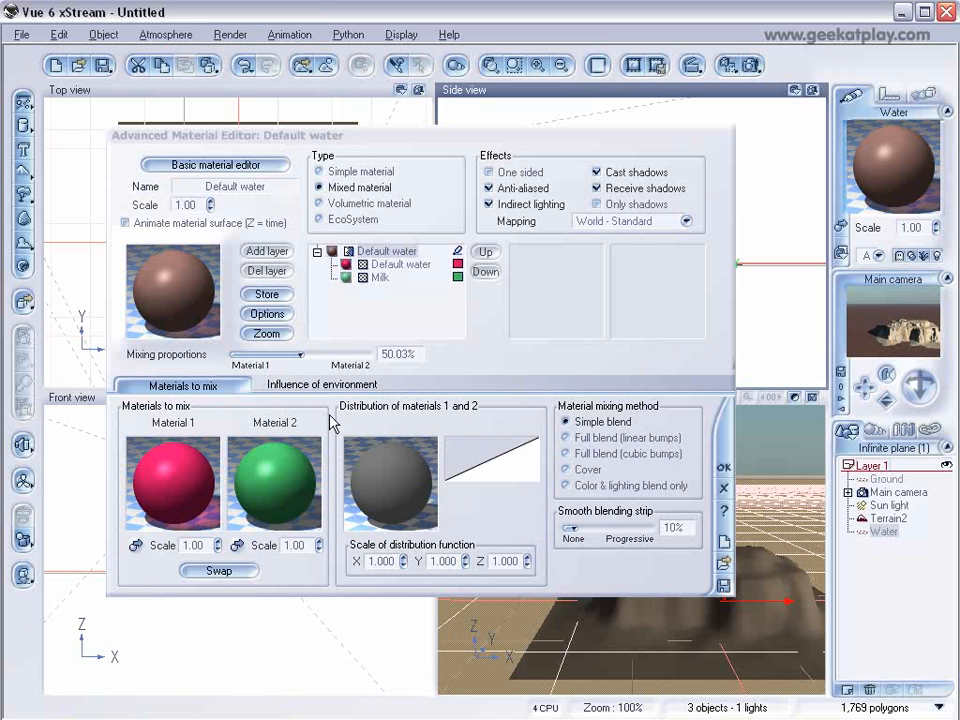
In the mixed material's distribution function, add an input node and a filter node above the Distribution output, and space them out vertically.
{"action": "right_click", "coordinate": [398, 473]}
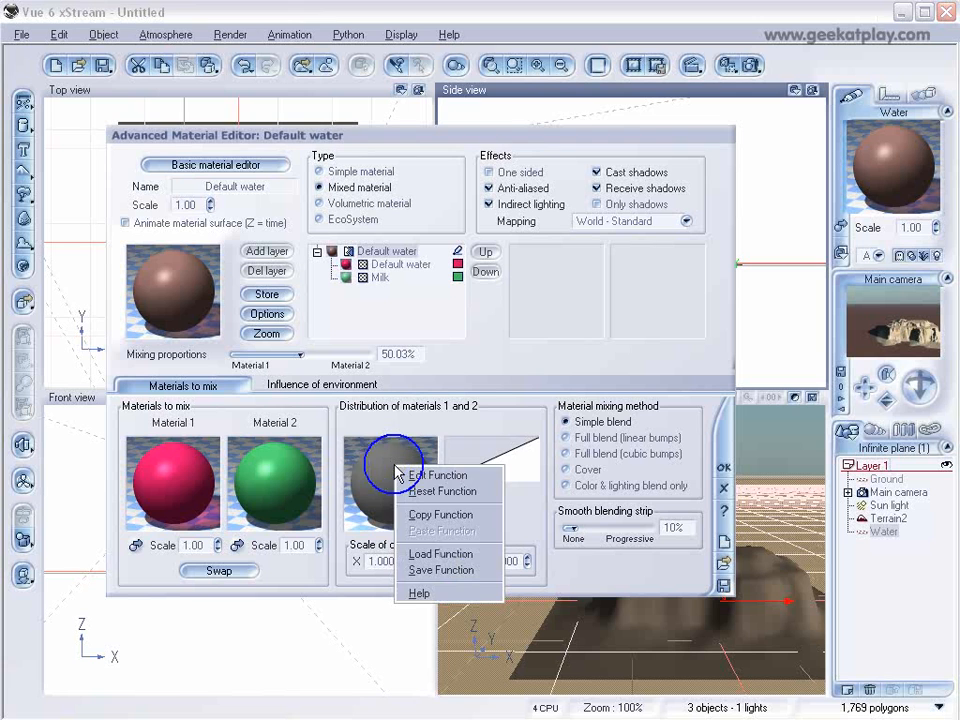
{"action": "left_click", "coordinate": [452, 477]}
{"action": "left_click_drag", "start_coordinate": [619, 94], "coordinate": [603, 130]}
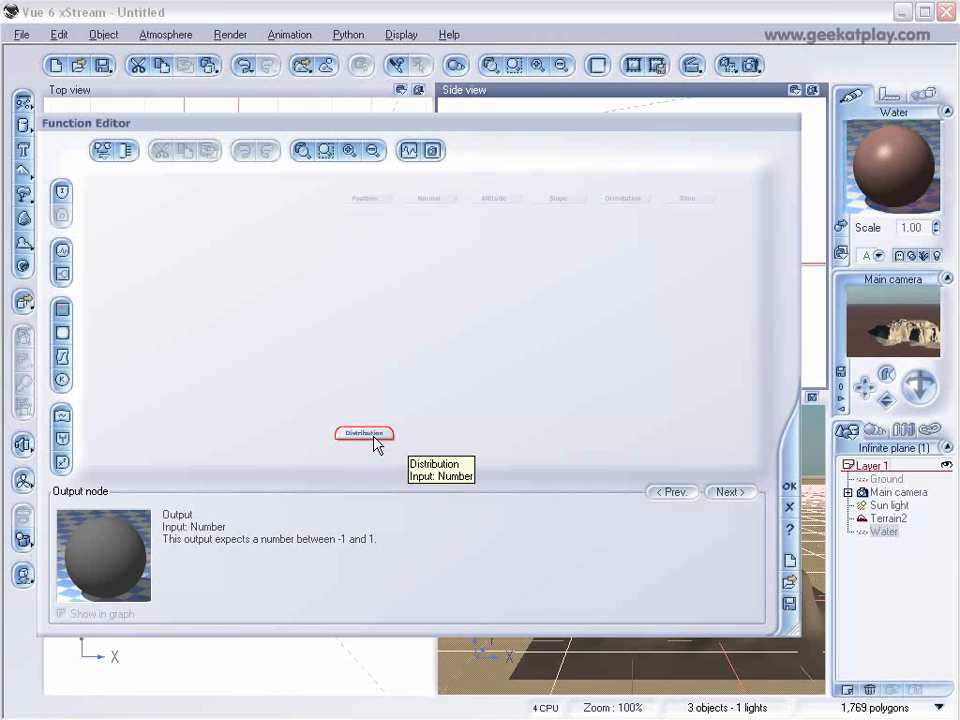
{"action": "left_click", "coordinate": [61, 192]}
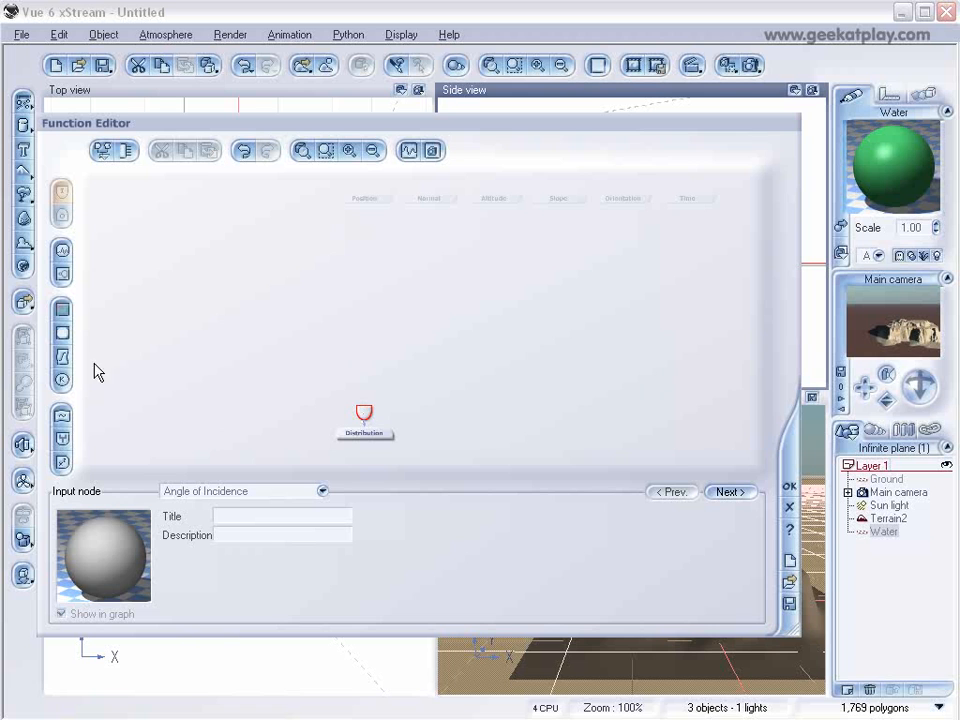
{"action": "left_click", "coordinate": [63, 358]}
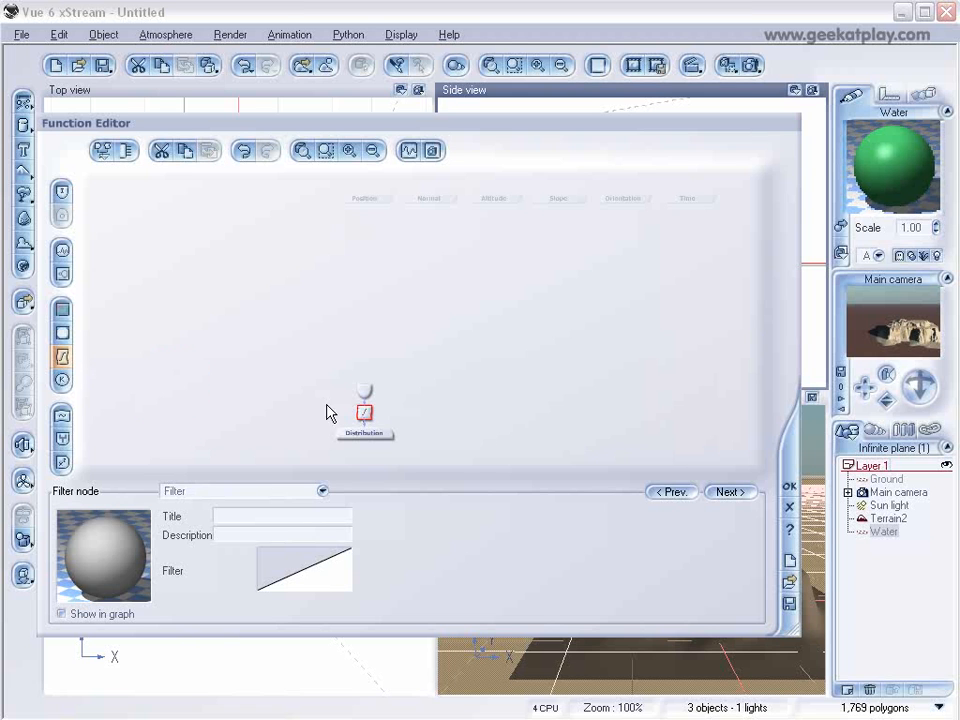
{"action": "left_click_drag", "start_coordinate": [364, 400], "coordinate": [364, 285]}
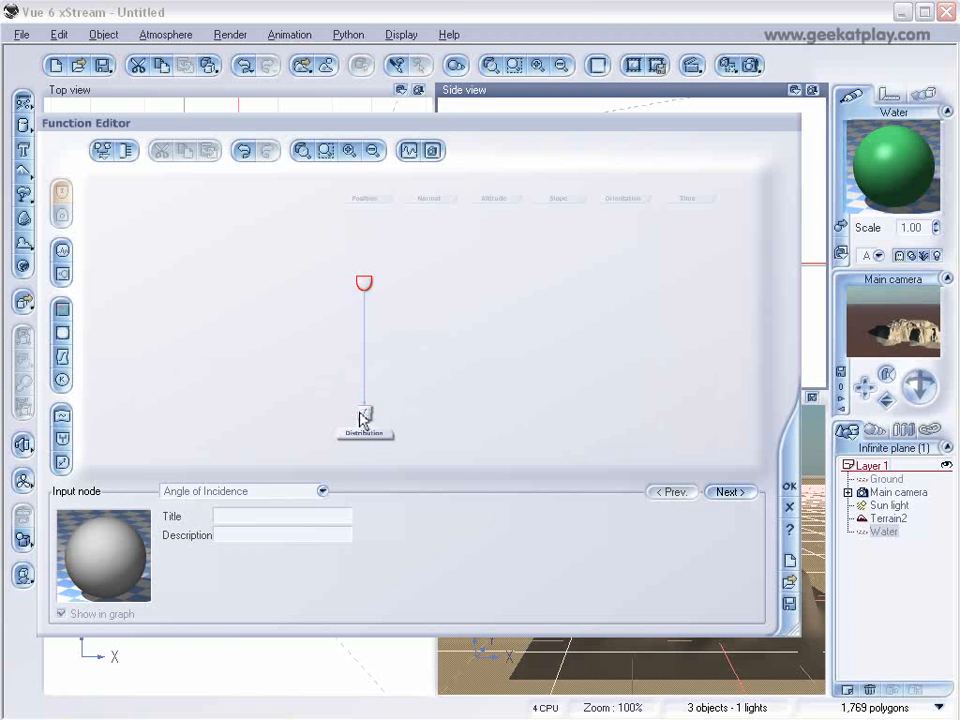
{"action": "left_click_drag", "start_coordinate": [362, 414], "coordinate": [364, 369]}
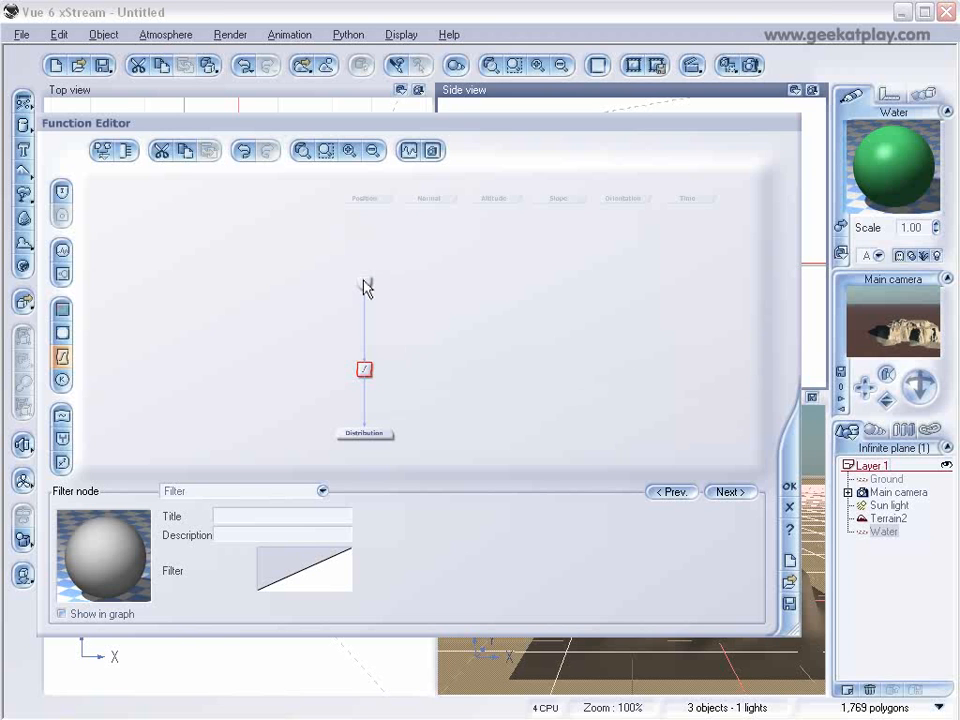
Change the filter node between the input and the Distribution output to the Map type.
{"action": "left_click", "coordinate": [364, 284]}
{"action": "left_click", "coordinate": [364, 364]}
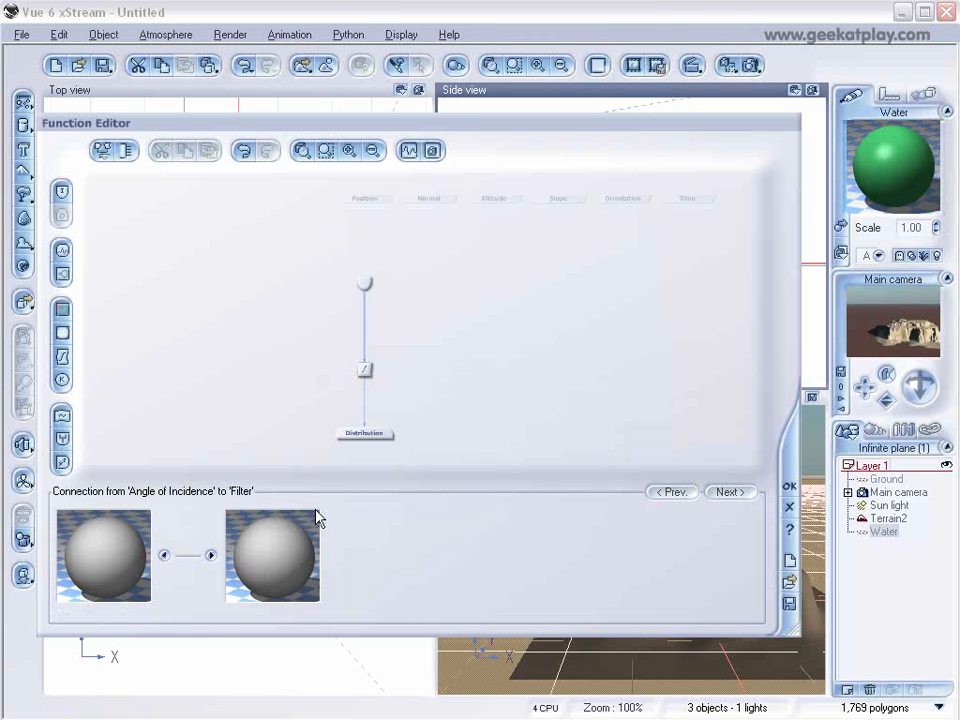
{"action": "left_click", "coordinate": [362, 368]}
{"action": "left_click", "coordinate": [319, 491]}
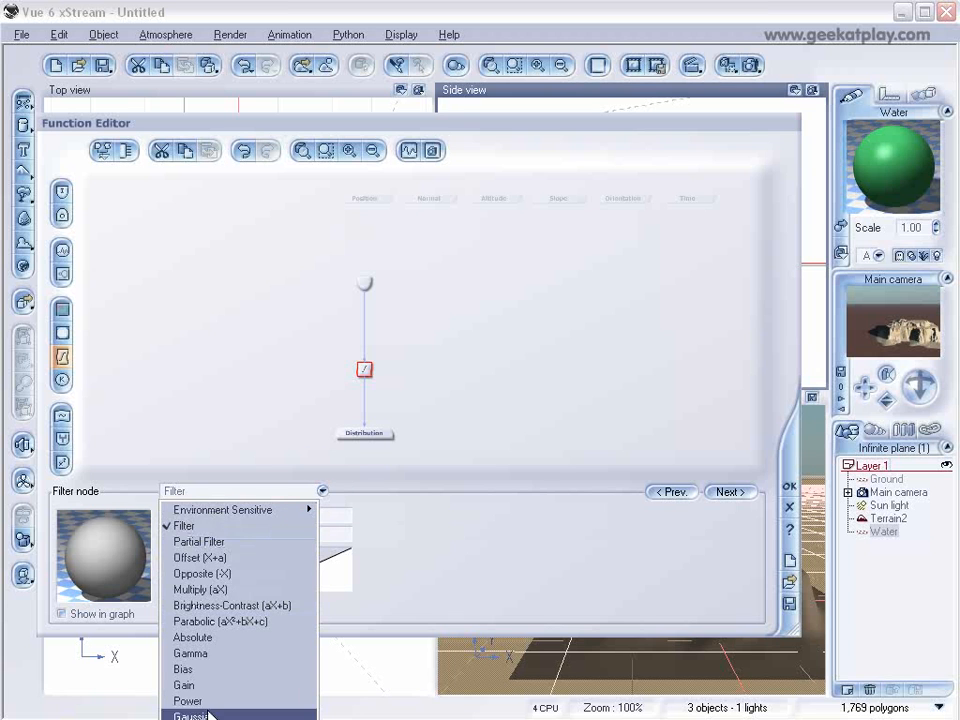
{"action": "left_click", "coordinate": [283, 717]}
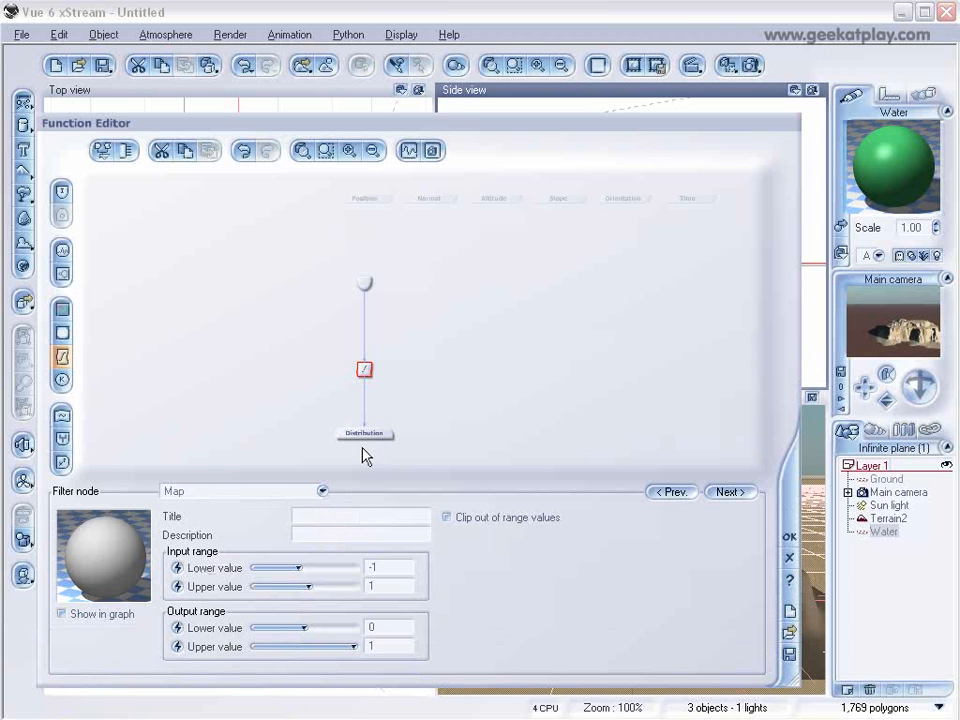
Set the input node to Distance to Object Below.
{"action": "left_click", "coordinate": [364, 284]}
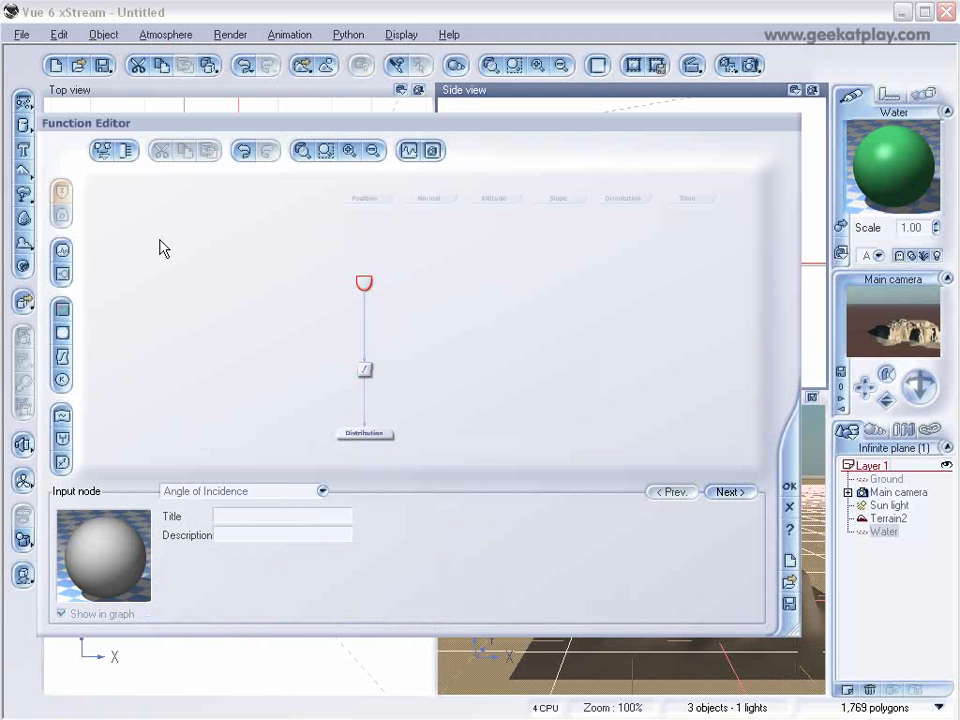
{"action": "left_click", "coordinate": [322, 491]}
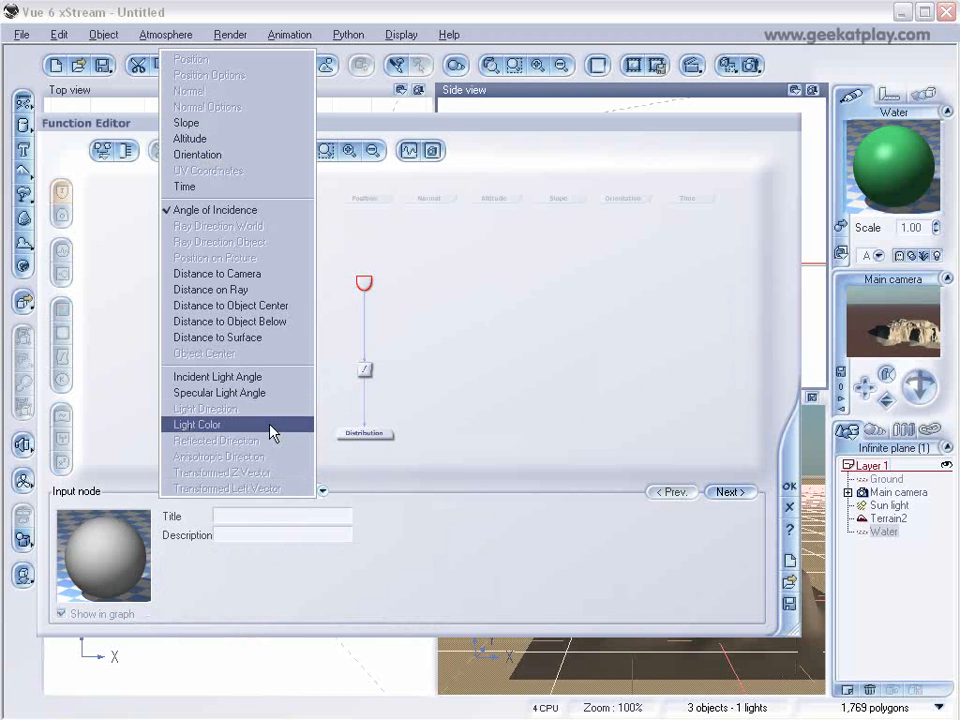
{"action": "left_click", "coordinate": [268, 321]}
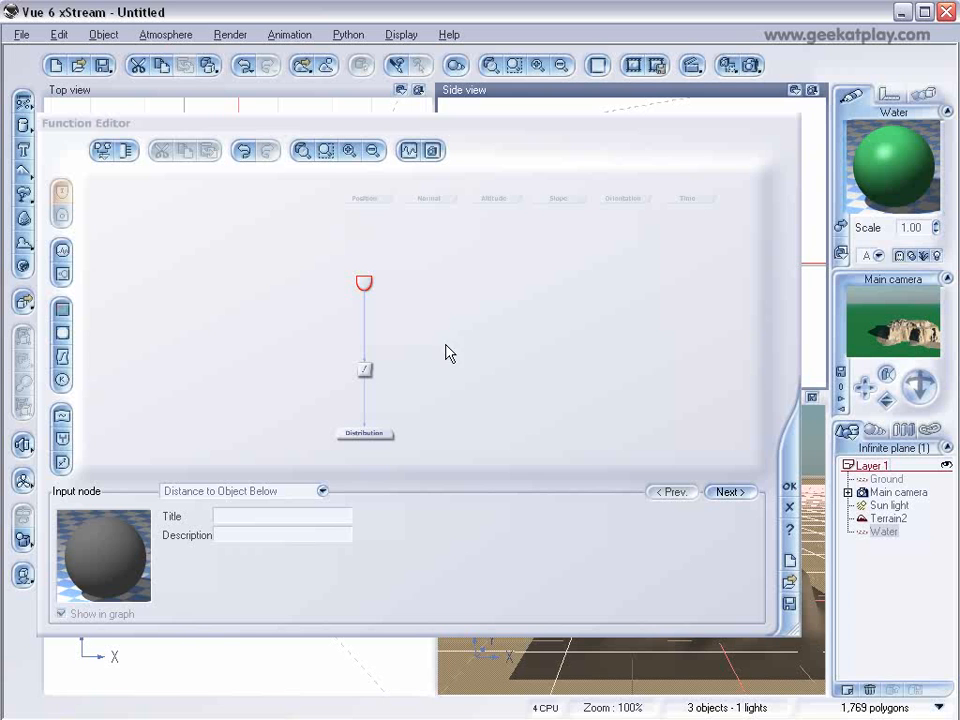
Set the Map filter's upper output value to -1 and refresh the camera preview.
{"action": "left_click", "coordinate": [365, 371]}
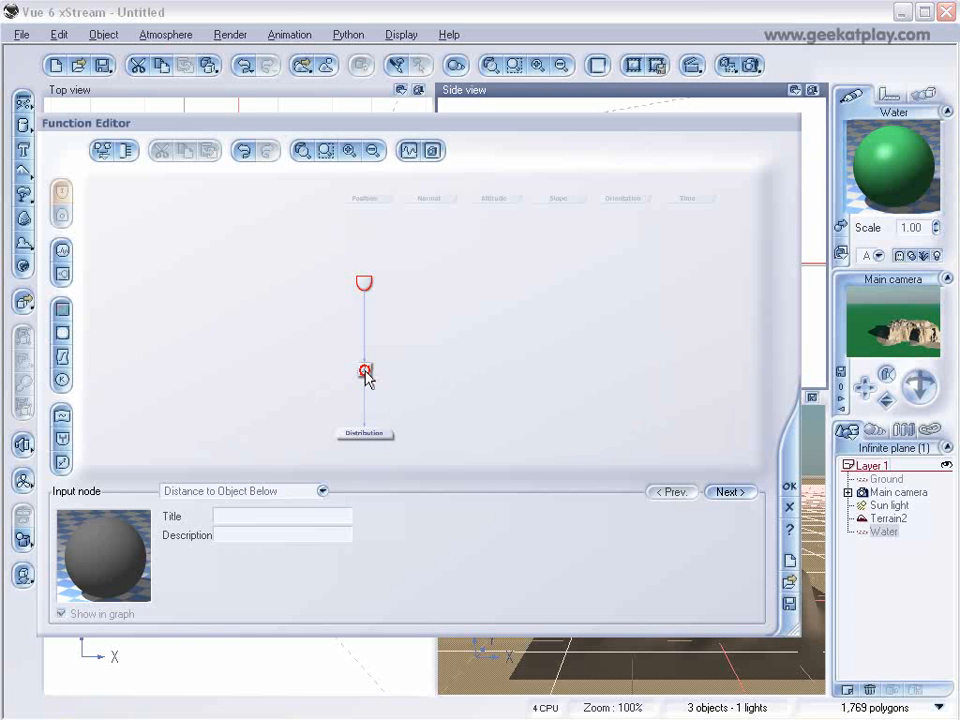
{"action": "left_click", "coordinate": [364, 370]}
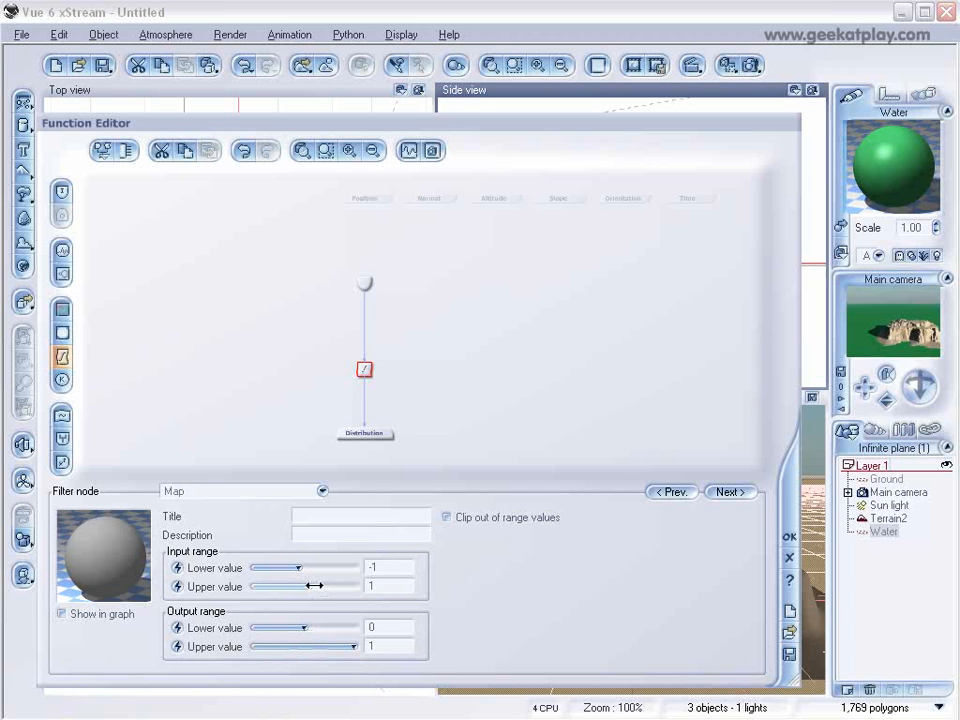
{"action": "left_click_drag", "start_coordinate": [352, 646], "coordinate": [251, 646]}
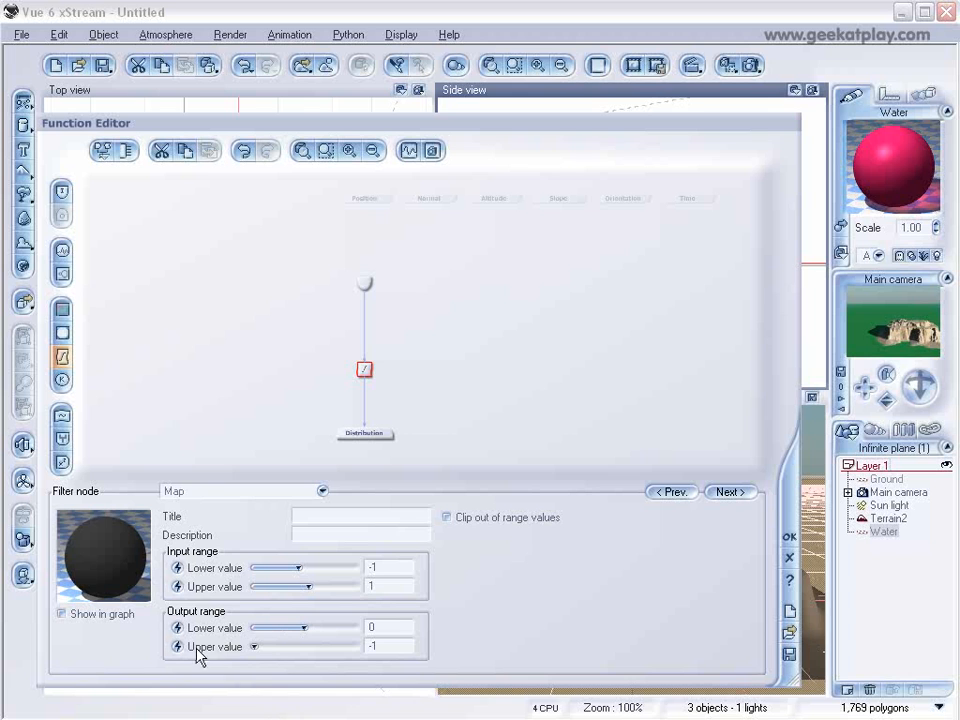
{"action": "left_click", "coordinate": [871, 309]}
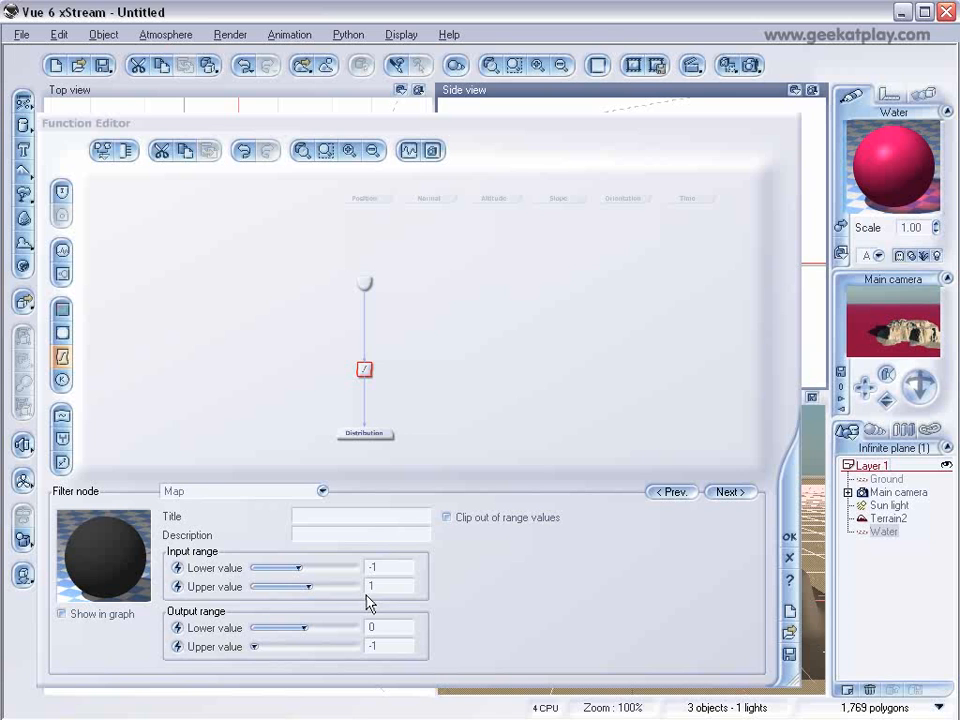
Set the Map filter's input range to a lower value of 1.2807 and an upper value of 3.98246, checking the camera preview.
{"action": "left_click_drag", "start_coordinate": [314, 586], "coordinate": [329, 587]}
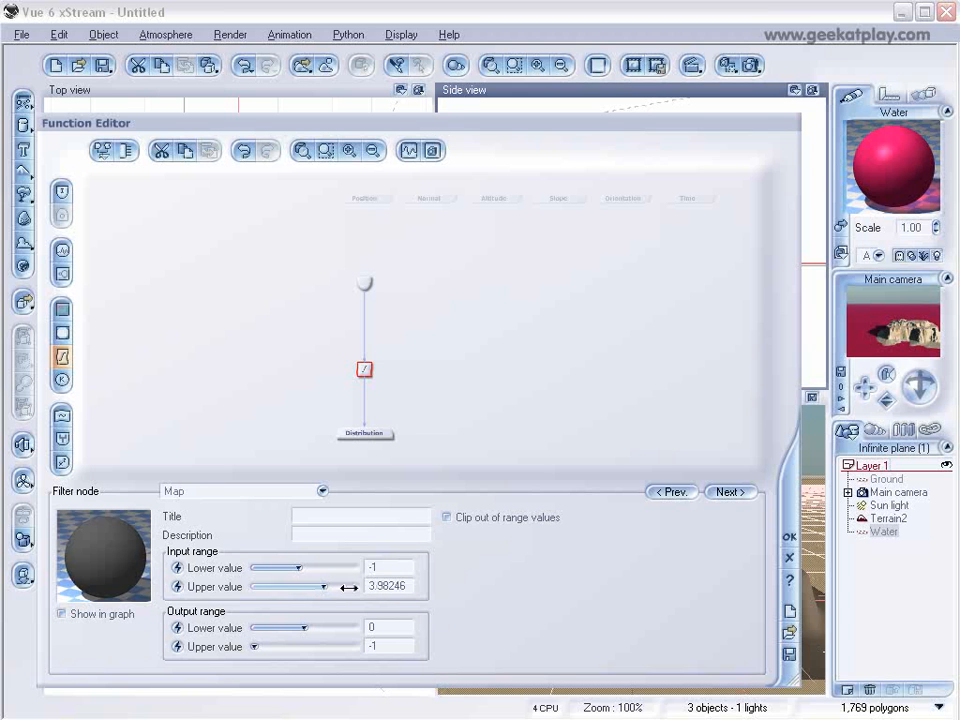
{"action": "left_click", "coordinate": [875, 335]}
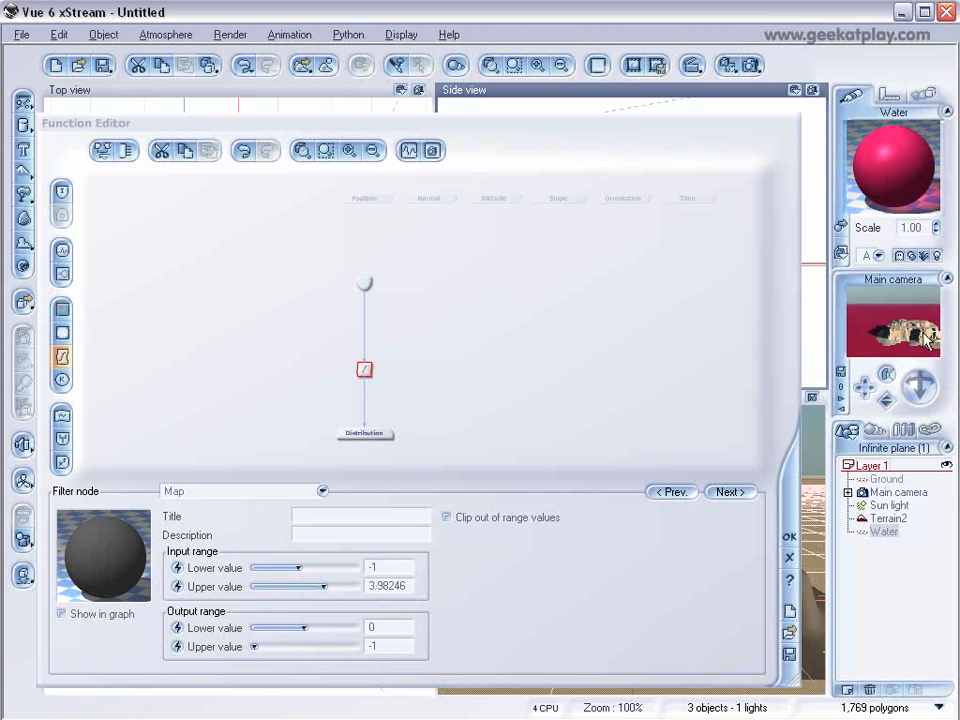
{"action": "left_click_drag", "start_coordinate": [298, 567], "coordinate": [311, 568]}
{"action": "left_click", "coordinate": [858, 342]}
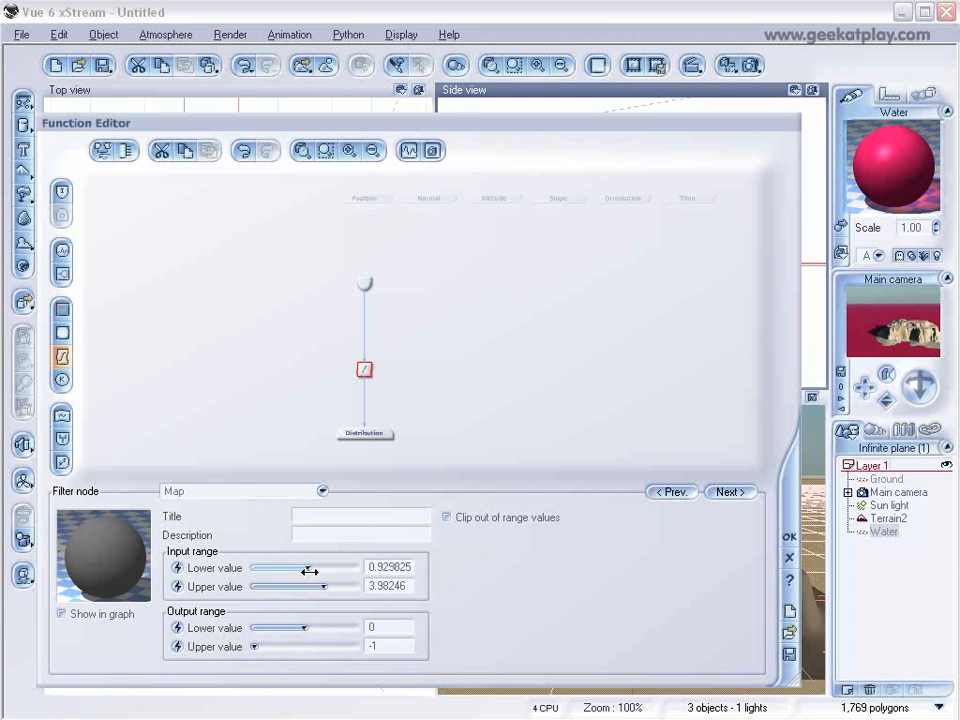
{"action": "left_click", "coordinate": [902, 305]}
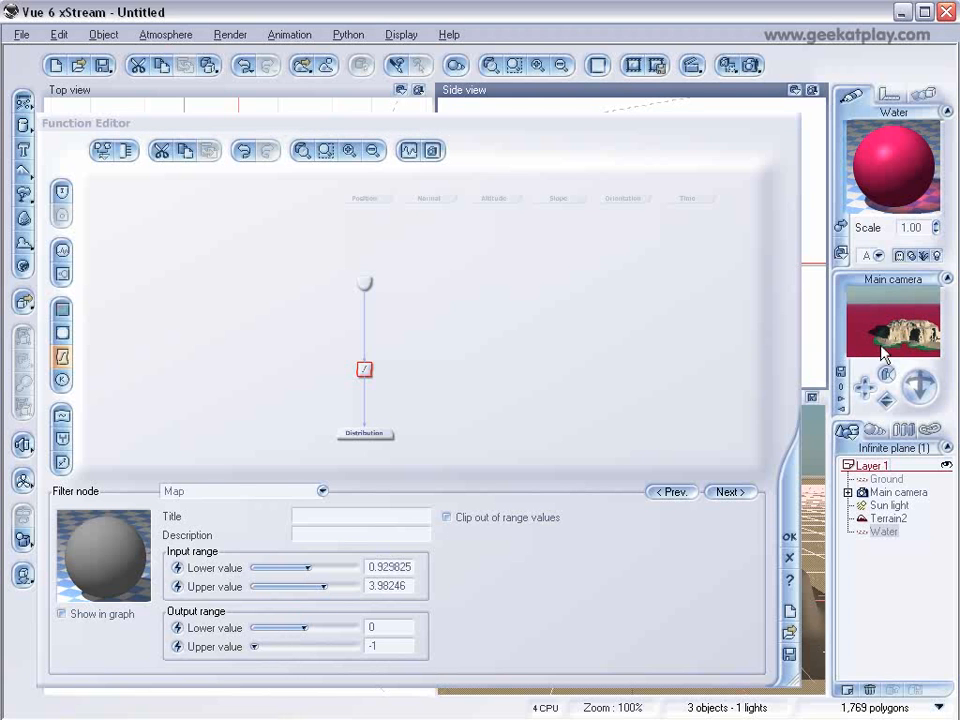
{"action": "left_click_drag", "start_coordinate": [309, 567], "coordinate": [309, 567]}
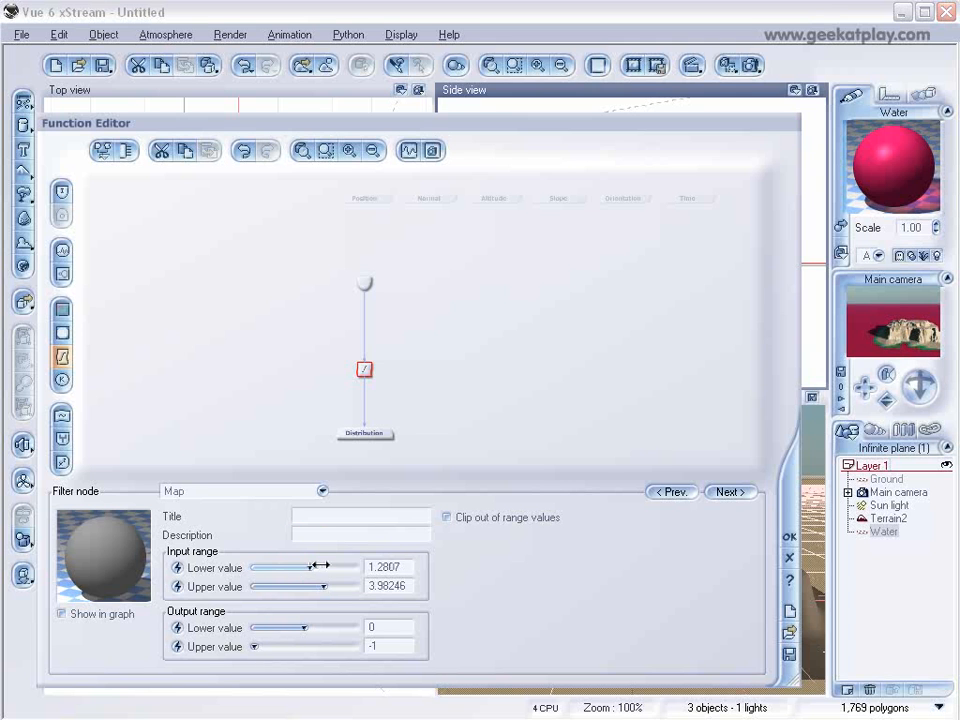
{"action": "left_click", "coordinate": [880, 335]}
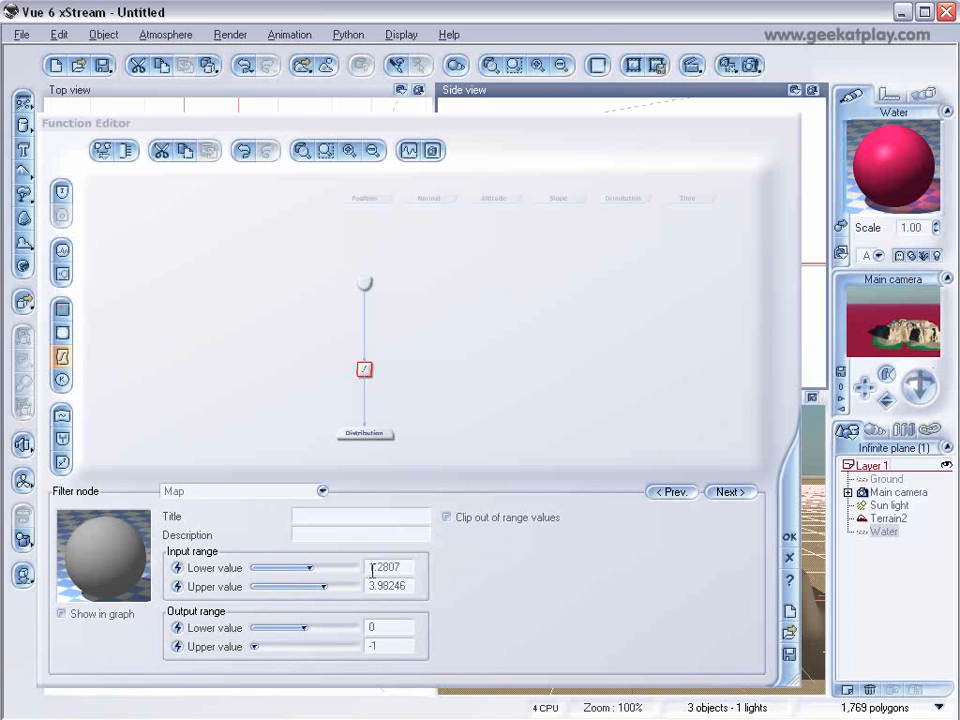
Accept the distribution function and turn off the highlight colours of both water sub-materials.
{"action": "left_click", "coordinate": [323, 567]}
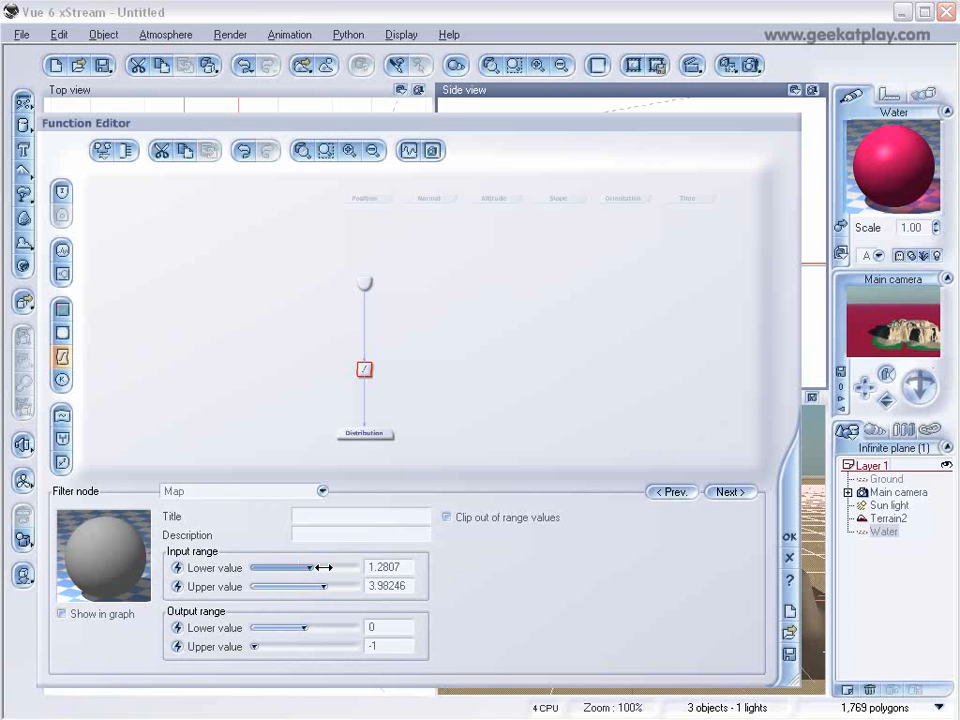
{"action": "left_click", "coordinate": [927, 337]}
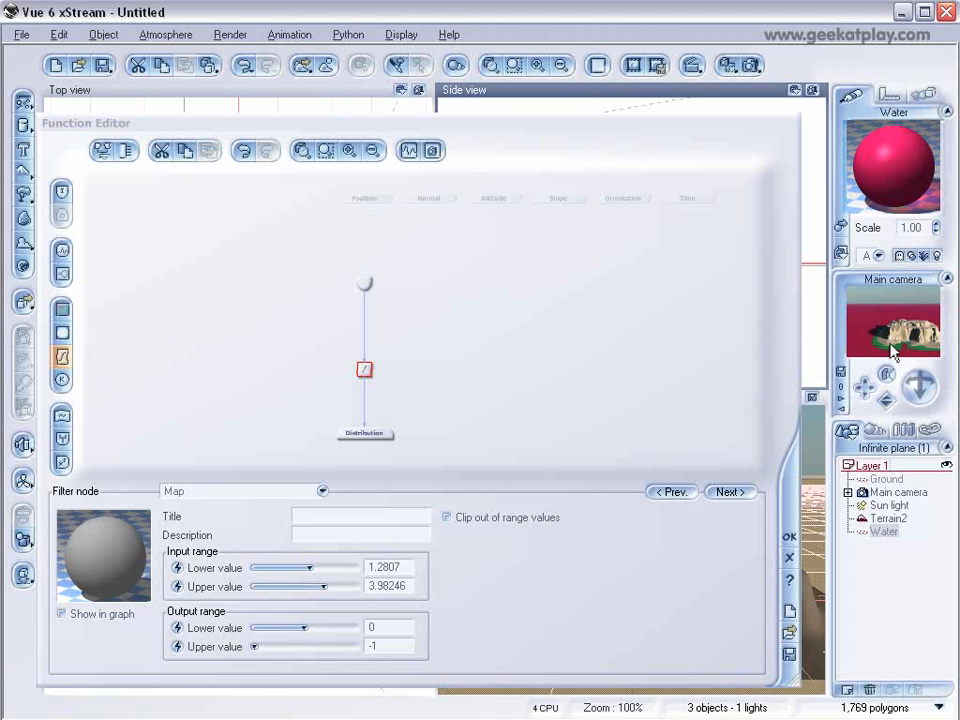
{"action": "mouse_move", "coordinate": [877, 349]}
{"action": "left_mouse_down"}
{"action": "mouse_move", "coordinate": [913, 331]}
{"action": "mouse_move", "coordinate": [880, 354]}
{"action": "left_mouse_up"}
{"action": "left_click", "coordinate": [789, 537]}
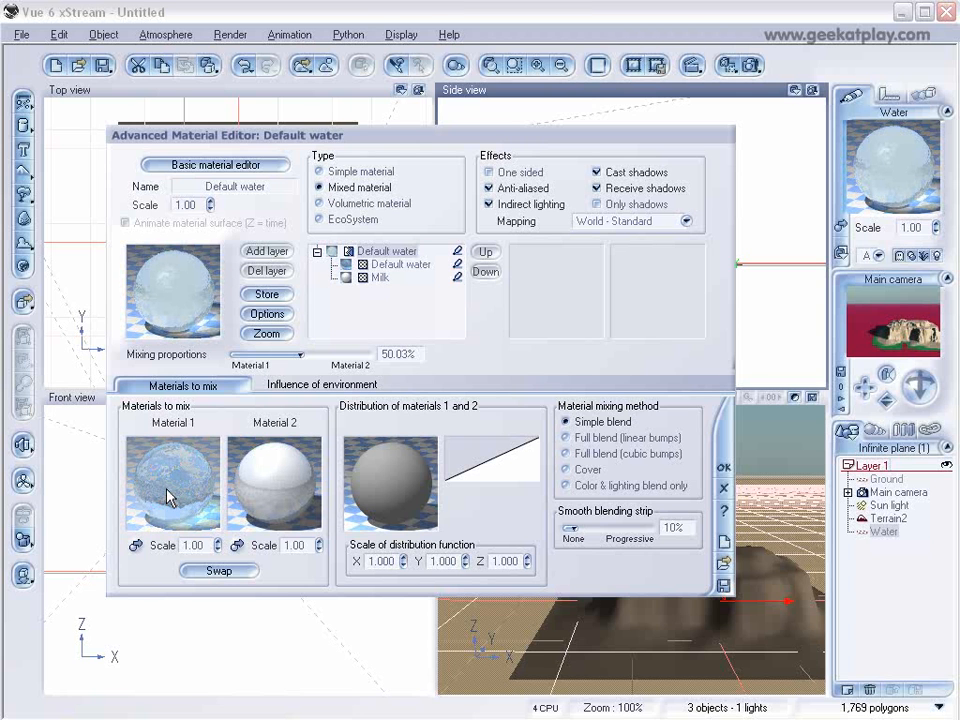
Change the overall colour of the Default water sub-material to a dark desaturated blue-grey.
{"action": "left_click", "coordinate": [384, 265]}
{"action": "double_click", "coordinate": [193, 285]}
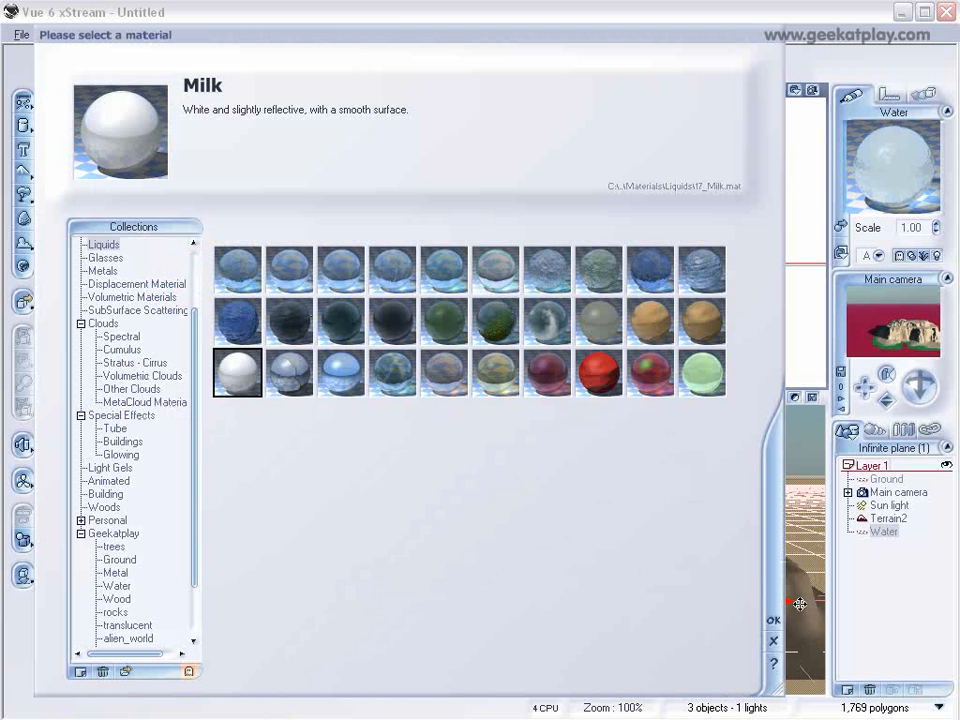
{"action": "left_click", "coordinate": [773, 620]}
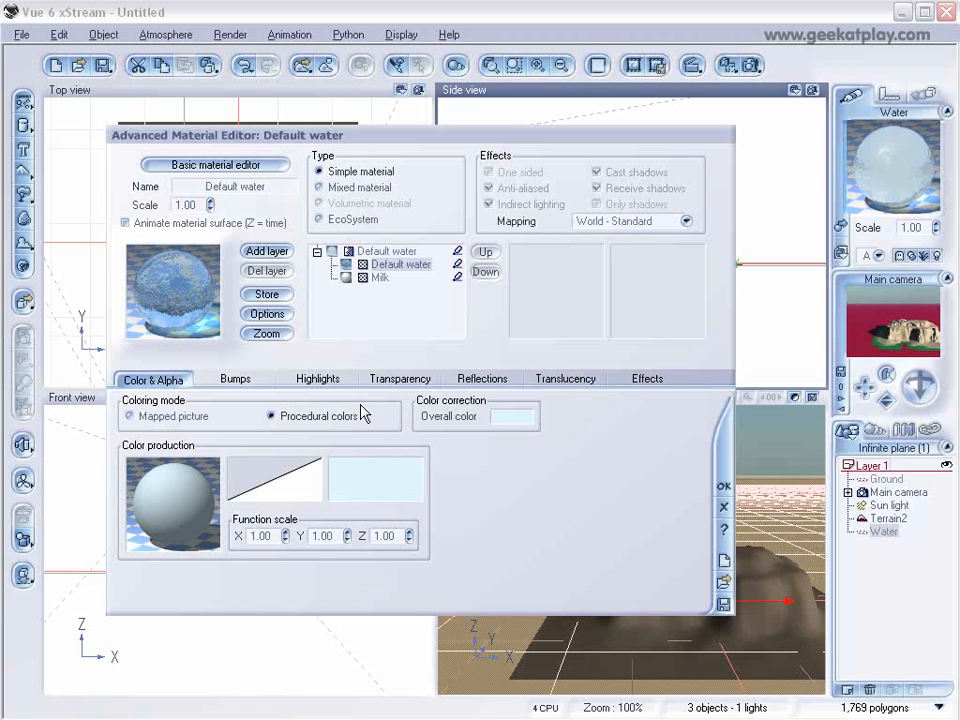
{"action": "right_click", "coordinate": [514, 417]}
{"action": "left_click", "coordinate": [550, 427]}
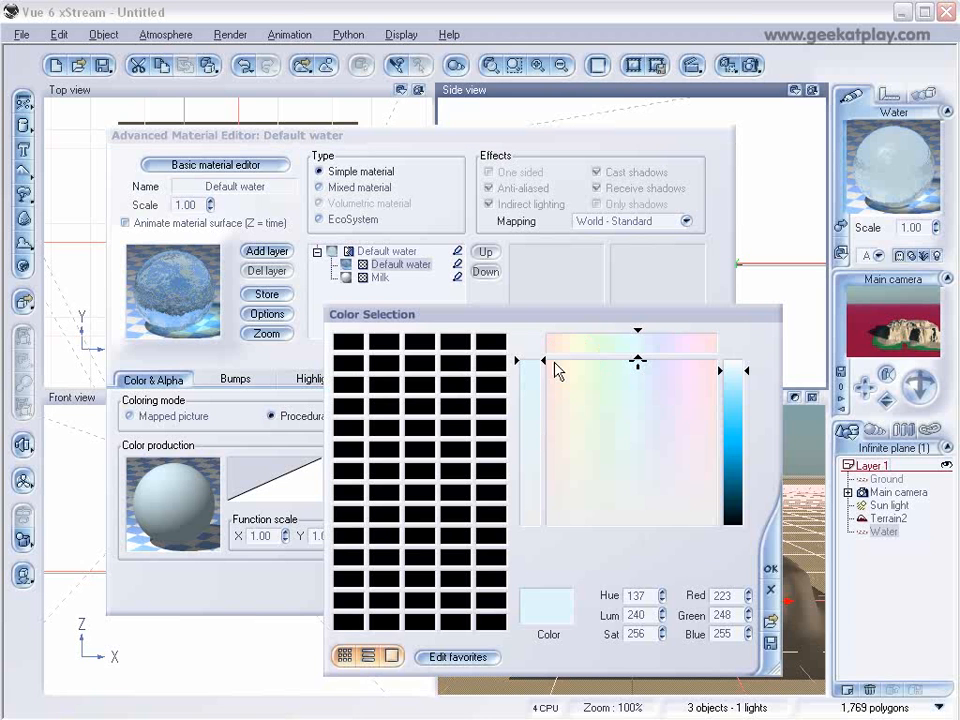
{"action": "left_click", "coordinate": [640, 488]}
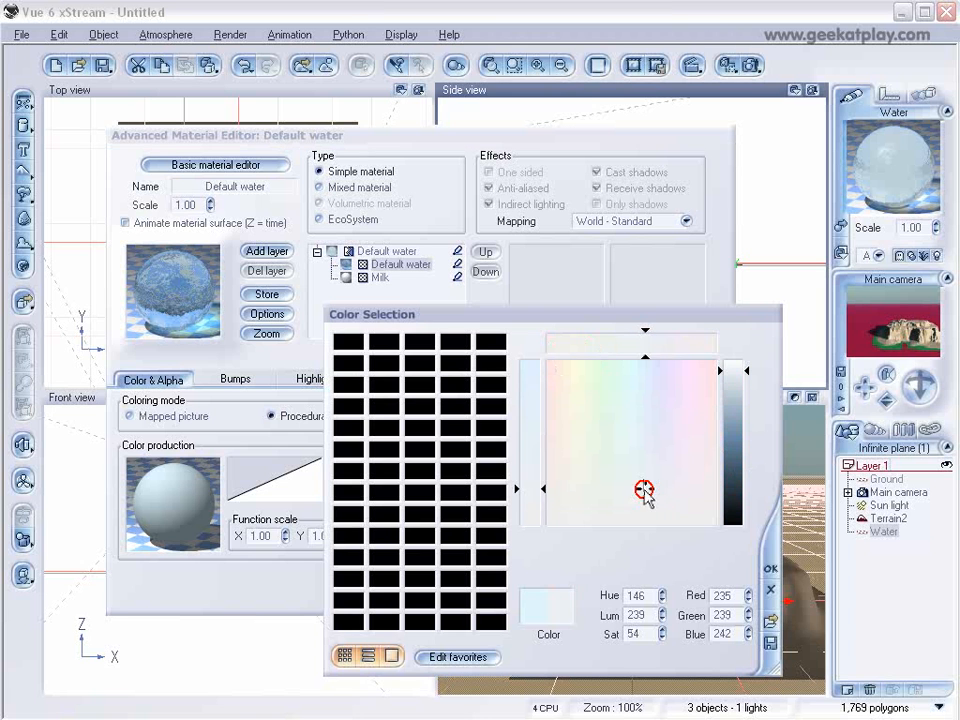
{"action": "left_click", "coordinate": [736, 482]}
{"action": "left_click", "coordinate": [735, 474]}
{"action": "left_click", "coordinate": [735, 480]}
{"action": "left_click", "coordinate": [771, 564]}
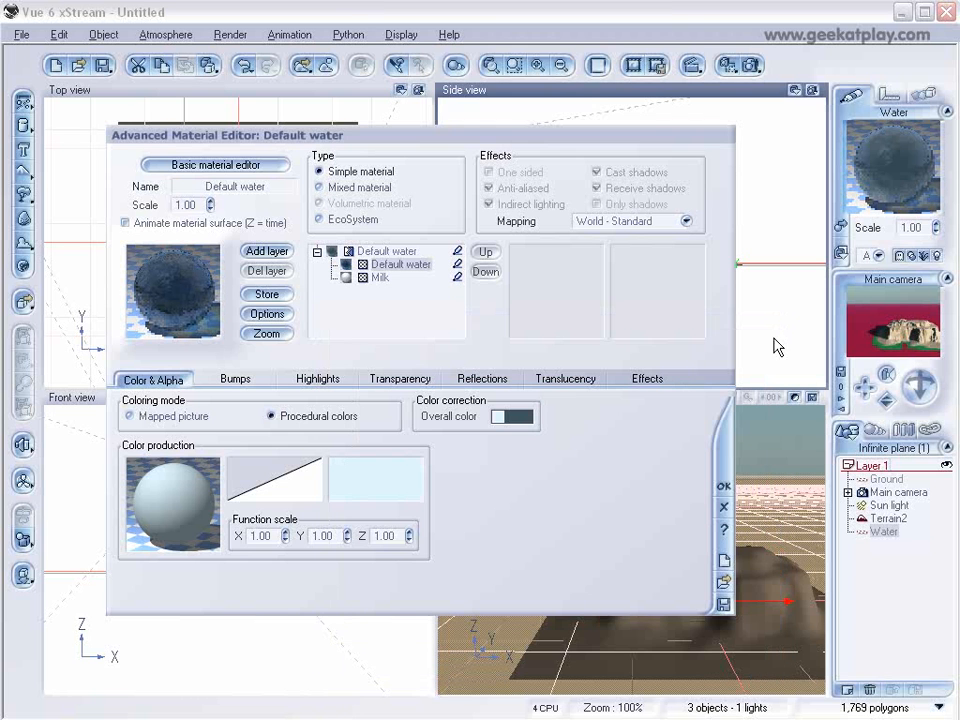
Copy the Default water sub-material's bump function into the Milk sub-material and set Milk's bump depth to 0.450.
{"action": "left_click", "coordinate": [378, 277]}
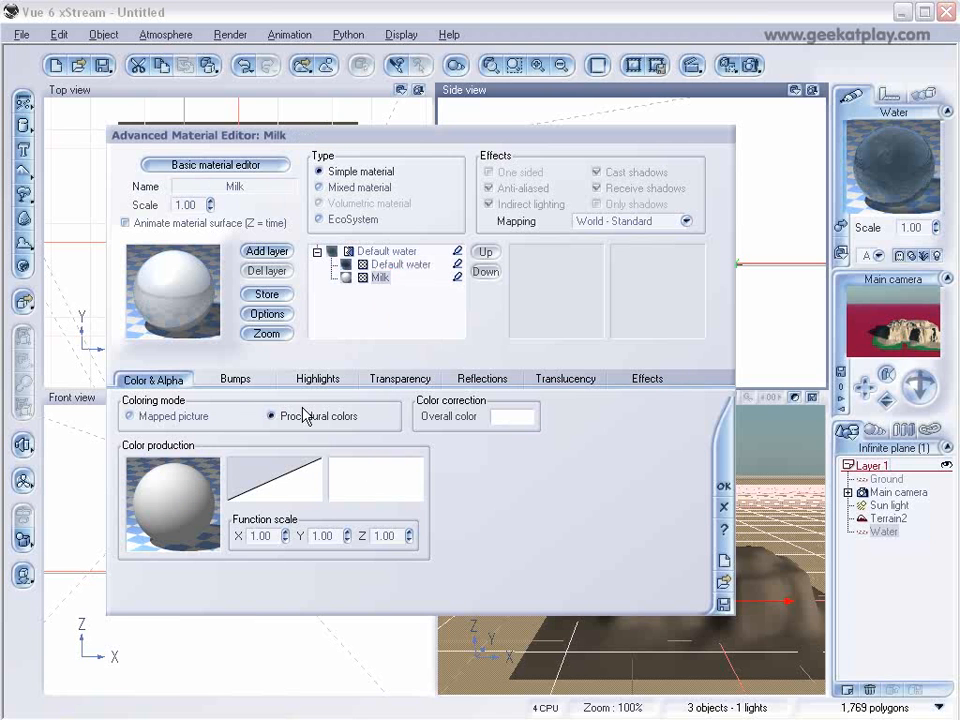
{"action": "left_click", "coordinate": [395, 264]}
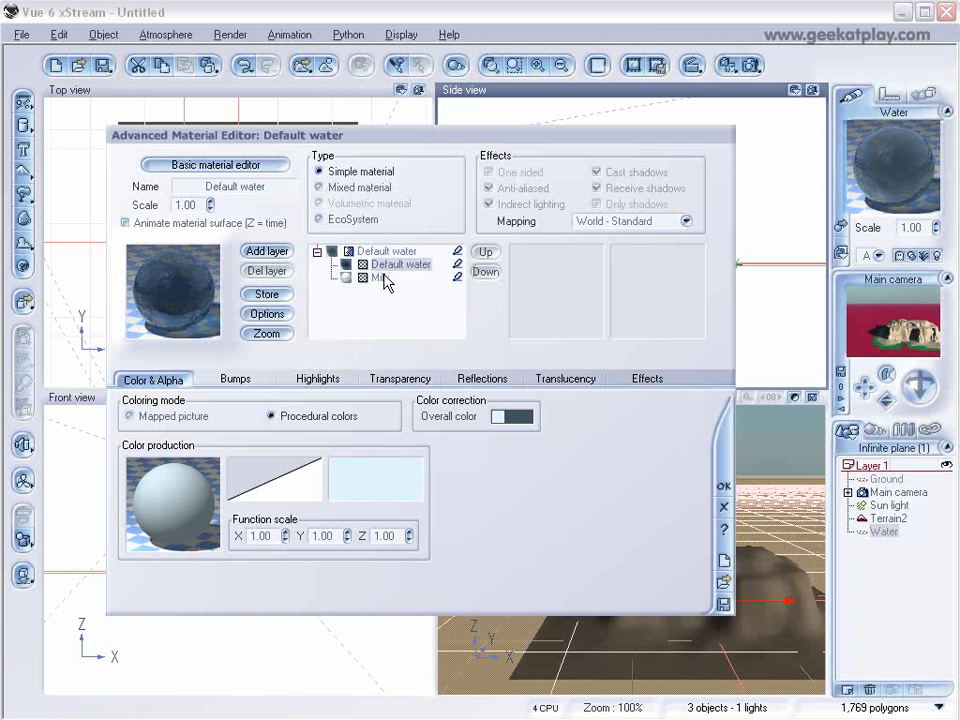
{"action": "left_click", "coordinate": [240, 378]}
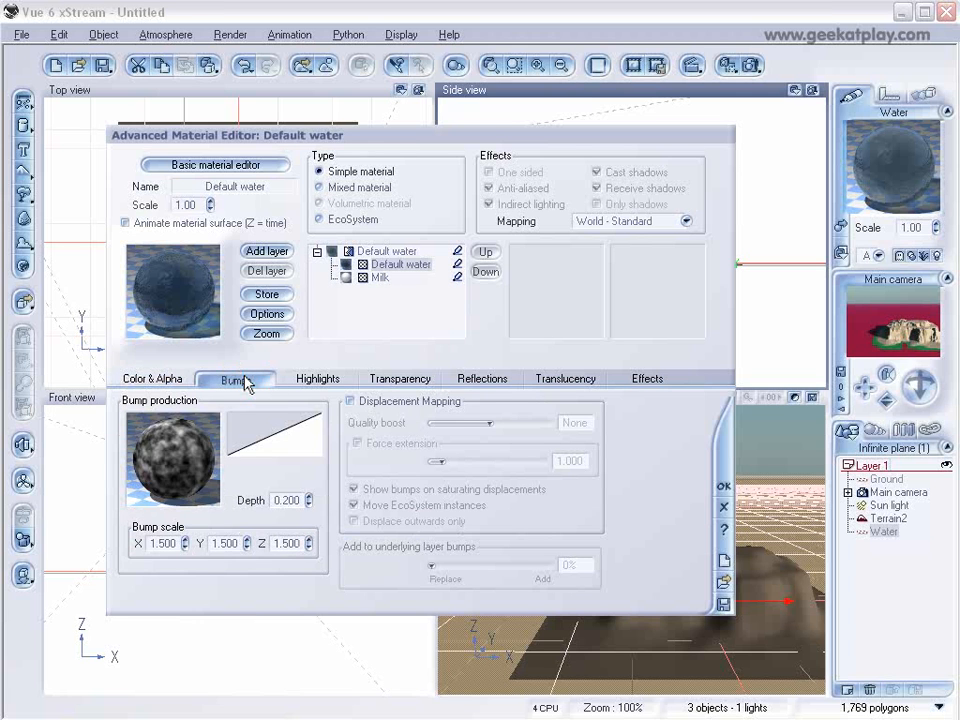
{"action": "right_click", "coordinate": [176, 449]}
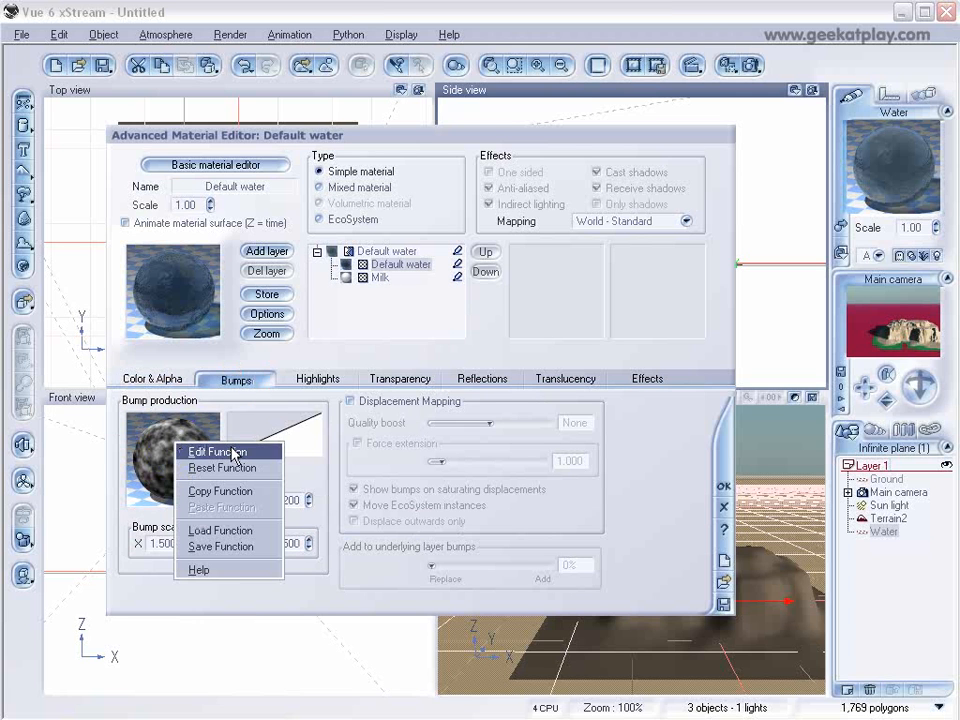
{"action": "left_click", "coordinate": [240, 491]}
{"action": "left_click", "coordinate": [350, 277]}
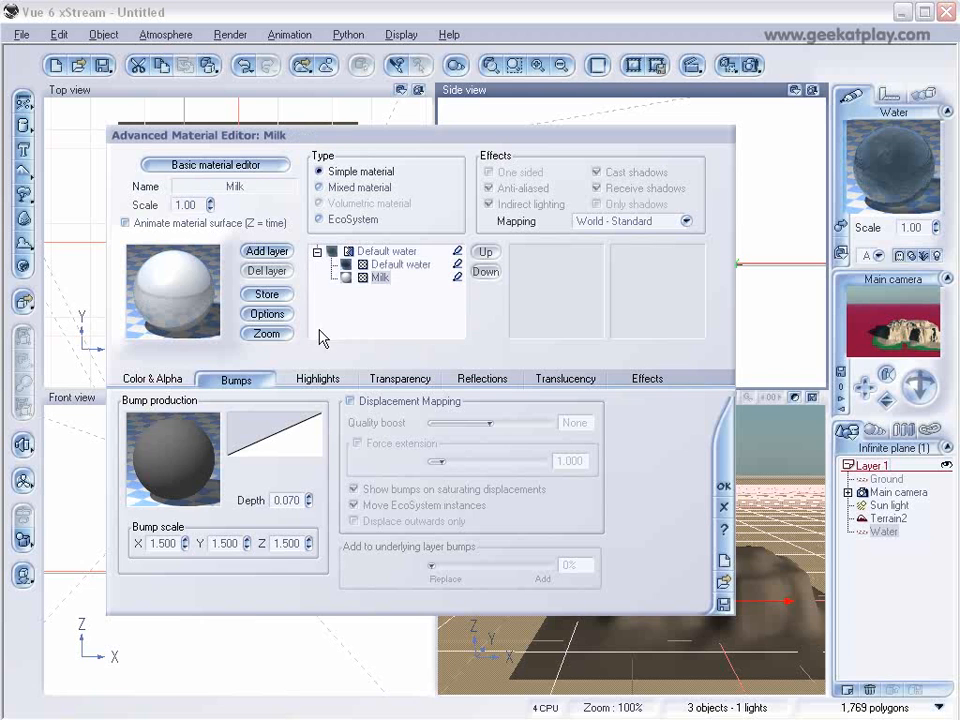
{"action": "right_click", "coordinate": [175, 455]}
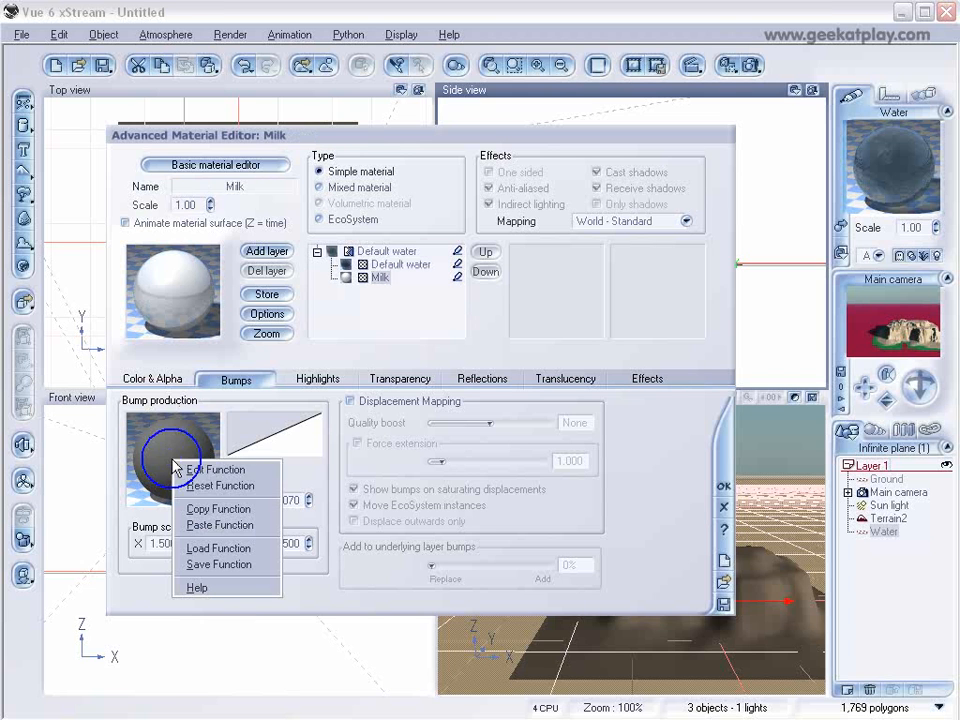
{"action": "left_click", "coordinate": [225, 520]}
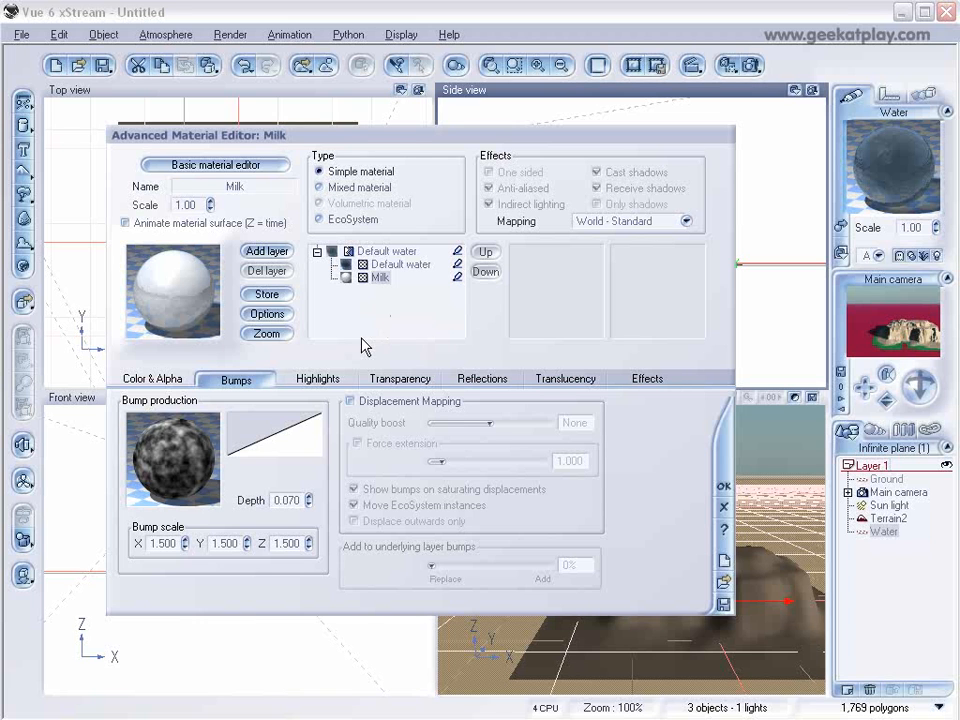
{"action": "left_click", "coordinate": [306, 500]}
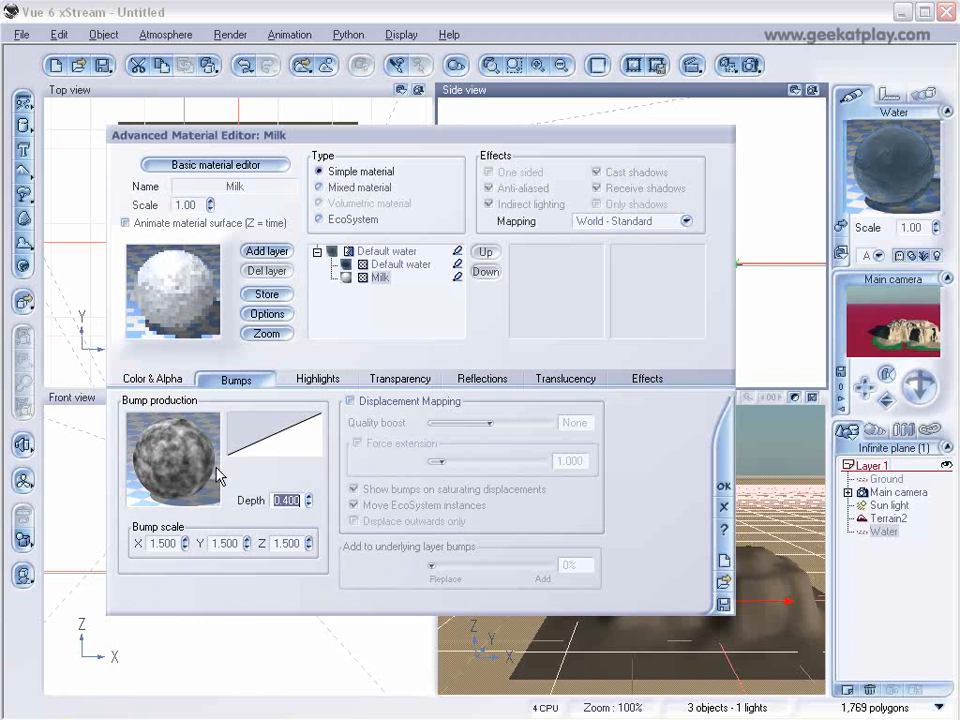
{"action": "left_click", "coordinate": [309, 497]}
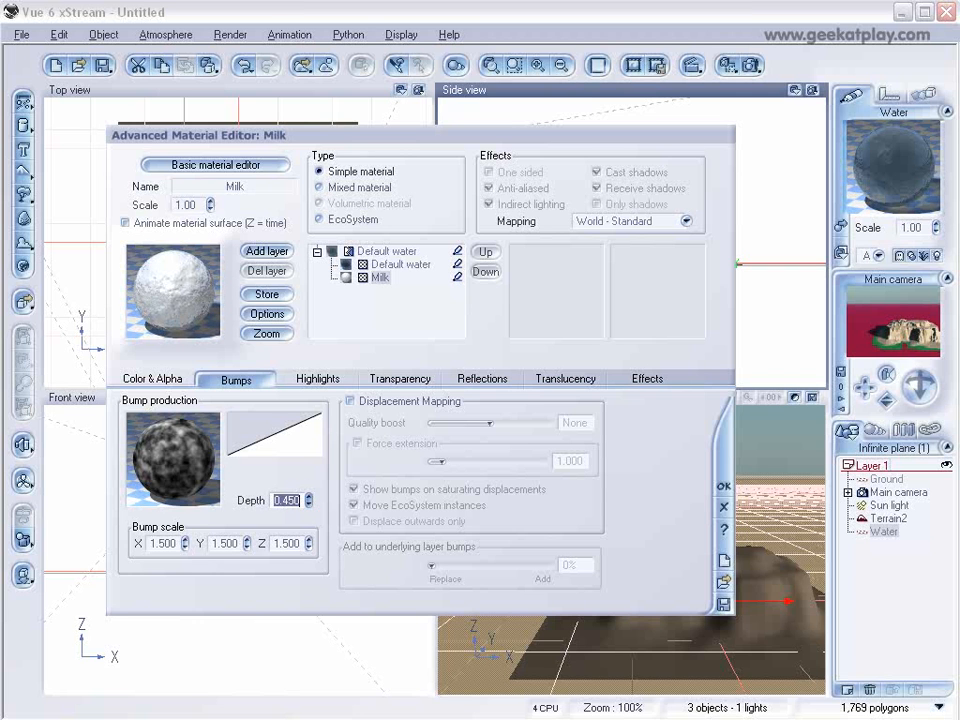
Set the Milk sub-material's highlight global size to 0% and its highlight global intensity to about 51%.
{"action": "left_click", "coordinate": [318, 379]}
{"action": "left_click_drag", "start_coordinate": [192, 513], "coordinate": [152, 513]}
{"action": "left_click_drag", "start_coordinate": [176, 463], "coordinate": [205, 462]}
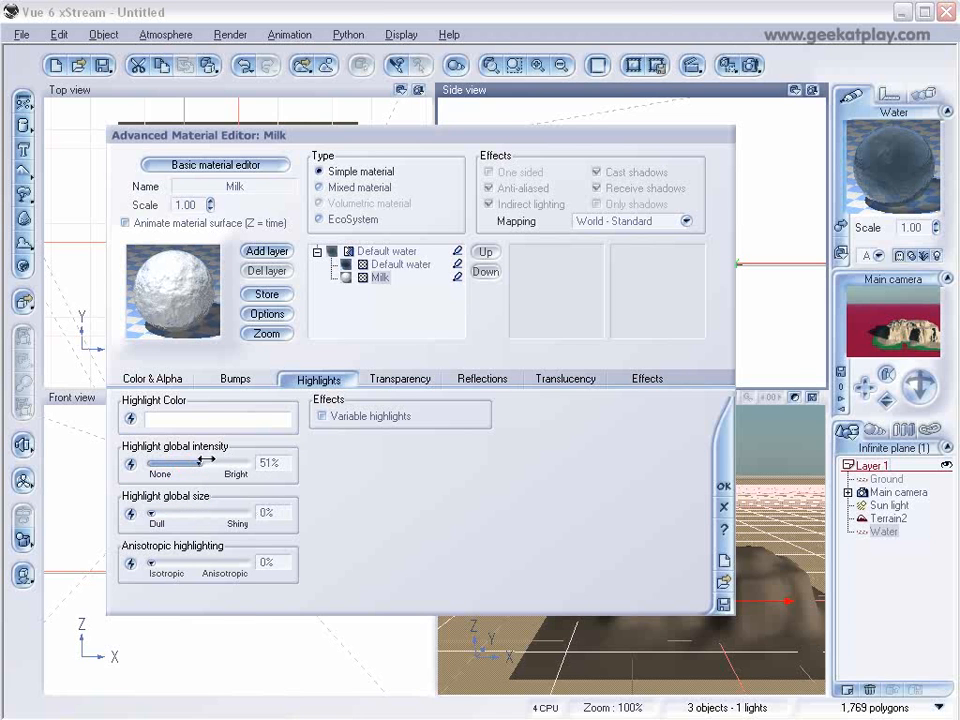
Set the Milk sub-material's global transparency to 73% and its fading out to about 88%.
{"action": "left_click", "coordinate": [400, 379]}
{"action": "left_click_drag", "start_coordinate": [174, 417], "coordinate": [201, 417]}
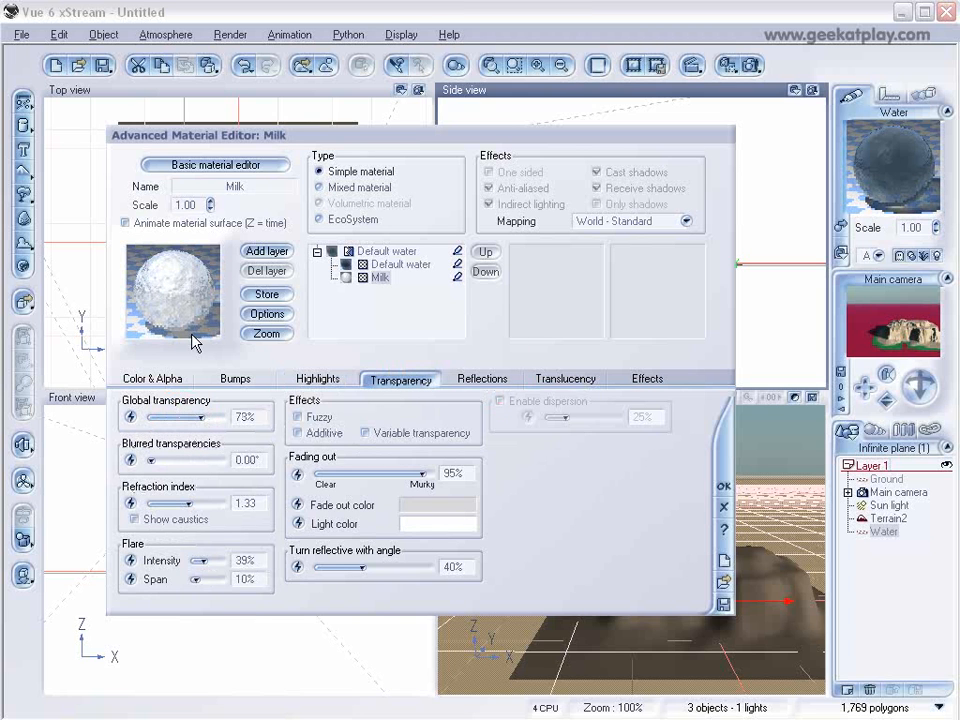
{"action": "left_click_drag", "start_coordinate": [422, 473], "coordinate": [390, 473]}
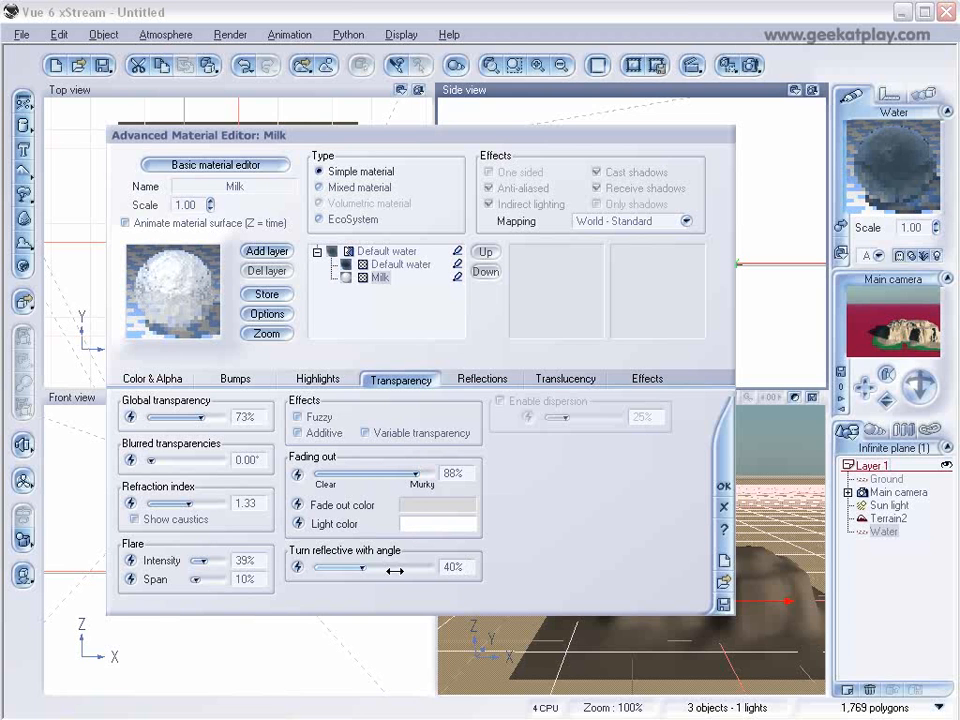
Lower the Milk sub-material's reflections and set its lighting to 69% diffuse, 47% ambient and 16% luminous.
{"action": "left_click", "coordinate": [482, 379]}
{"action": "left_click_drag", "start_coordinate": [222, 417], "coordinate": [196, 420]}
{"action": "left_click", "coordinate": [589, 379]}
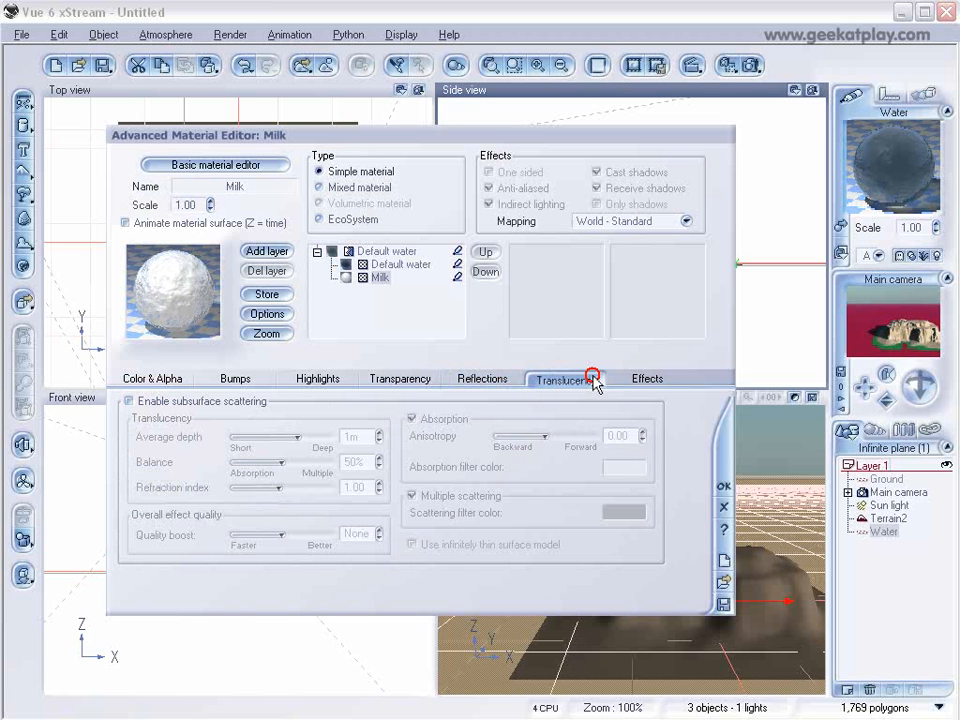
{"action": "left_click", "coordinate": [647, 379]}
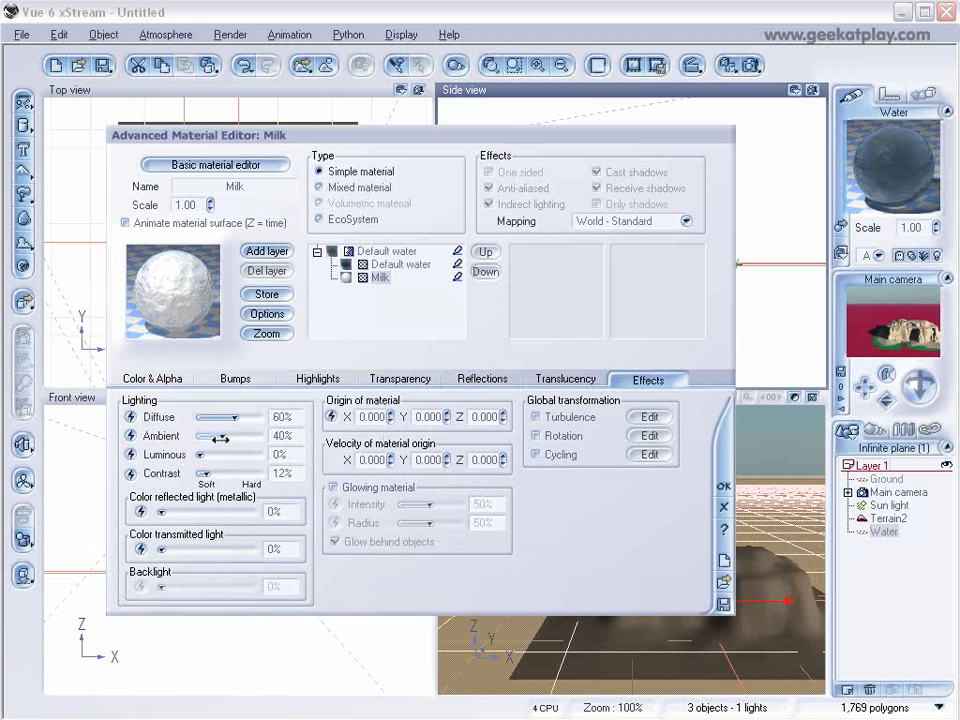
{"action": "left_click_drag", "start_coordinate": [234, 417], "coordinate": [240, 417]}
{"action": "left_click_drag", "start_coordinate": [200, 455], "coordinate": [212, 457]}
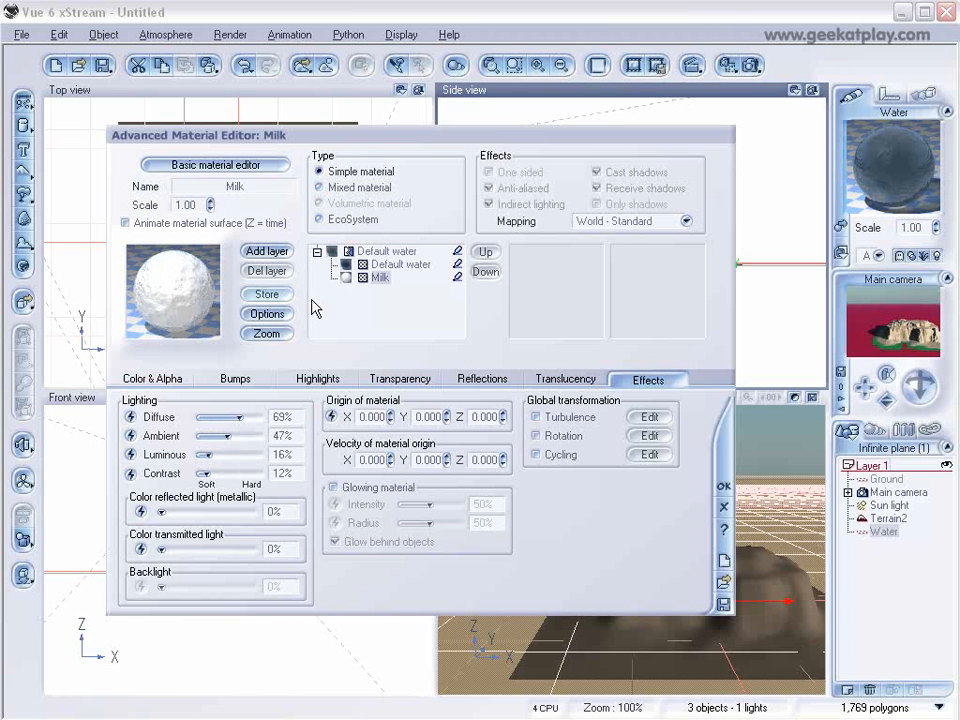
Accept the water material and render the scene to check the shoreline foam.
{"action": "left_click", "coordinate": [724, 490]}
{"action": "left_click", "coordinate": [753, 66]}
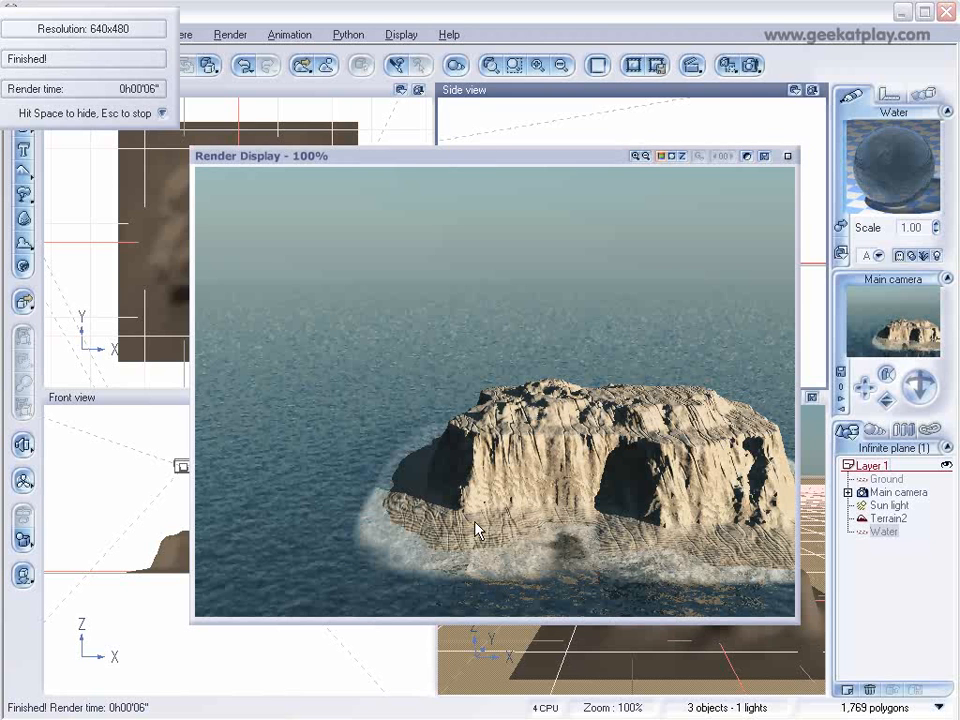
{"action": "left_click", "coordinate": [788, 157]}
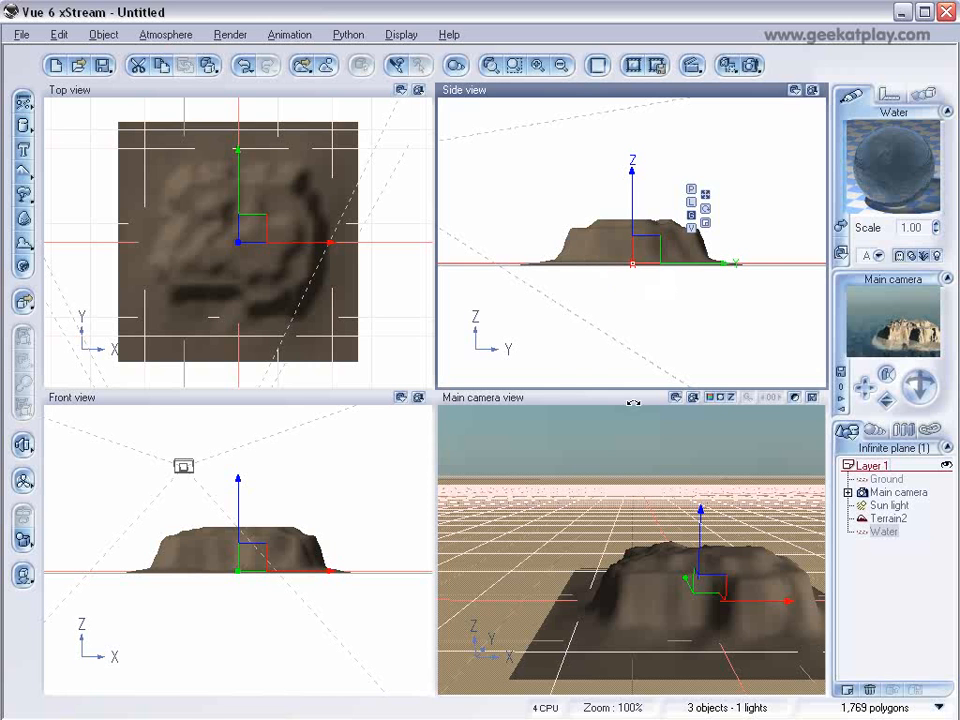
Select Terrain2, add Coconut Tree to the EcoSystem Painter's population, and choose the Brush tool with a scale of 0.634.
{"action": "left_click", "coordinate": [886, 519]}
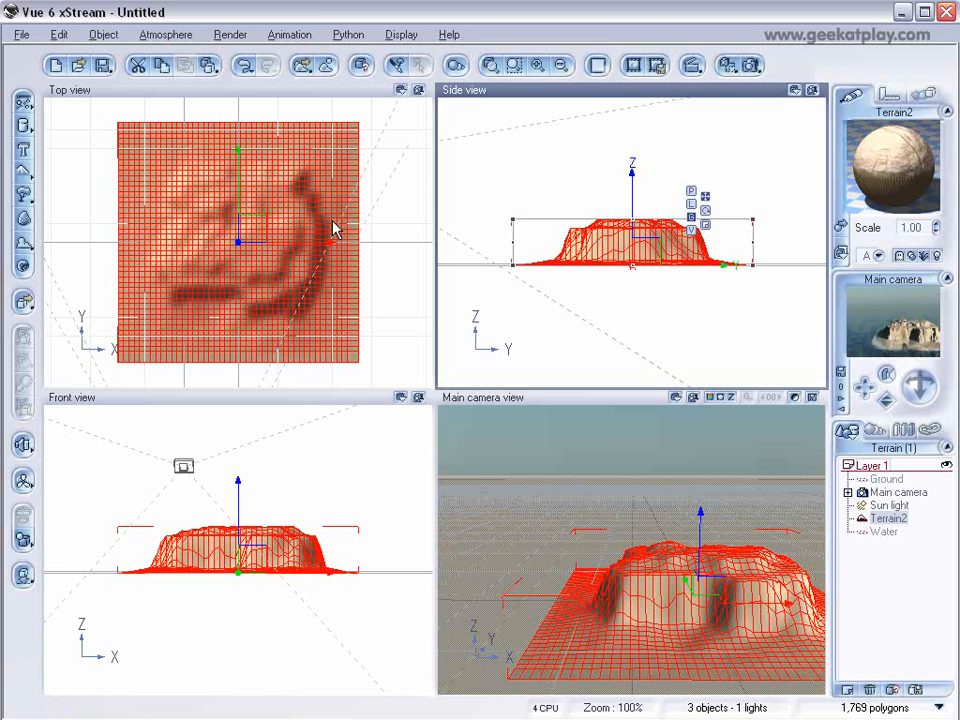
{"action": "left_click", "coordinate": [396, 65]}
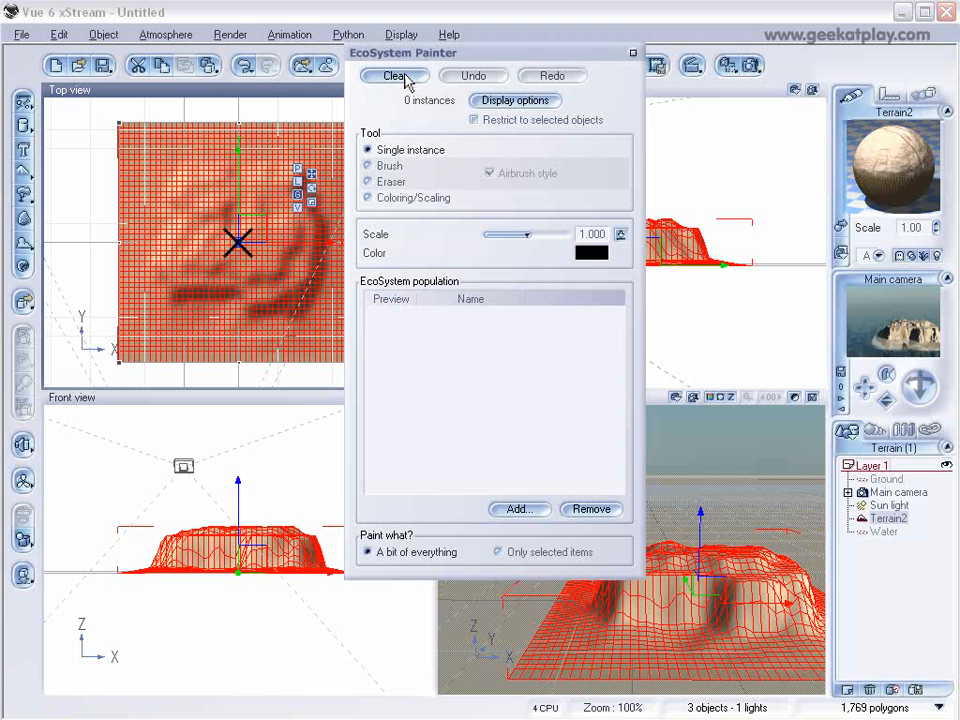
{"action": "left_click", "coordinate": [518, 509]}
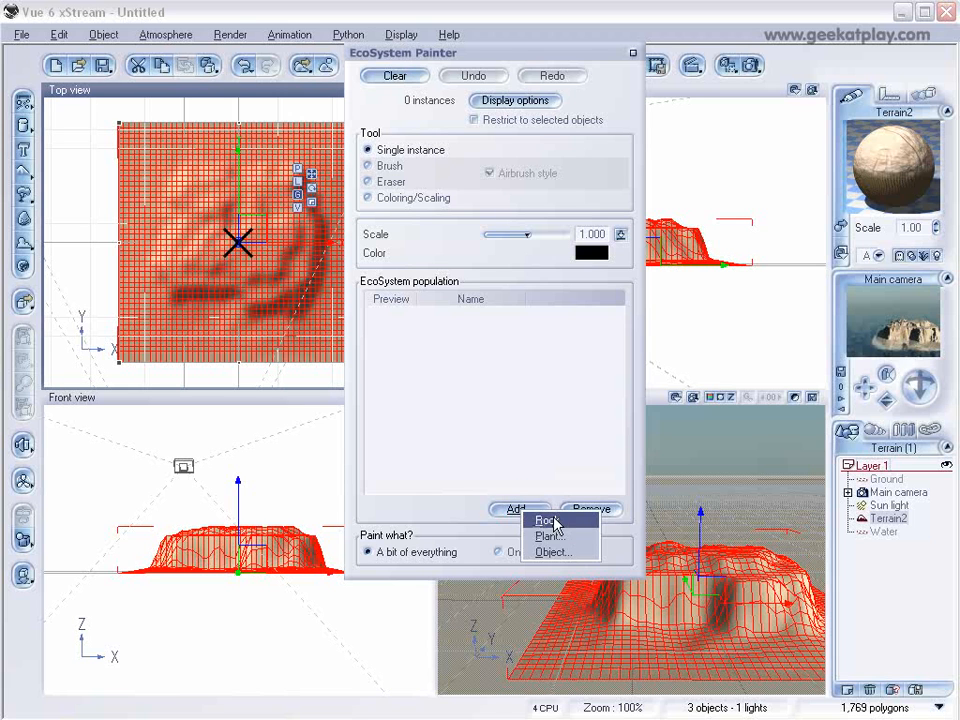
{"action": "left_click", "coordinate": [566, 537]}
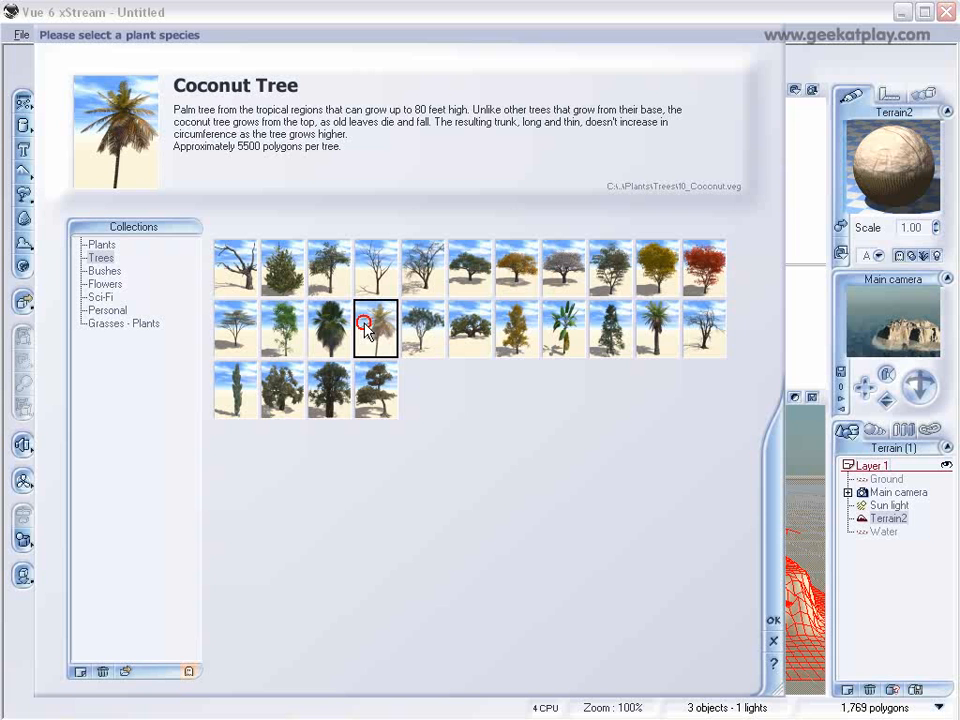
{"action": "left_click", "coordinate": [775, 621]}
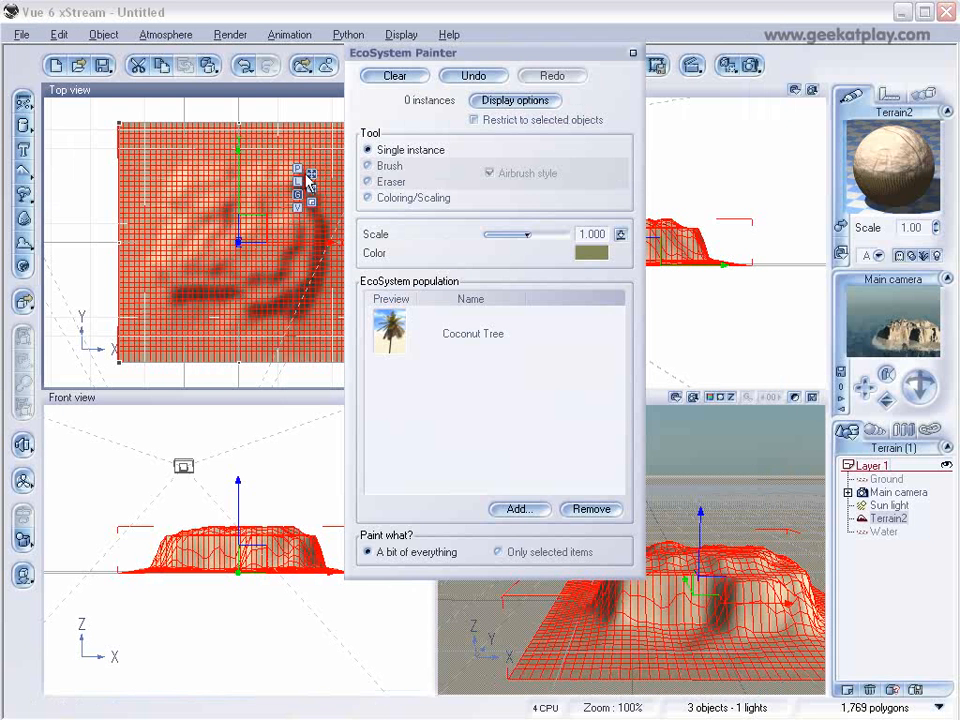
{"action": "left_click_drag", "start_coordinate": [475, 52], "coordinate": [592, 95]}
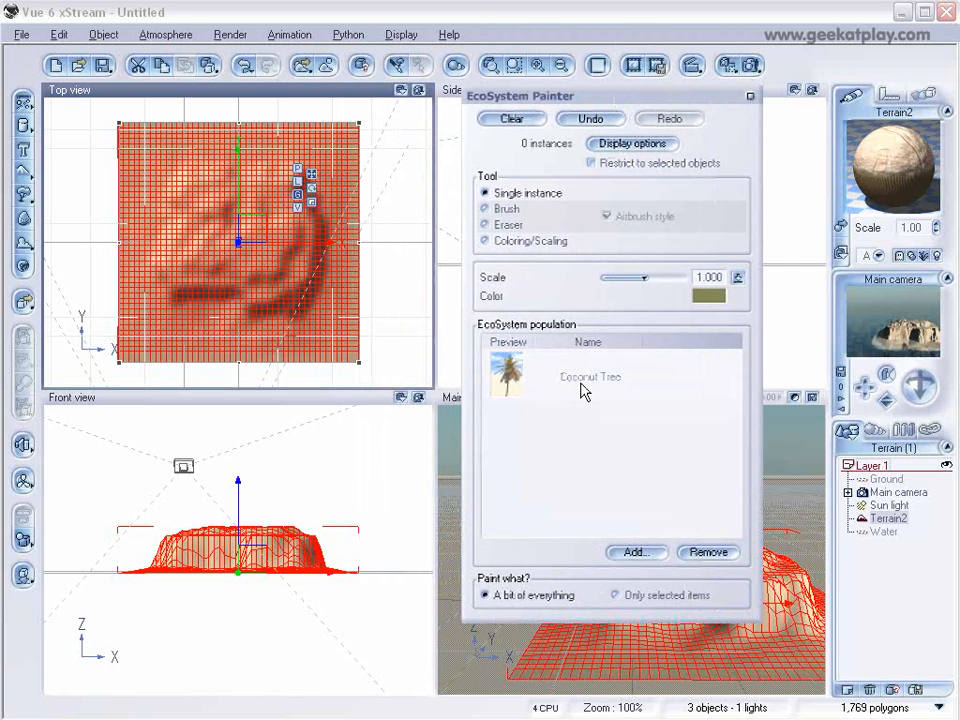
{"action": "left_click", "coordinate": [494, 208]}
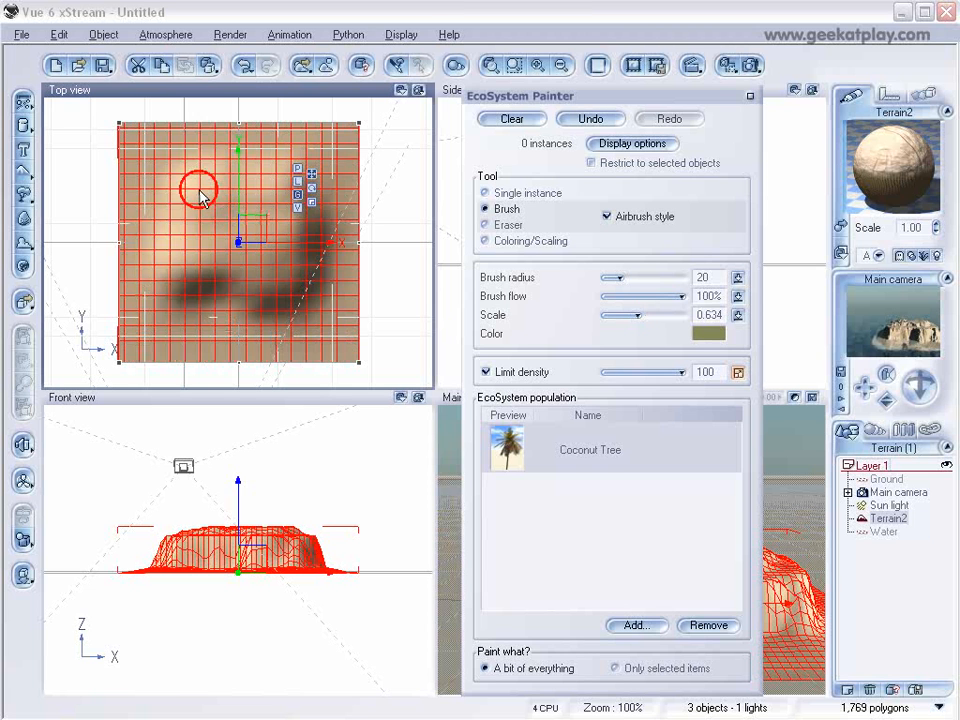
Paint coconut trees across the mesa's plateau in the top view and check them in the camera view.
{"action": "mouse_move", "coordinate": [200, 196]}
{"action": "left_mouse_down"}
{"action": "mouse_move", "coordinate": [189, 259]}
{"action": "mouse_move", "coordinate": [275, 275]}
{"action": "mouse_move", "coordinate": [228, 268]}
{"action": "mouse_move", "coordinate": [270, 250]}
{"action": "mouse_move", "coordinate": [268, 186]}
{"action": "mouse_move", "coordinate": [186, 257]}
{"action": "left_mouse_up"}
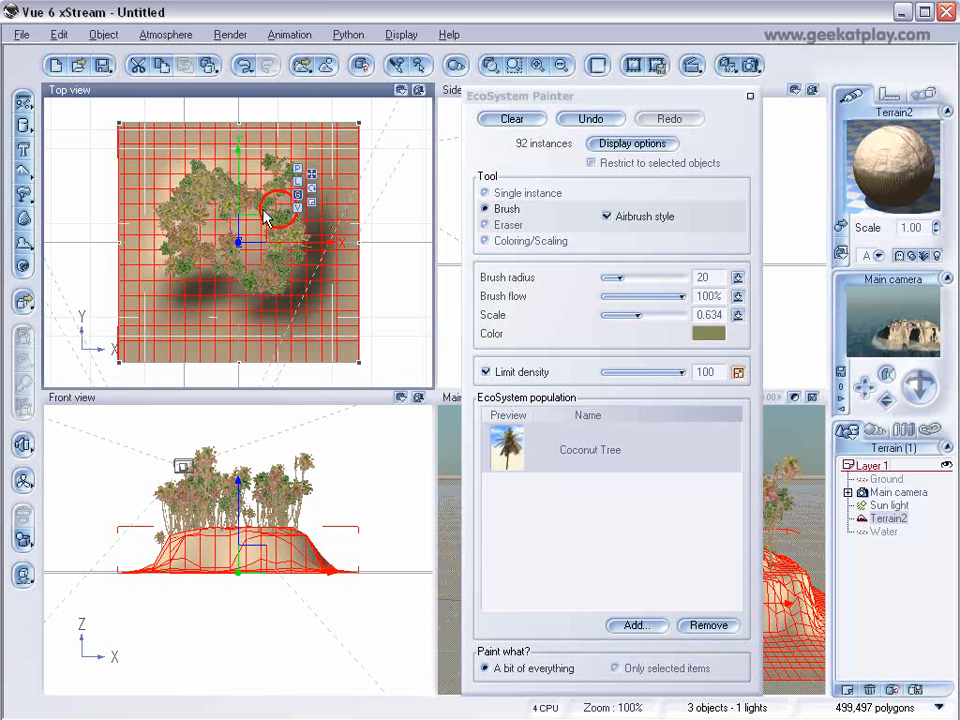
{"action": "left_click_drag", "start_coordinate": [240, 231], "coordinate": [240, 226]}
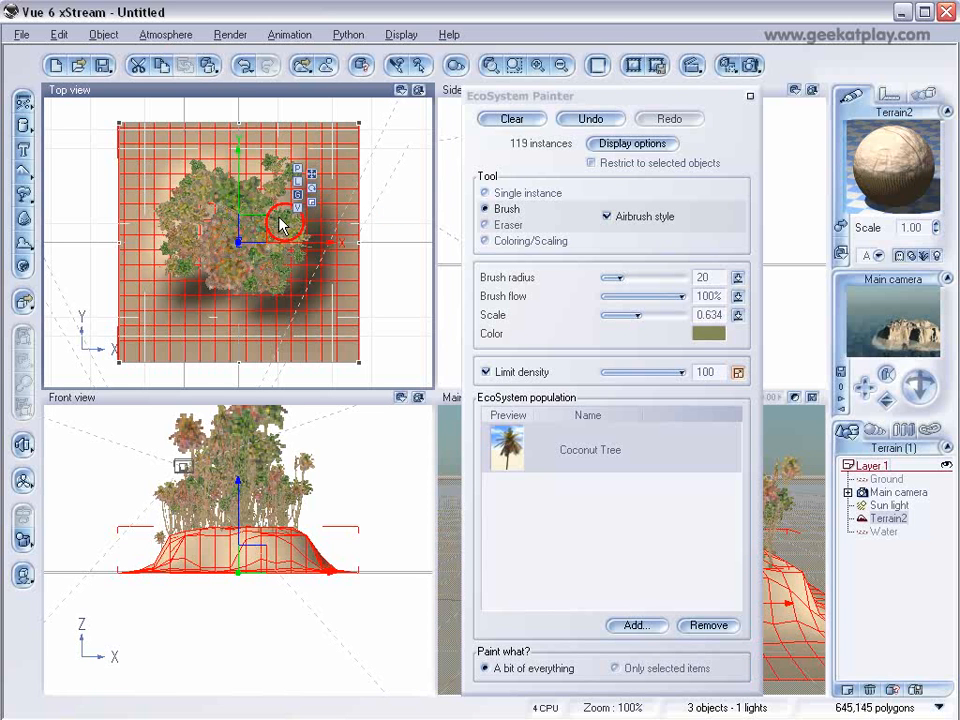
{"action": "mouse_move", "coordinate": [704, 106]}
{"action": "left_mouse_down"}
{"action": "mouse_move", "coordinate": [471, 103]}
{"action": "mouse_move", "coordinate": [458, 112]}
{"action": "left_mouse_up"}
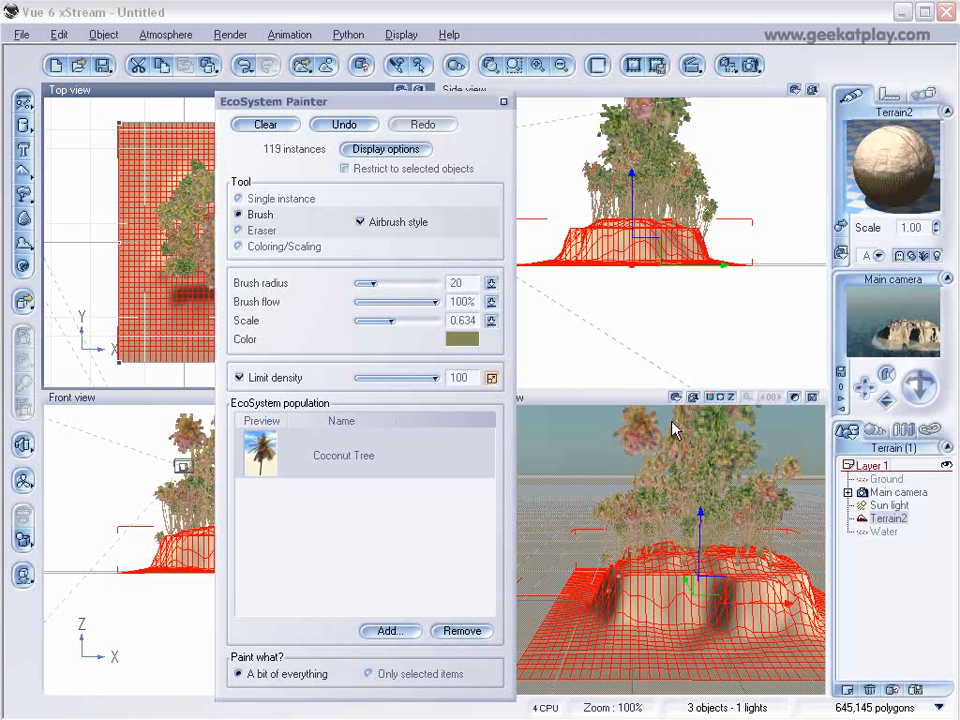
{"action": "left_click_drag", "start_coordinate": [440, 103], "coordinate": [638, 106]}
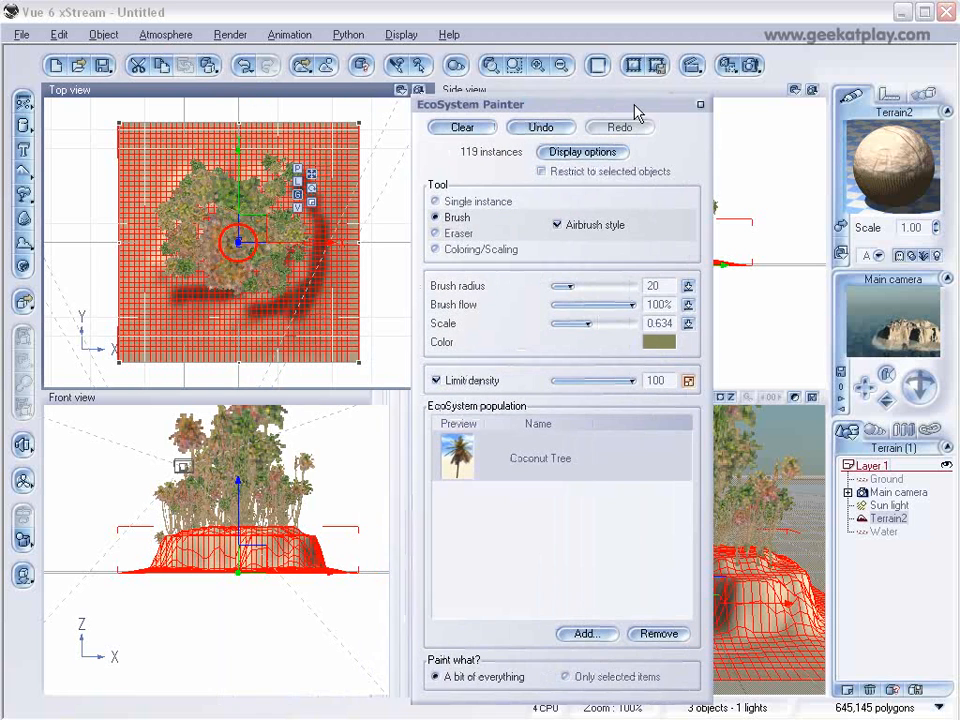
Erase all painted coconut trees from the terrain.
{"action": "left_click", "coordinate": [452, 235]}
{"action": "mouse_move", "coordinate": [191, 180]}
{"action": "left_mouse_down"}
{"action": "mouse_move", "coordinate": [253, 296]}
{"action": "mouse_move", "coordinate": [276, 161]}
{"action": "mouse_move", "coordinate": [236, 208]}
{"action": "mouse_move", "coordinate": [251, 247]}
{"action": "mouse_move", "coordinate": [300, 253]}
{"action": "mouse_move", "coordinate": [214, 199]}
{"action": "mouse_move", "coordinate": [160, 148]}
{"action": "left_mouse_up"}
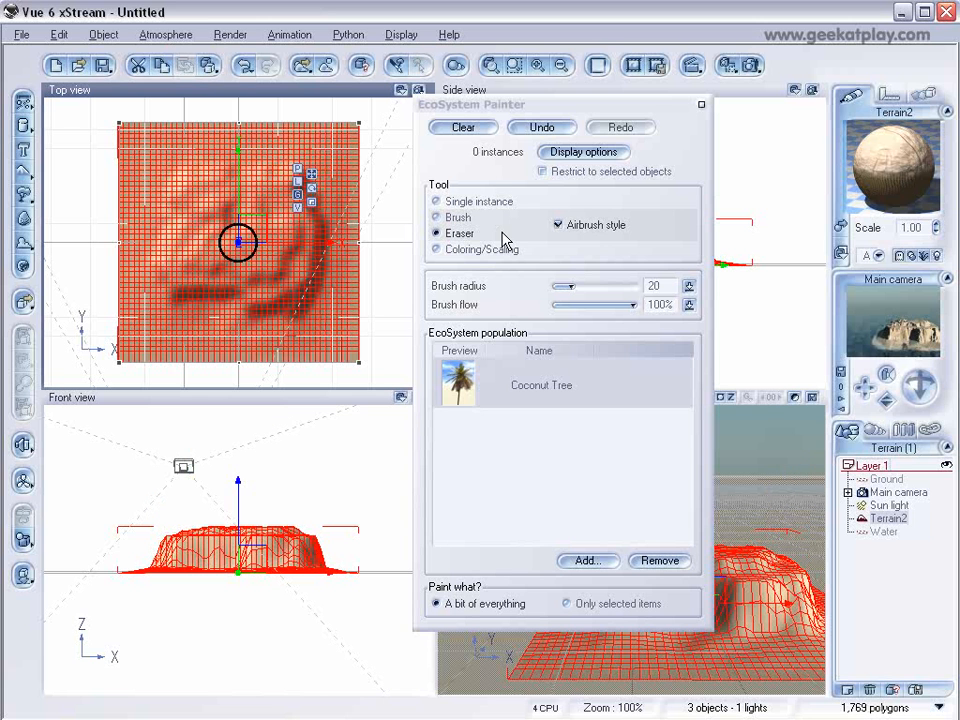
Return to the Brush tool and paint a fresh cover of coconut trees over the mesa's plateau.
{"action": "left_click", "coordinate": [436, 217]}
{"action": "mouse_move", "coordinate": [171, 268]}
{"action": "left_mouse_down"}
{"action": "mouse_move", "coordinate": [268, 274]}
{"action": "mouse_move", "coordinate": [283, 246]}
{"action": "mouse_move", "coordinate": [242, 317]}
{"action": "mouse_move", "coordinate": [242, 289]}
{"action": "mouse_move", "coordinate": [306, 257]}
{"action": "mouse_move", "coordinate": [240, 188]}
{"action": "mouse_move", "coordinate": [191, 204]}
{"action": "mouse_move", "coordinate": [186, 221]}
{"action": "mouse_move", "coordinate": [268, 187]}
{"action": "mouse_move", "coordinate": [221, 178]}
{"action": "mouse_move", "coordinate": [274, 193]}
{"action": "mouse_move", "coordinate": [240, 228]}
{"action": "mouse_move", "coordinate": [240, 219]}
{"action": "left_mouse_up"}
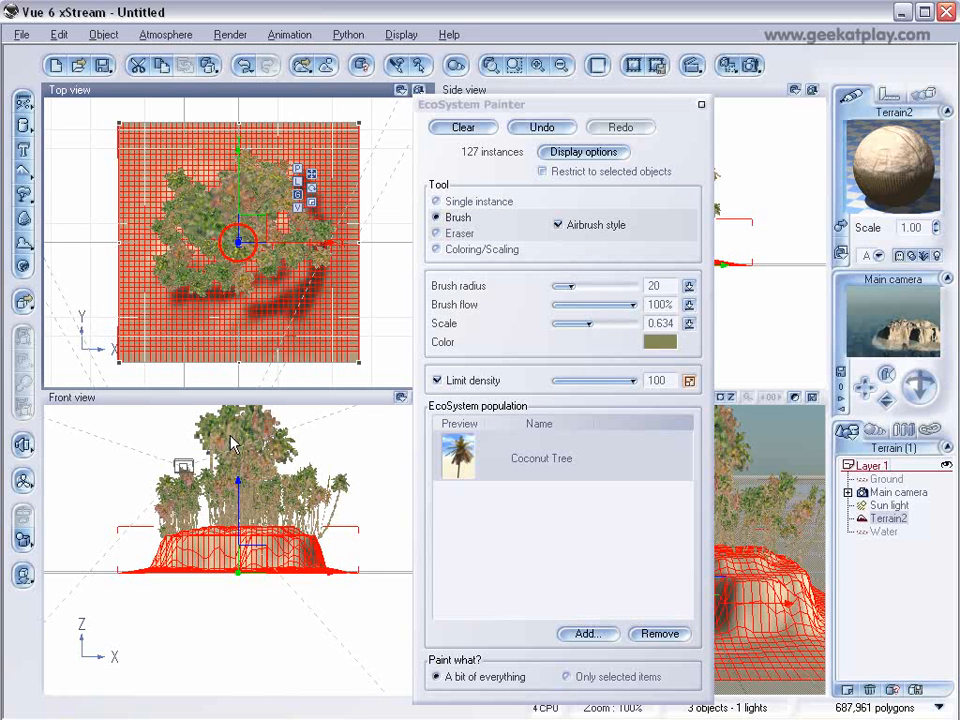
Leave the EcoSystem Painter, render the main camera view to check the painted trees, and close the finished render.
{"action": "left_click", "coordinate": [701, 106]}
{"action": "left_click", "coordinate": [749, 66]}
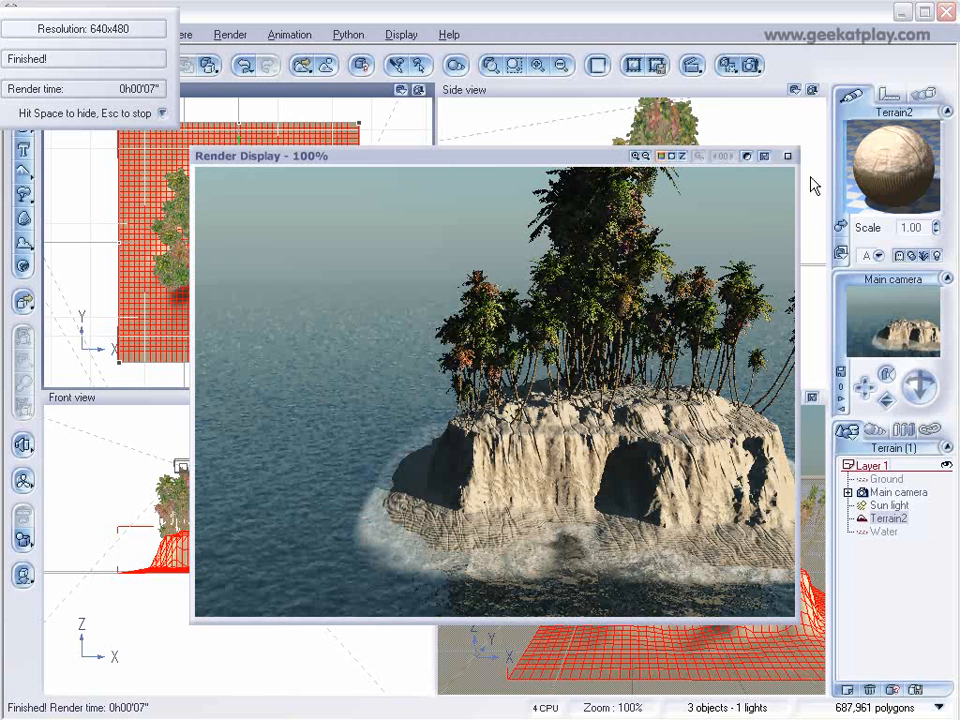
{"action": "left_click", "coordinate": [788, 157]}
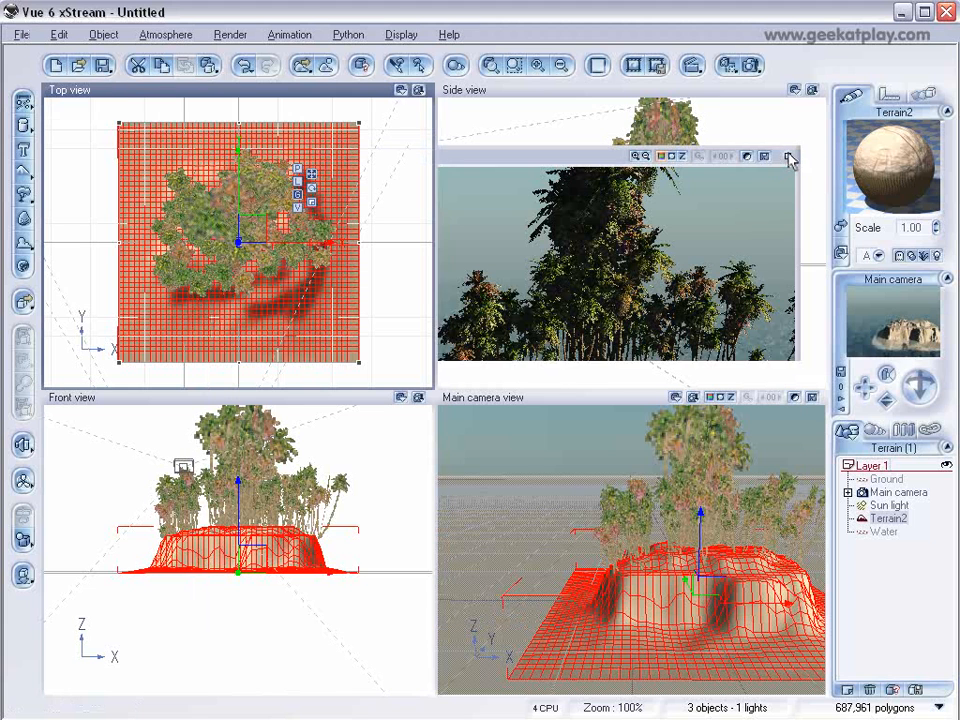
Reopen the EcoSystem Painter and brush more coconut trees over the middle of the mesa's plateau in the top view.
{"action": "scroll", "coordinate": [293, 271], "scroll_direction": "down", "scroll_amount": 2}
{"action": "right_click_drag", "start_coordinate": [319, 271], "coordinate": [361, 288]}
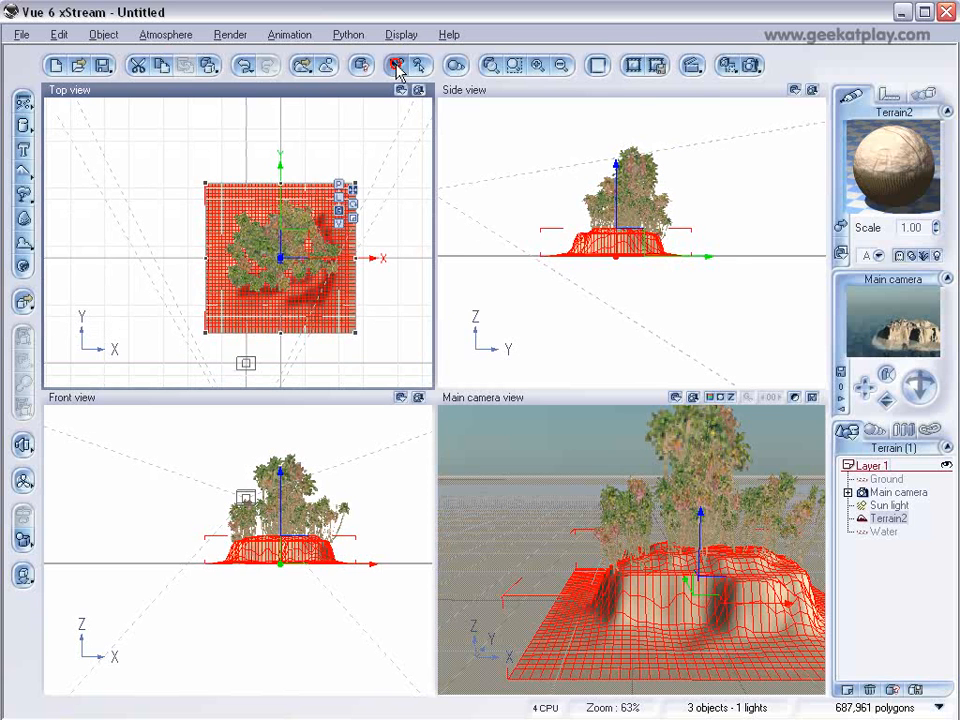
{"action": "left_click", "coordinate": [397, 65]}
{"action": "mouse_move", "coordinate": [257, 254]}
{"action": "left_mouse_down"}
{"action": "mouse_move", "coordinate": [266, 270]}
{"action": "mouse_move", "coordinate": [306, 285]}
{"action": "mouse_move", "coordinate": [302, 229]}
{"action": "mouse_move", "coordinate": [257, 243]}
{"action": "mouse_move", "coordinate": [318, 262]}
{"action": "mouse_move", "coordinate": [300, 230]}
{"action": "mouse_move", "coordinate": [302, 246]}
{"action": "left_mouse_up"}
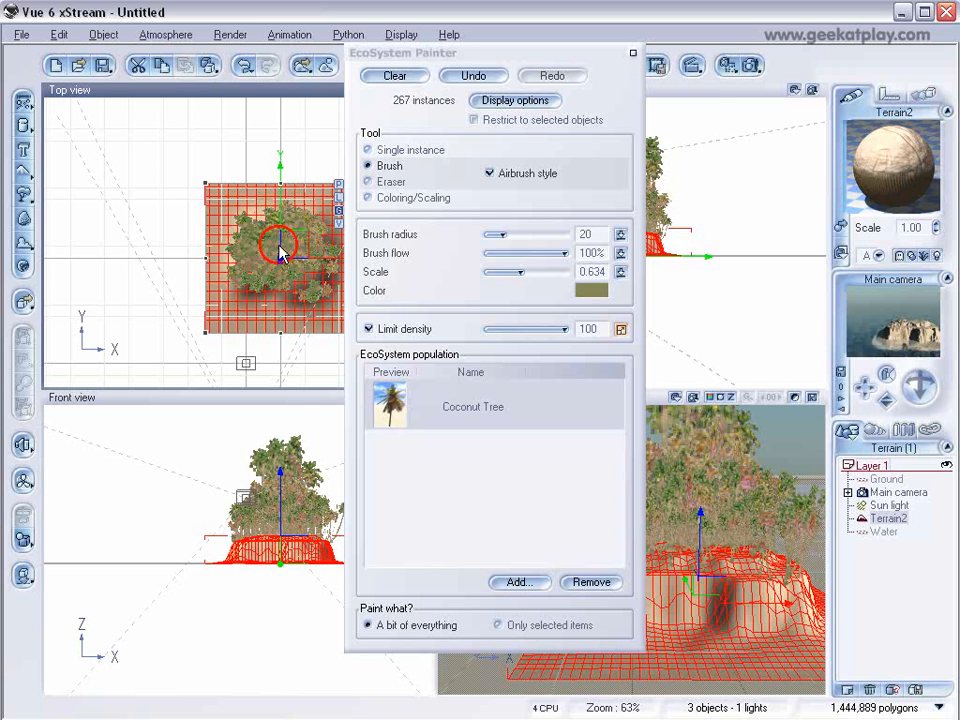
{"action": "left_click", "coordinate": [628, 47]}
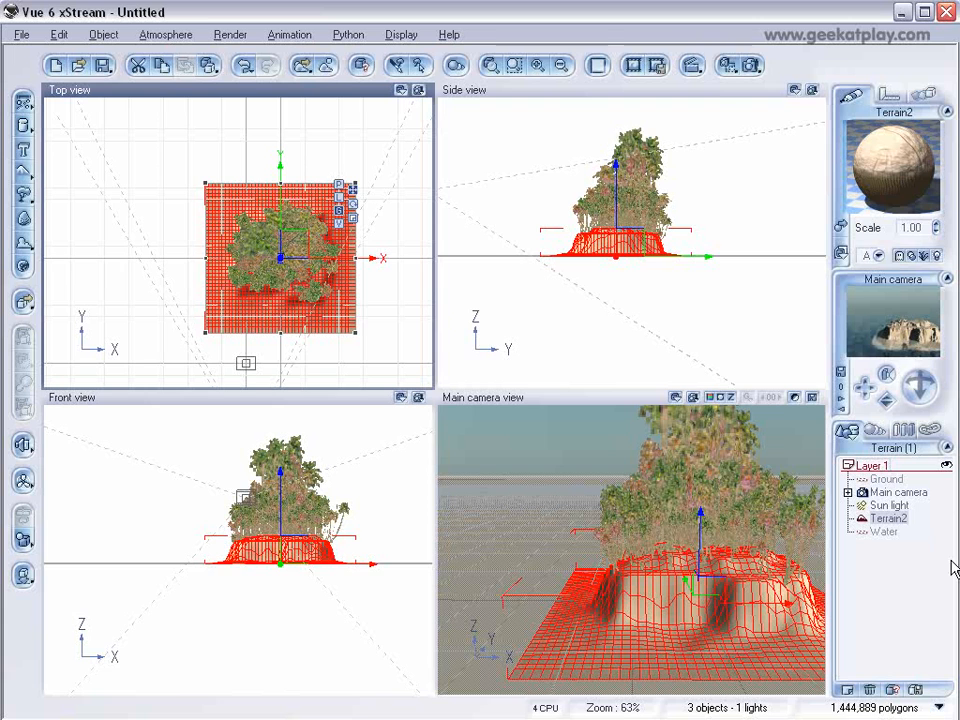
Move the main camera higher and farther back in the side view, and adjust its aim to frame the whole tree-covered island.
{"action": "left_click", "coordinate": [897, 492]}
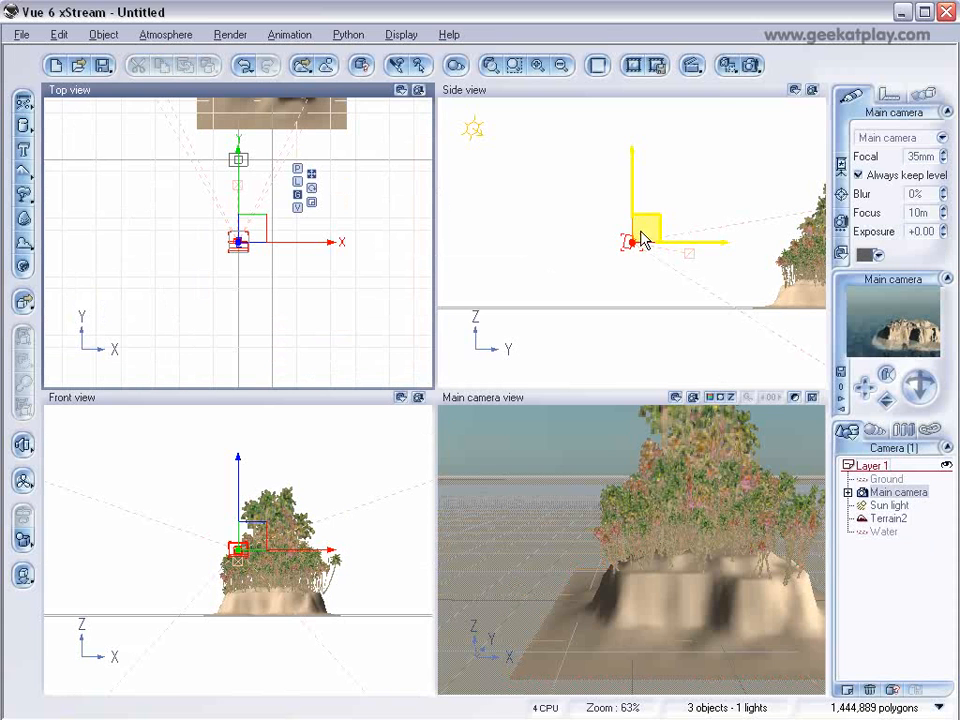
{"action": "left_click_drag", "start_coordinate": [640, 218], "coordinate": [621, 207]}
{"action": "left_click_drag", "start_coordinate": [917, 379], "coordinate": [880, 357]}
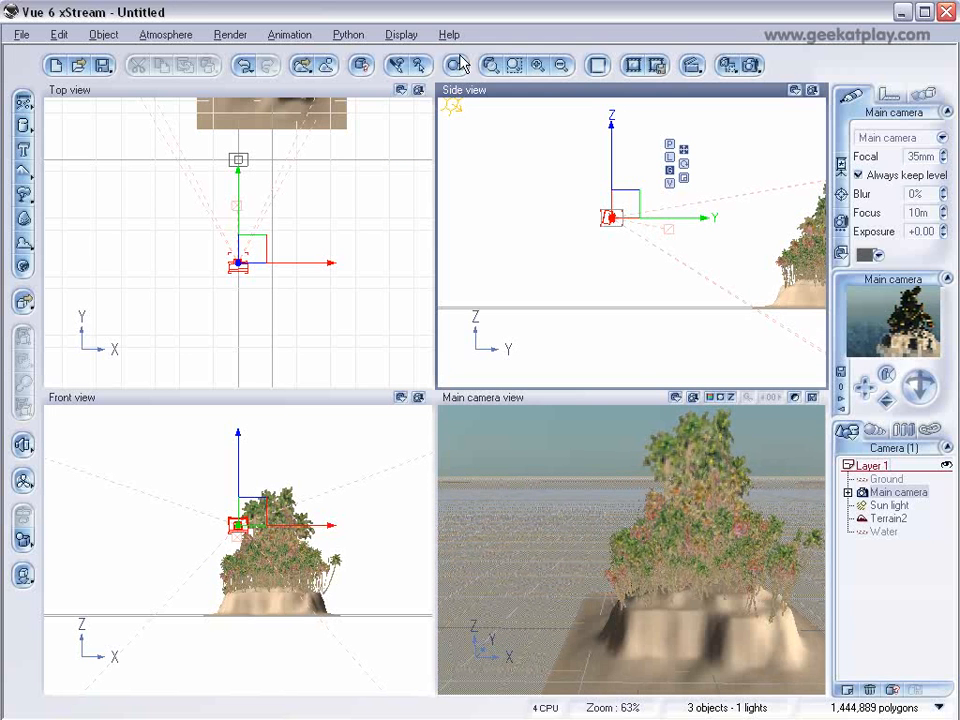
Load the bright, cloudy AO atmosphere from the Geekatplay collection and render the scene with it.
{"action": "left_click", "coordinate": [160, 35]}
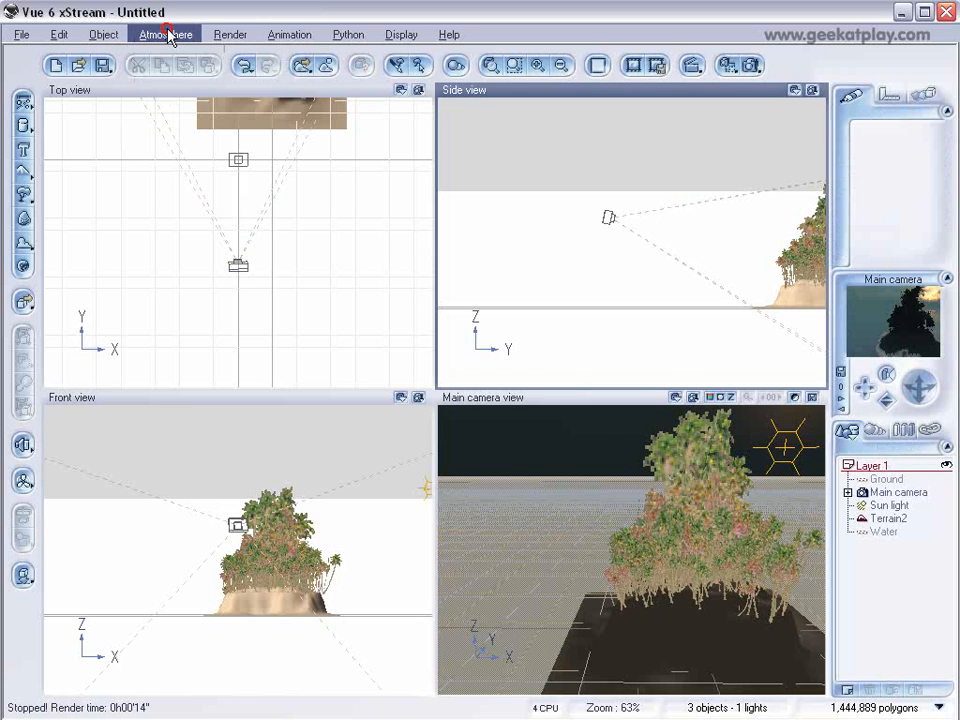
{"action": "left_click", "coordinate": [166, 35]}
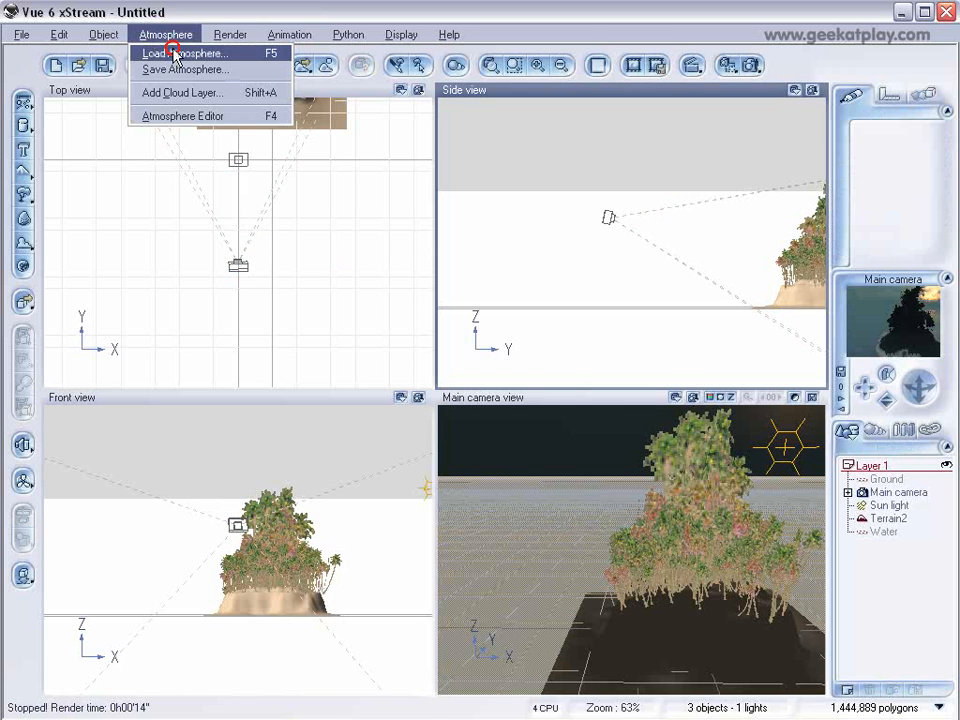
{"action": "left_click", "coordinate": [174, 55]}
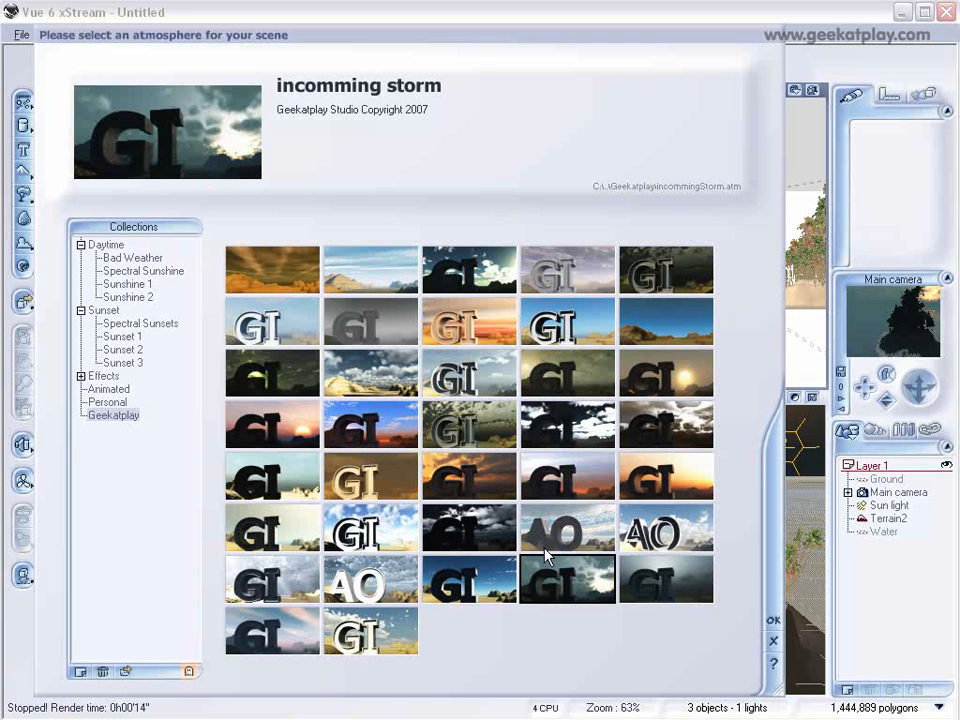
{"action": "double_click", "coordinate": [628, 546]}
{"action": "left_click", "coordinate": [750, 64]}
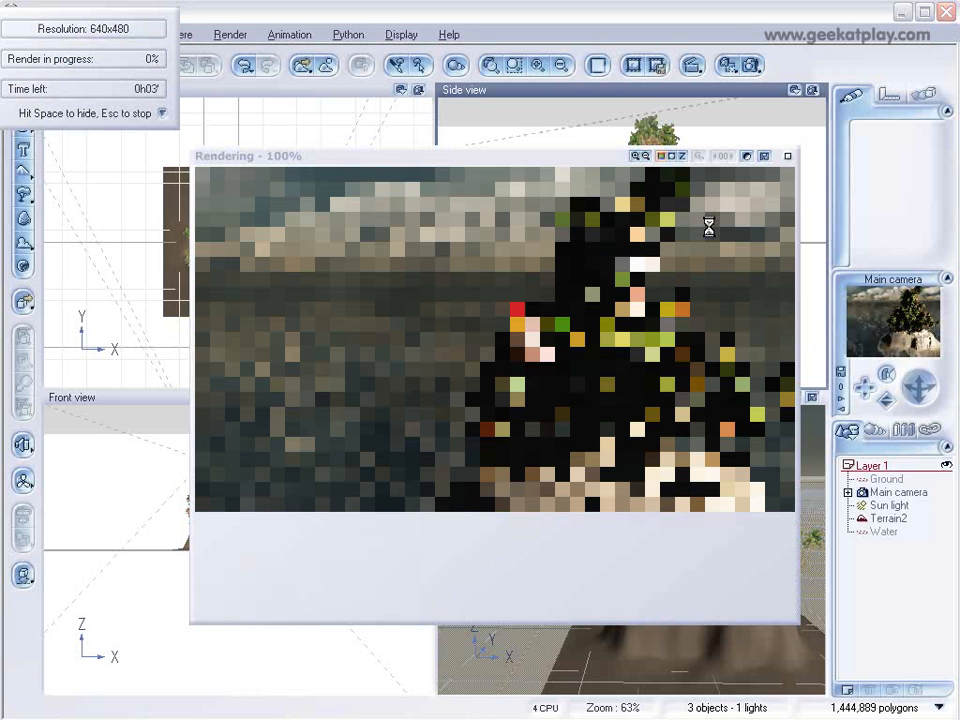